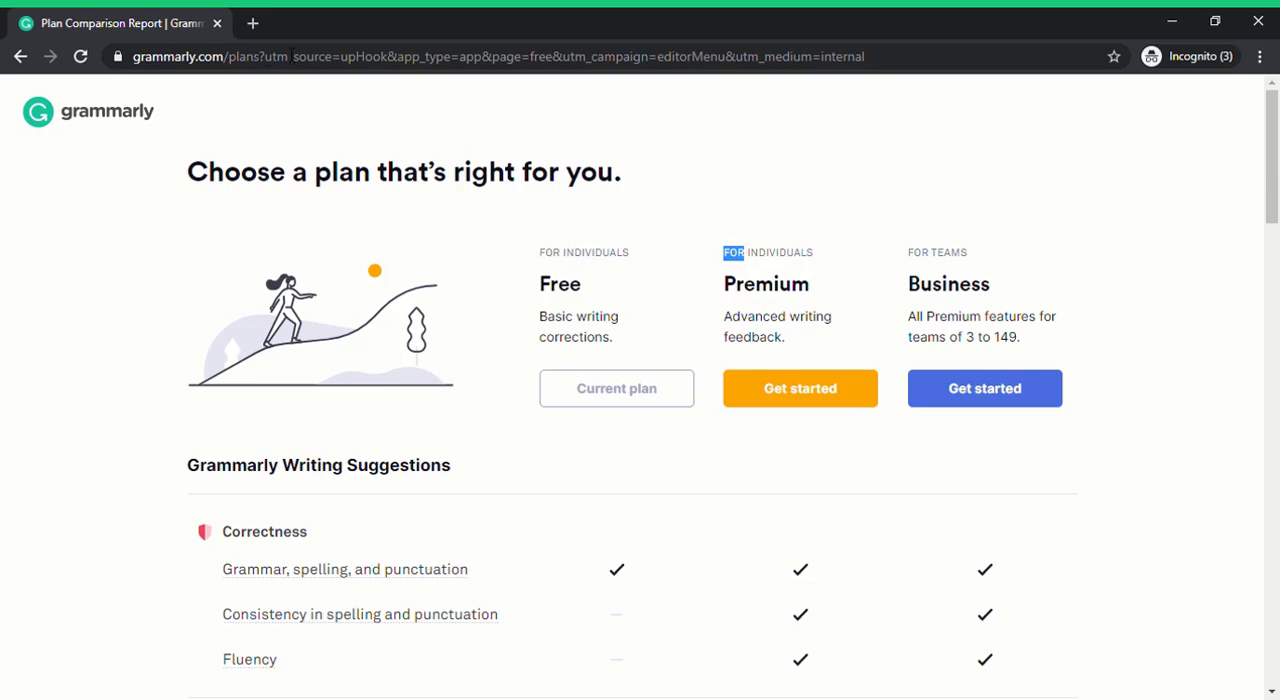
Remove everything after grammarly.com/ from the address and load the site's main page.
{"action": "left_click_drag", "start_coordinate": [238, 62], "coordinate": [1146, 60]}
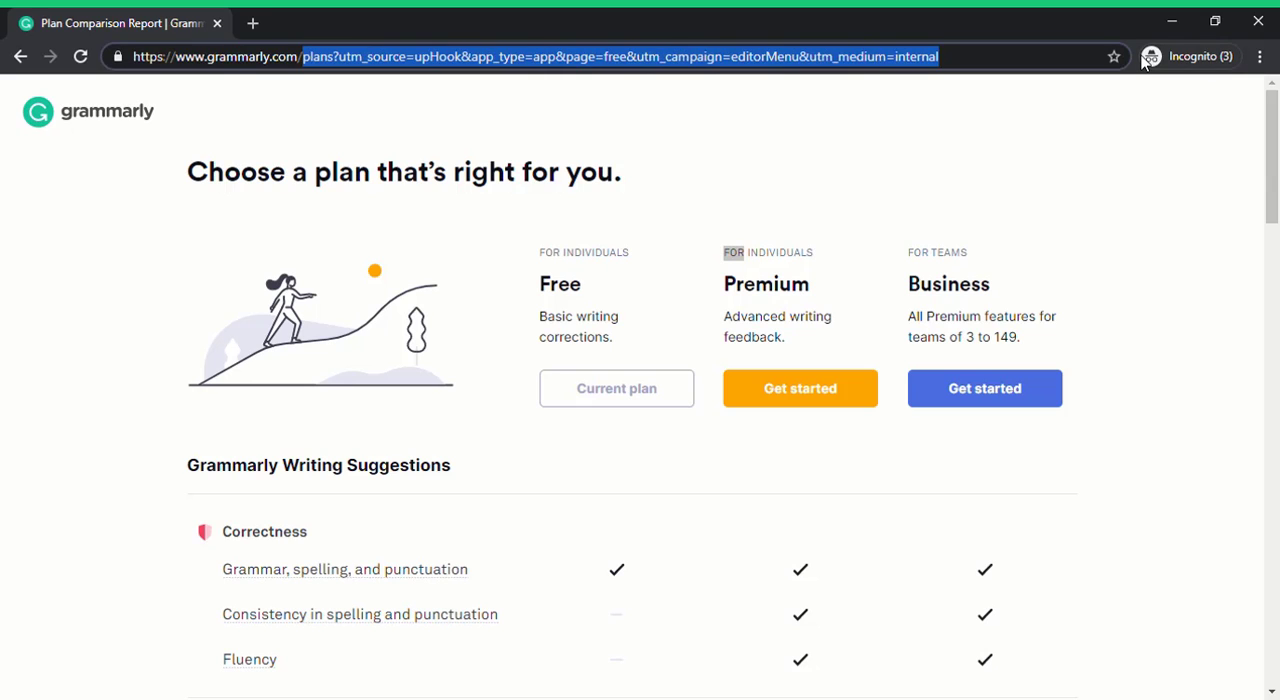
{"action": "key", "text": "BackSpace"}
{"action": "key", "text": "Return"}
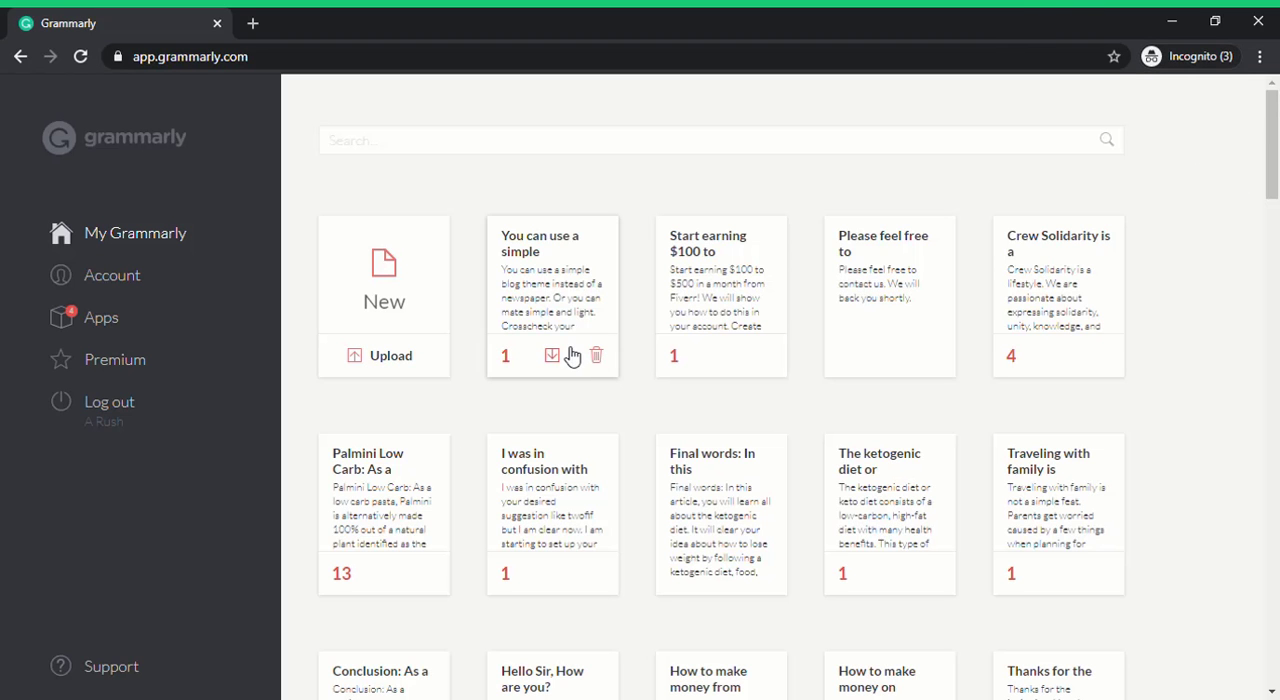
Create a new document and paste the copied RUET article text into its body.
{"action": "left_click", "coordinate": [365, 261]}
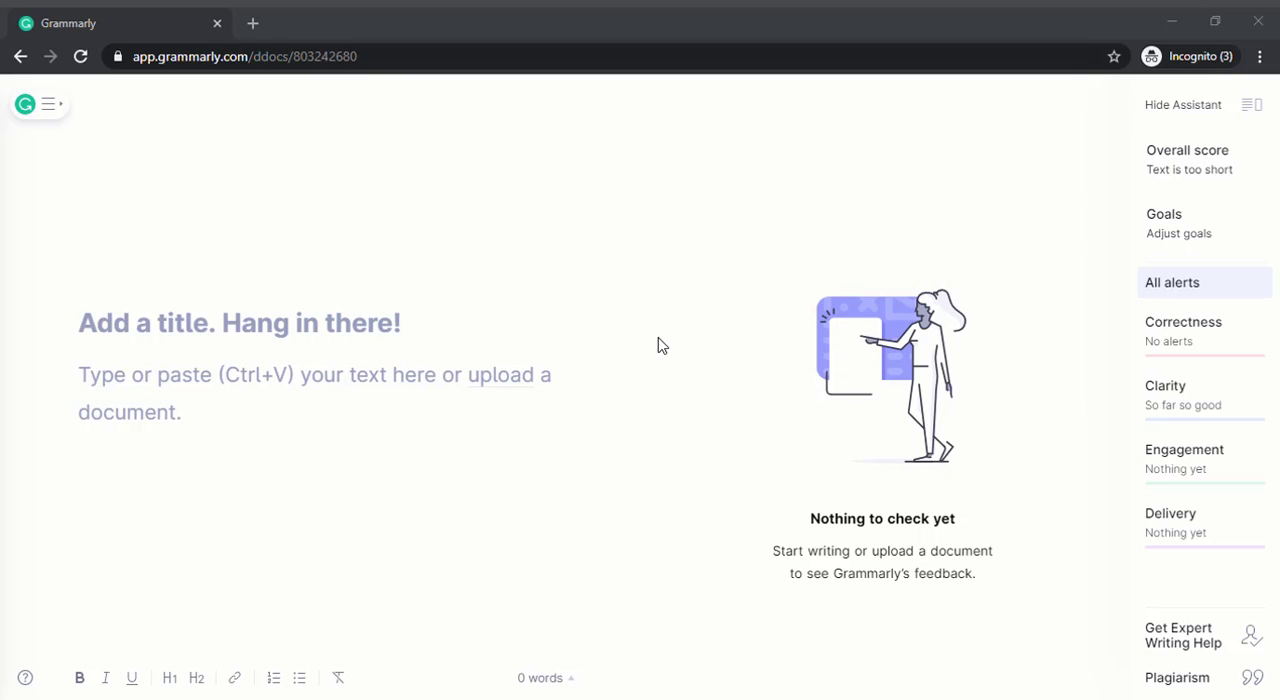
{"action": "left_click", "coordinate": [580, 432]}
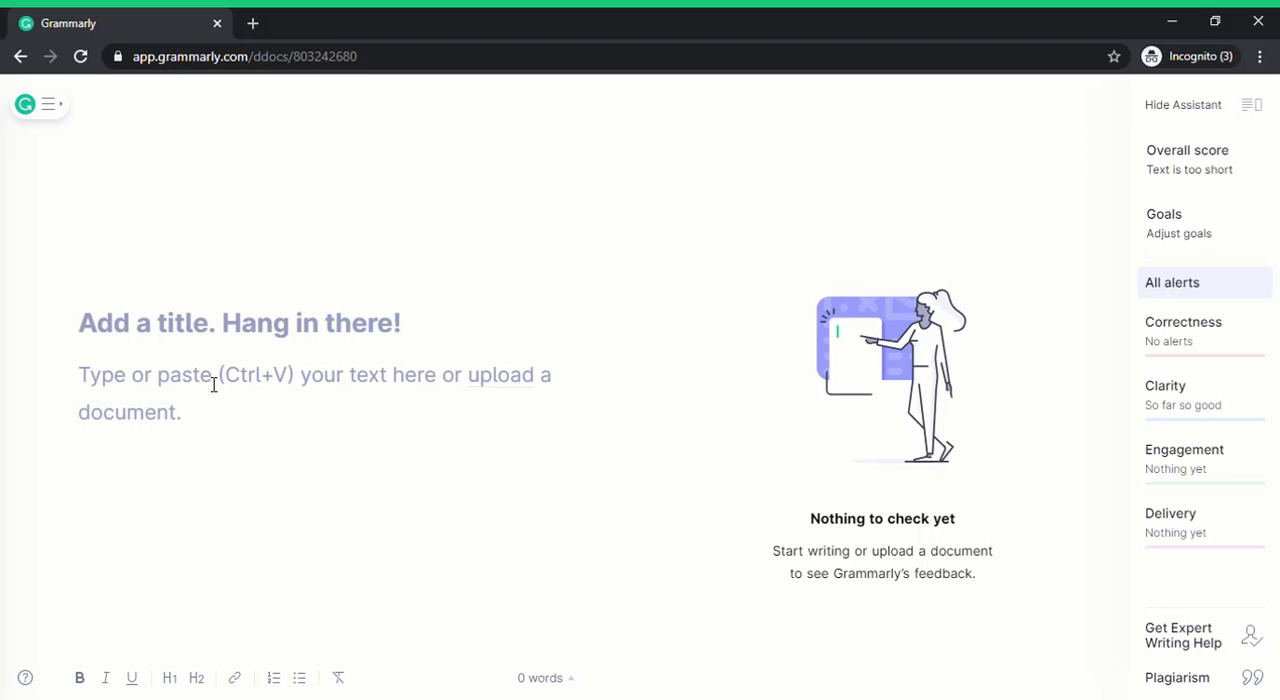
{"action": "key", "text": "ctrl+v"}
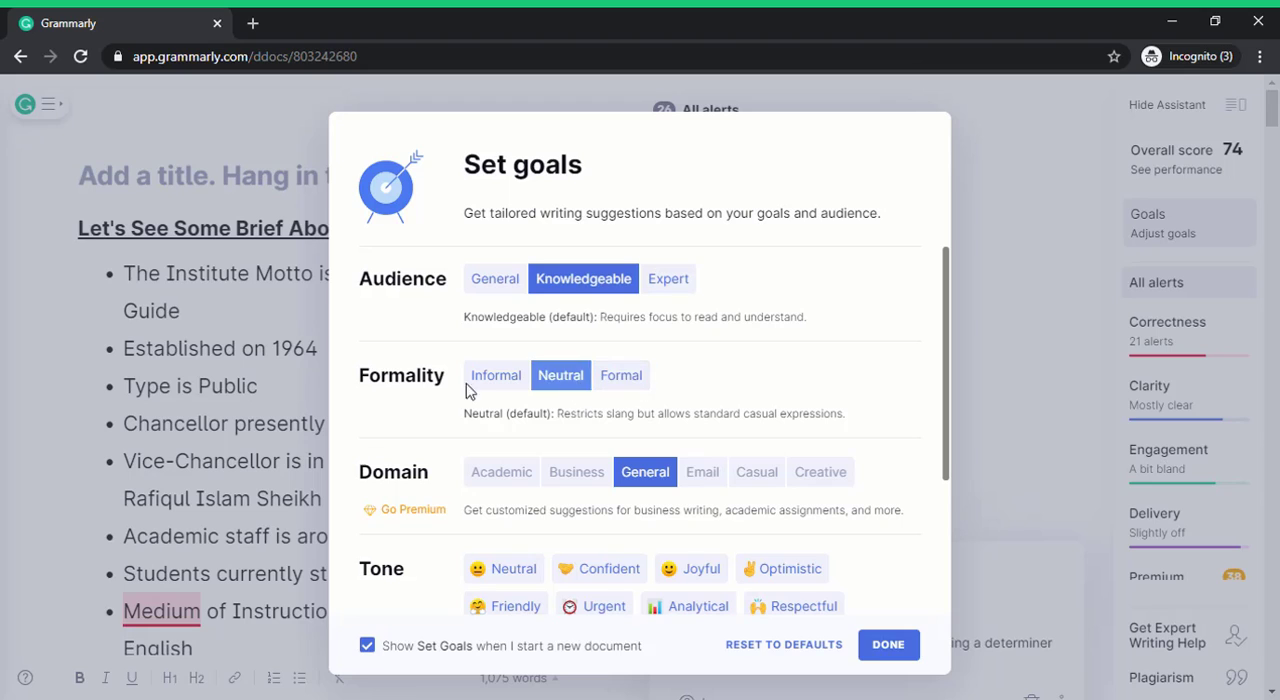
Choose the Confident tone and the Convince intent in the document's writing goals.
{"action": "scroll", "coordinate": [837, 409], "scroll_direction": "down", "scroll_amount": 1}
{"action": "scroll", "coordinate": [832, 408], "scroll_direction": "up", "scroll_amount": 1}
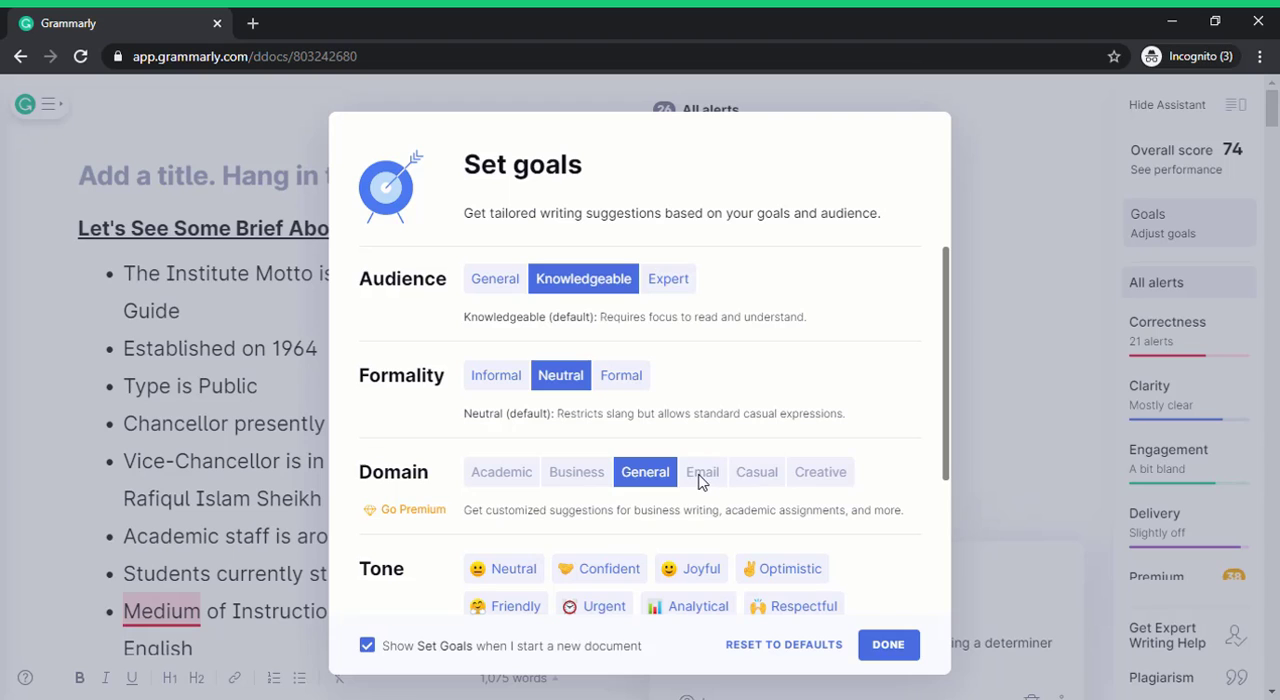
{"action": "left_click_drag", "start_coordinate": [944, 410], "coordinate": [940, 525]}
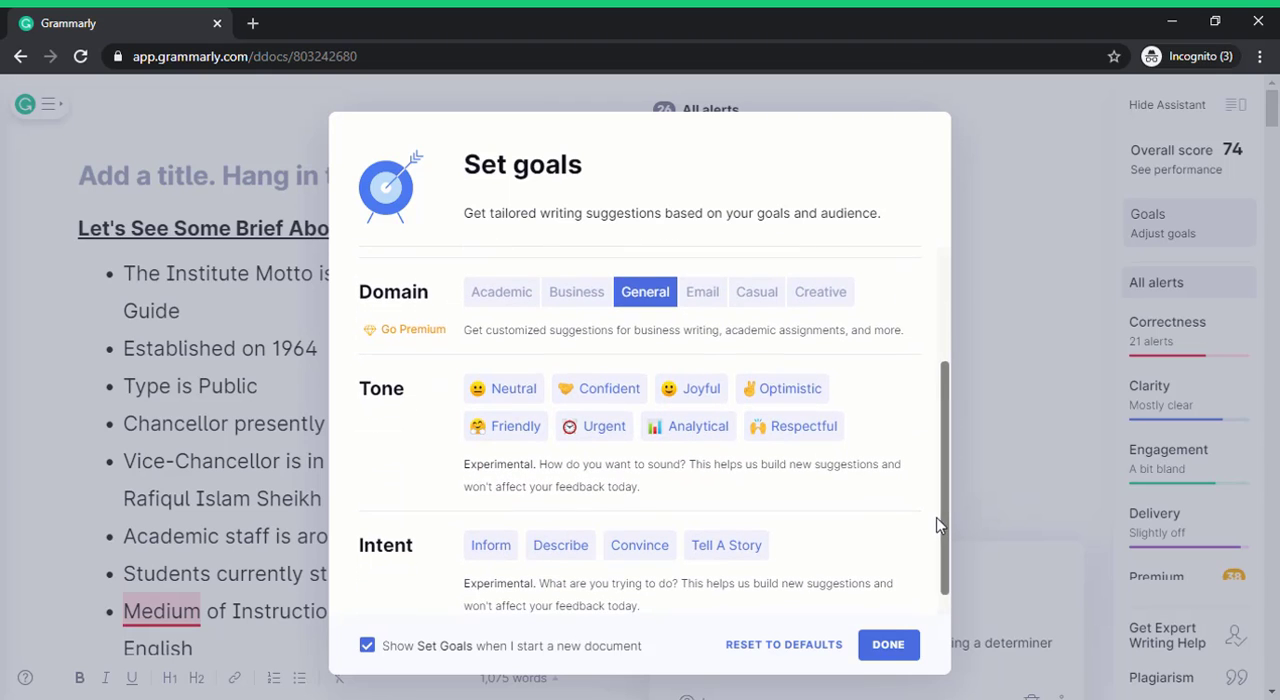
{"action": "scroll", "coordinate": [944, 525], "scroll_direction": "down", "scroll_amount": 1}
{"action": "left_click_drag", "start_coordinate": [944, 525], "coordinate": [943, 514]}
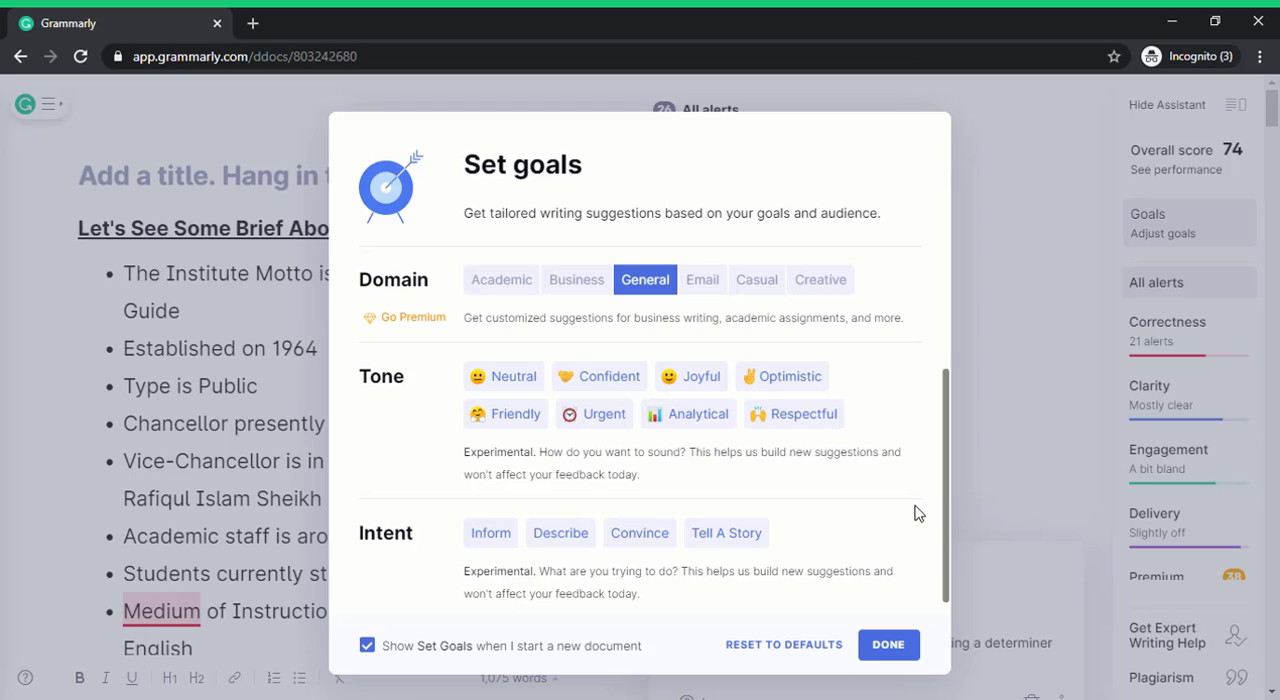
{"action": "left_click", "coordinate": [620, 390]}
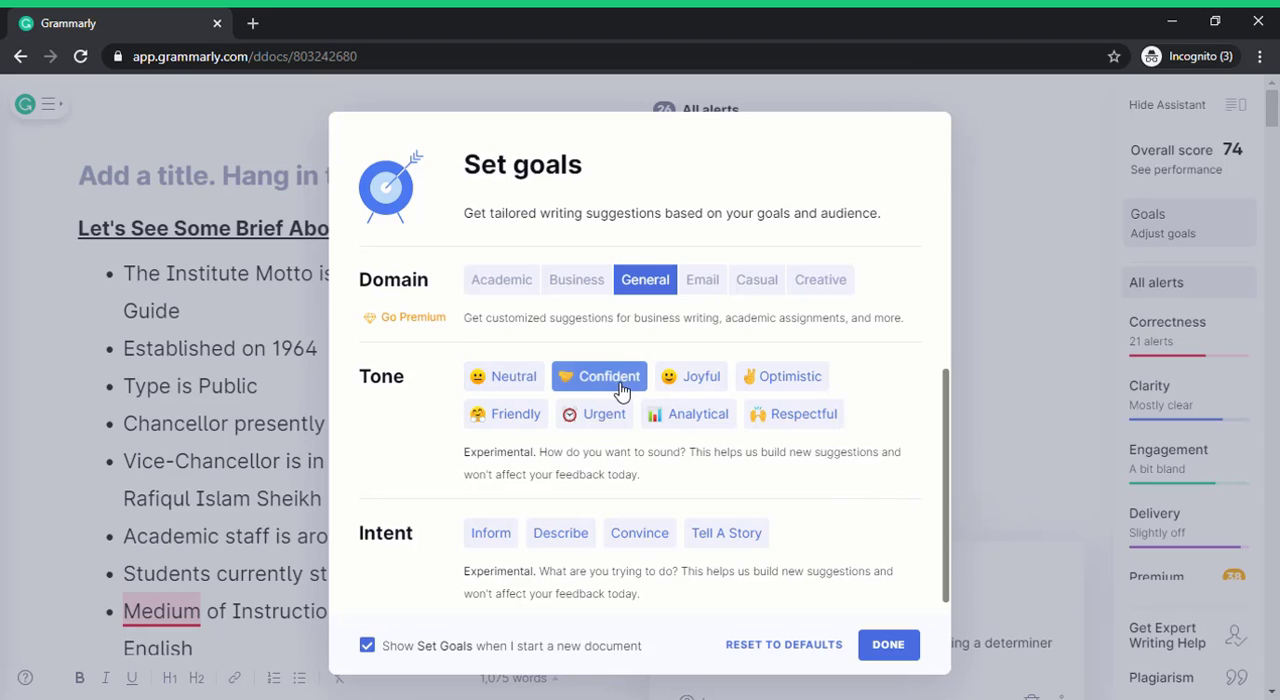
{"action": "left_click", "coordinate": [619, 388]}
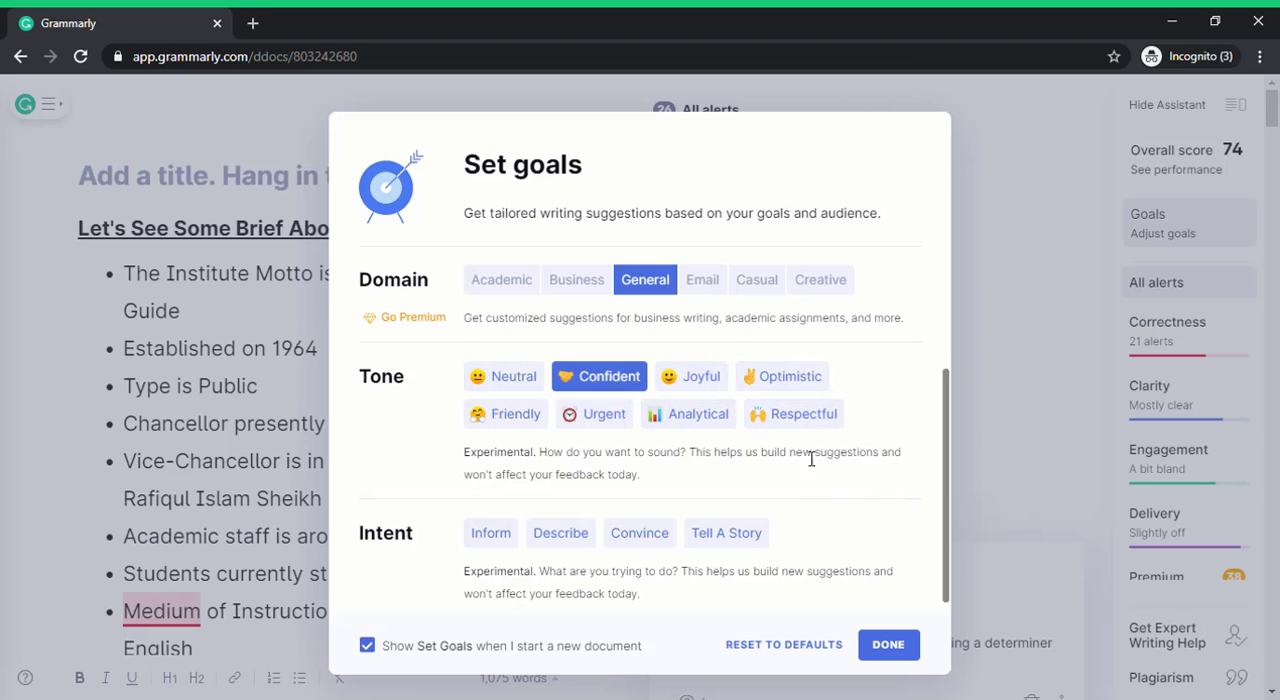
{"action": "scroll", "coordinate": [870, 525], "scroll_direction": "down", "scroll_amount": 1}
{"action": "left_click", "coordinate": [640, 515]}
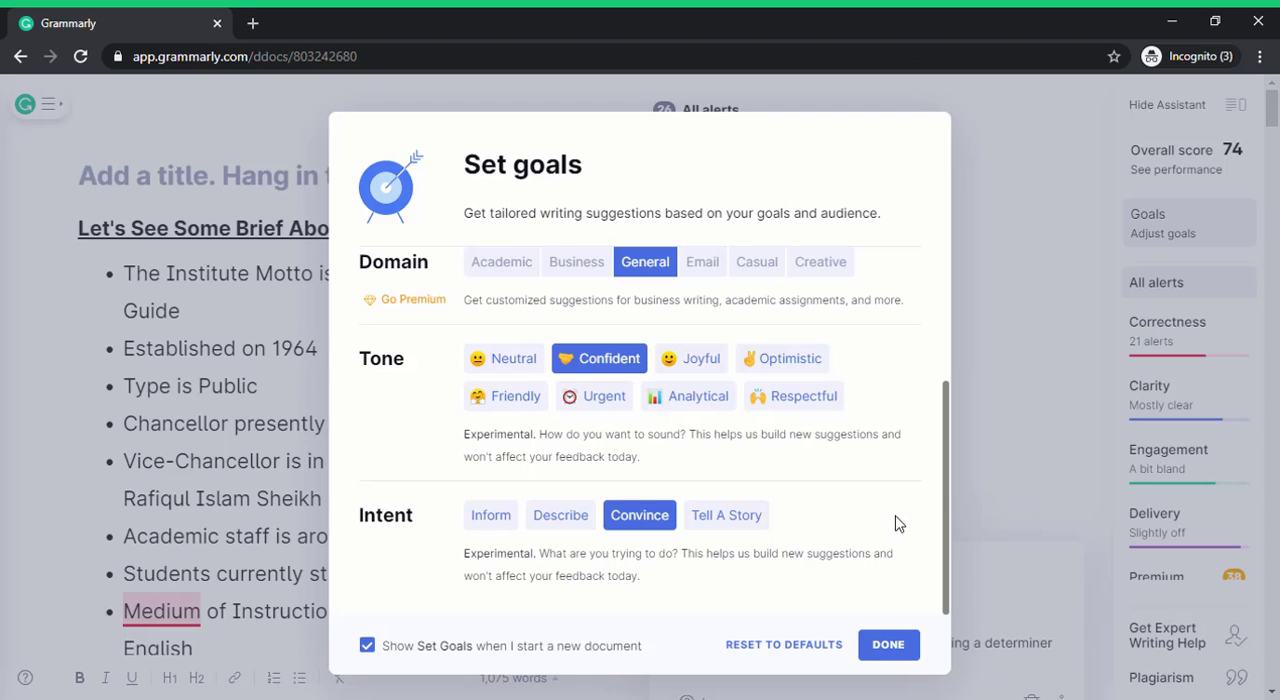
Add the Respectful tone to the writing goals and save them.
{"action": "scroll", "coordinate": [795, 572], "scroll_direction": "up", "scroll_amount": 2}
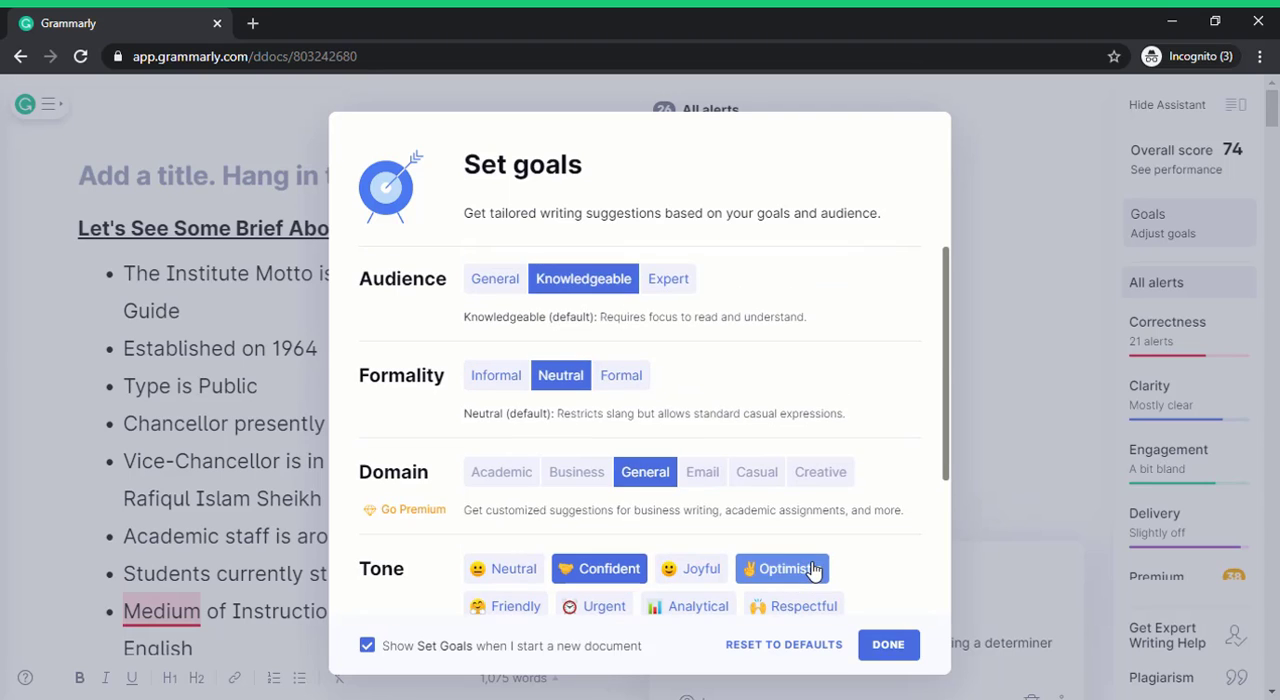
{"action": "scroll", "coordinate": [820, 570], "scroll_direction": "down", "scroll_amount": 2}
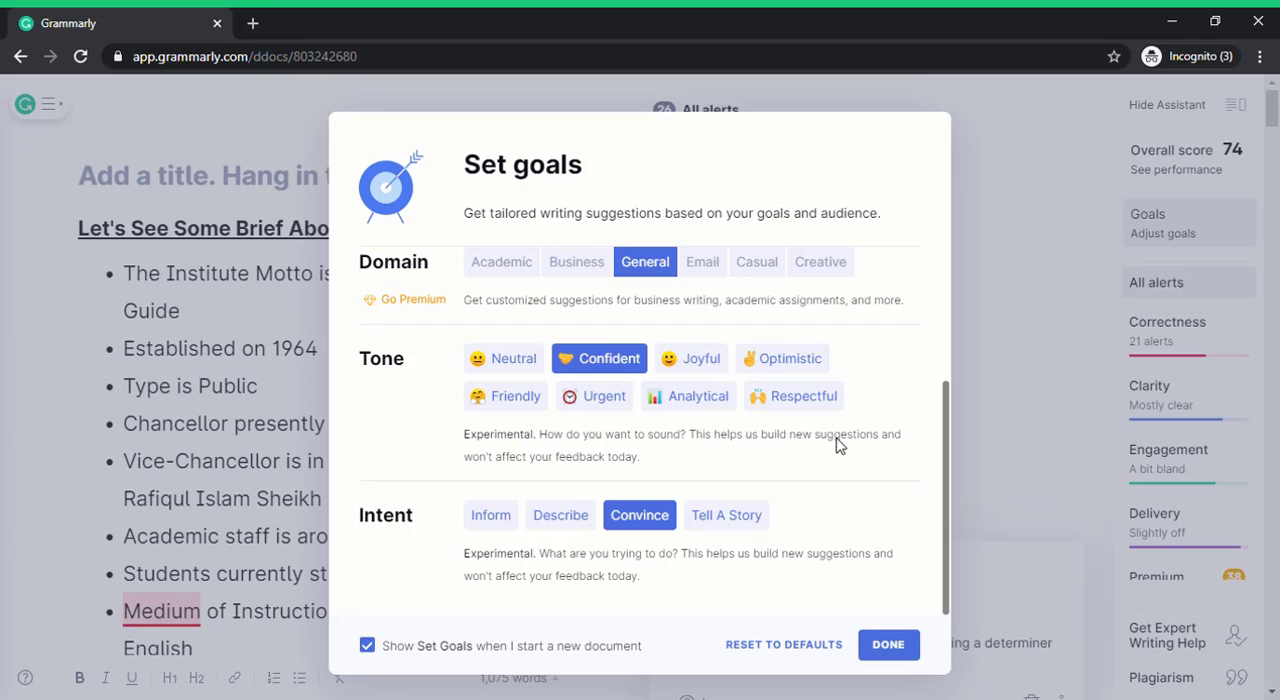
{"action": "left_click", "coordinate": [830, 398]}
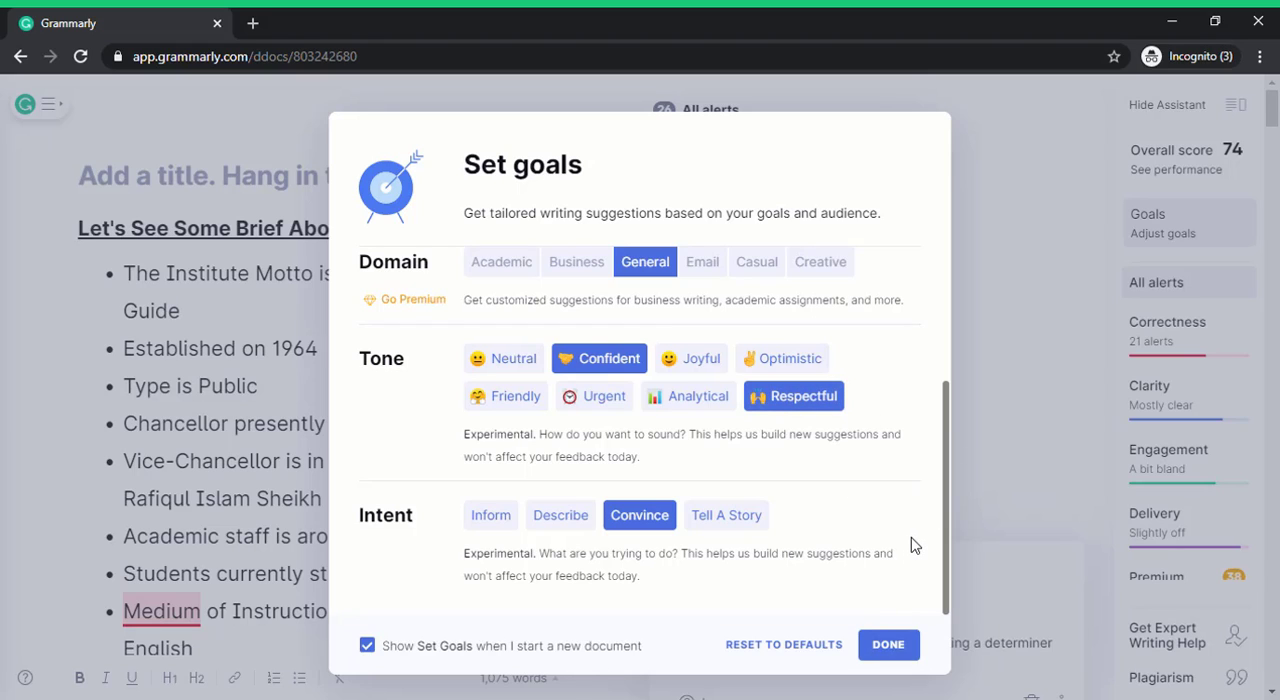
{"action": "left_click", "coordinate": [886, 646]}
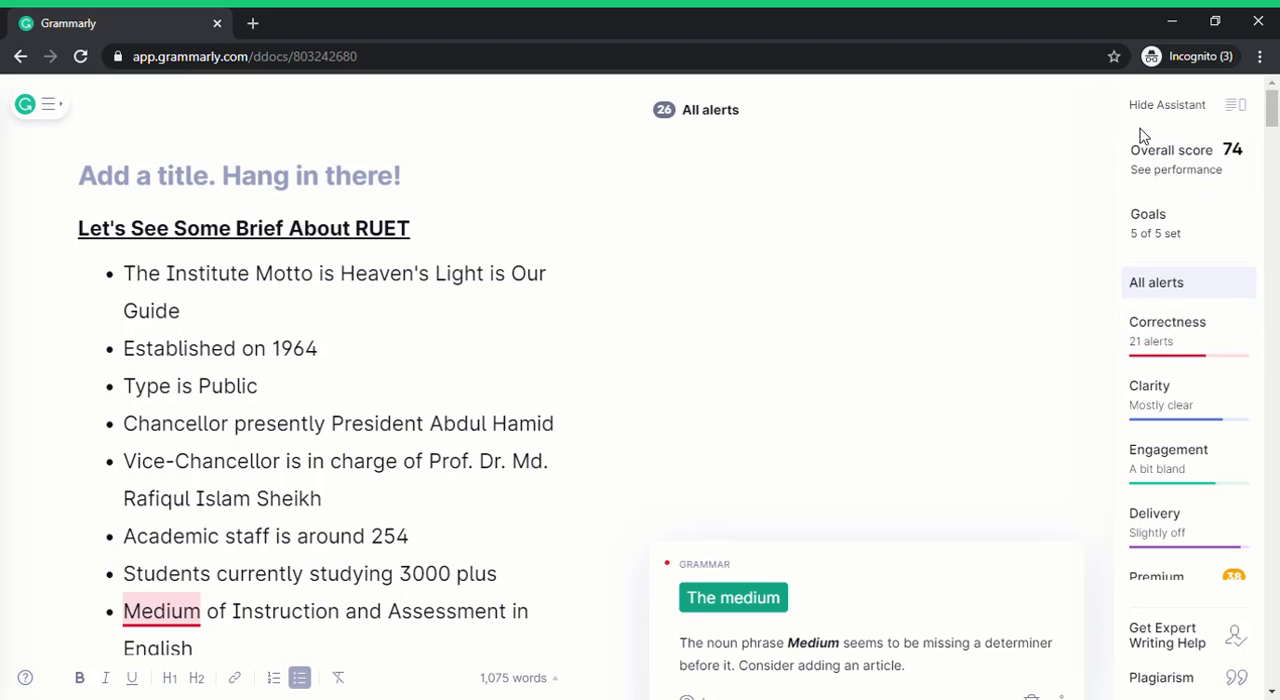
Accept the article corrections "The medium" and "The campus" in the bulleted list at the beginning of the document.
{"action": "left_click", "coordinate": [410, 302]}
{"action": "scroll", "coordinate": [410, 302], "scroll_direction": "down", "scroll_amount": 2}
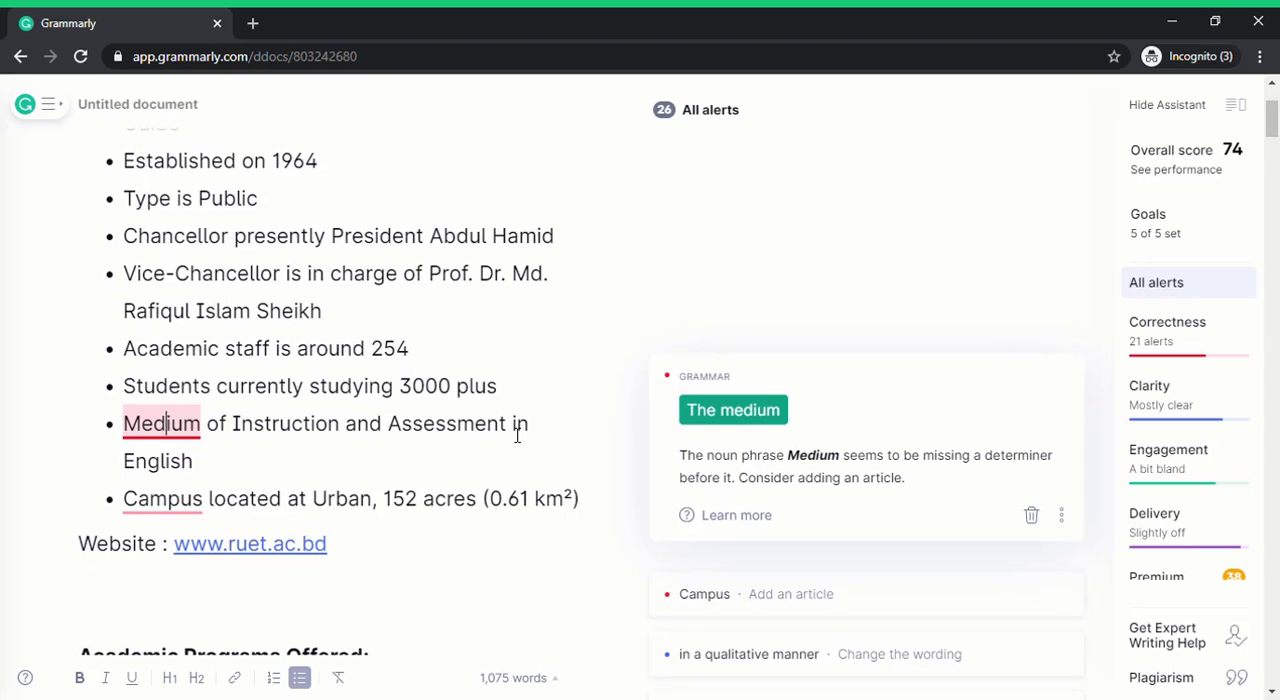
{"action": "left_click", "coordinate": [743, 418]}
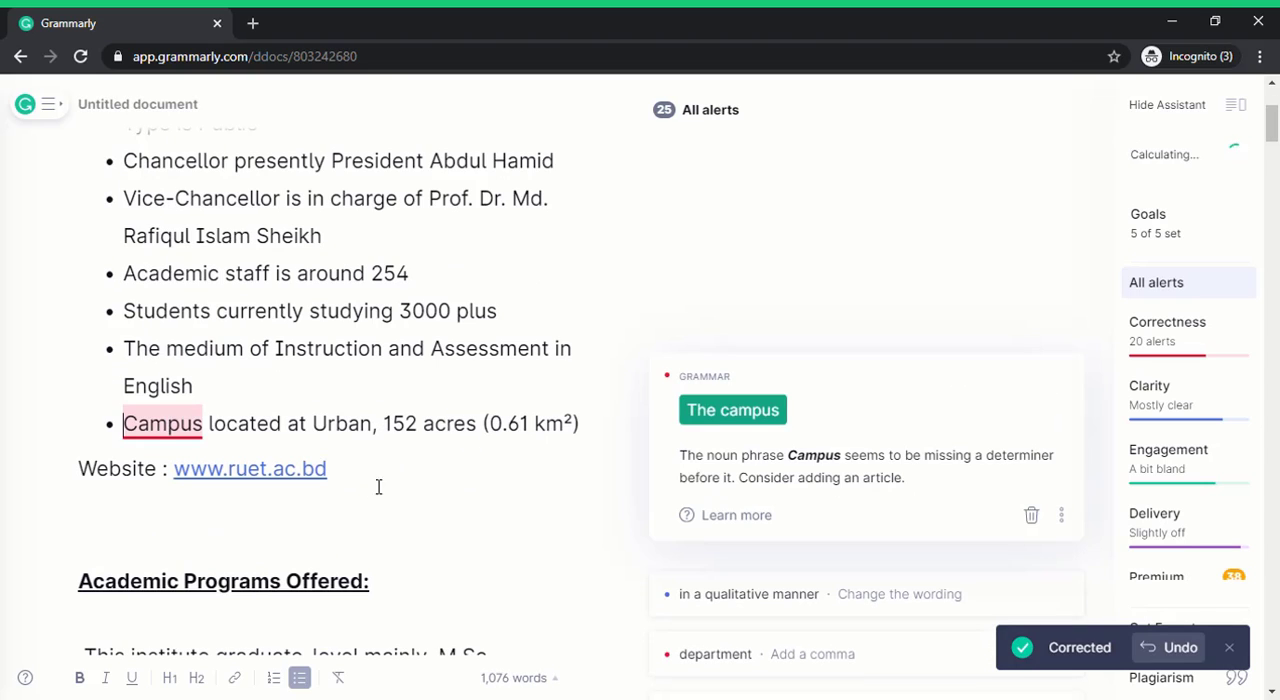
{"action": "left_click", "coordinate": [723, 420]}
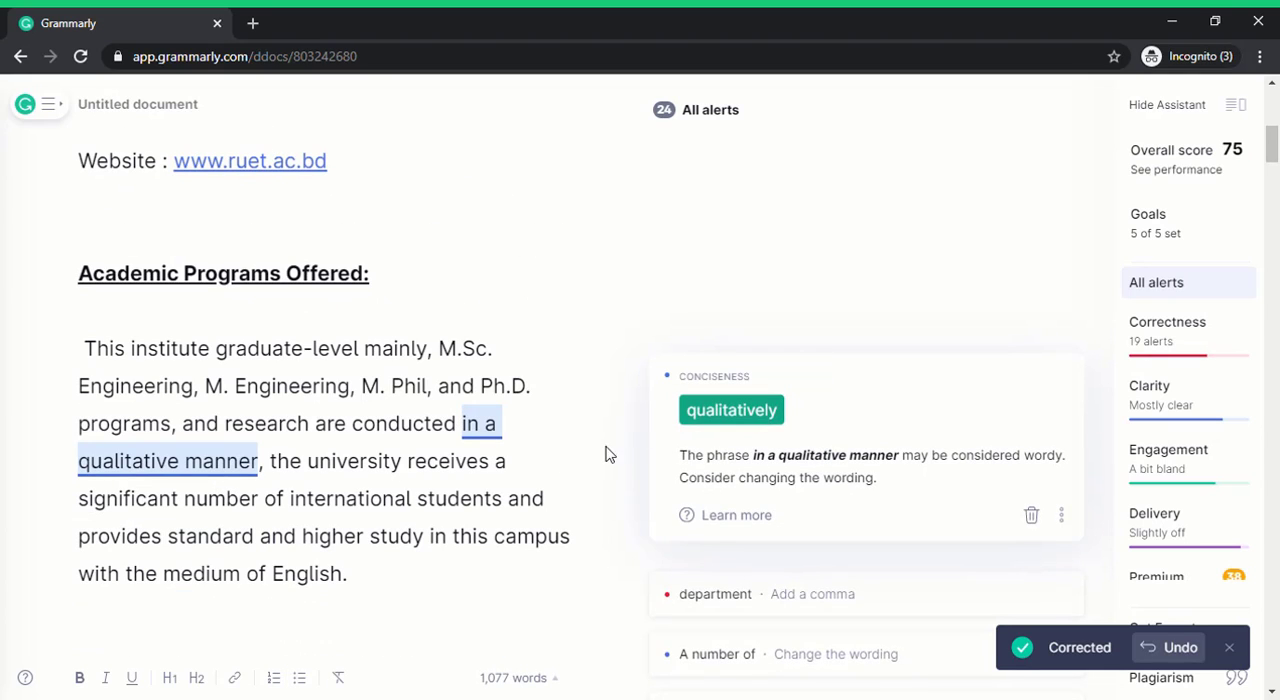
Accept the suggestions "qualitatively", "department," and "Several" in the academic programs, faculty and graduates paragraphs.
{"action": "left_click", "coordinate": [766, 420]}
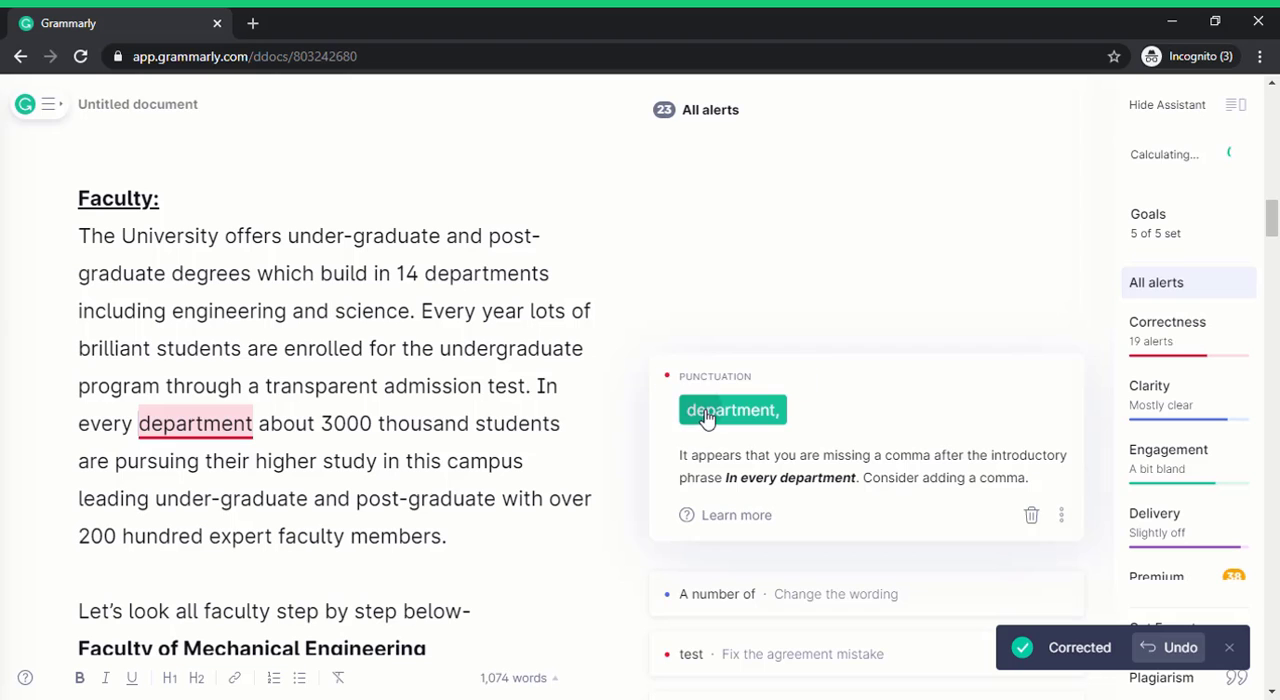
{"action": "left_click", "coordinate": [706, 419]}
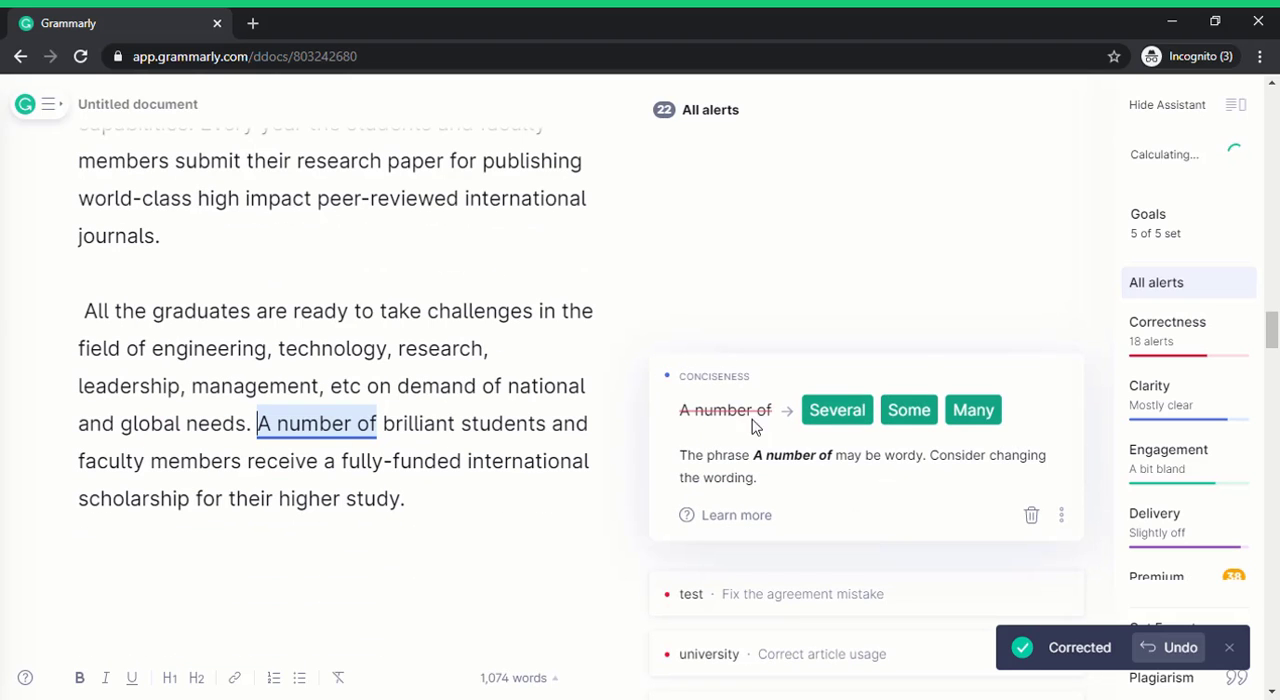
{"action": "left_click", "coordinate": [834, 418]}
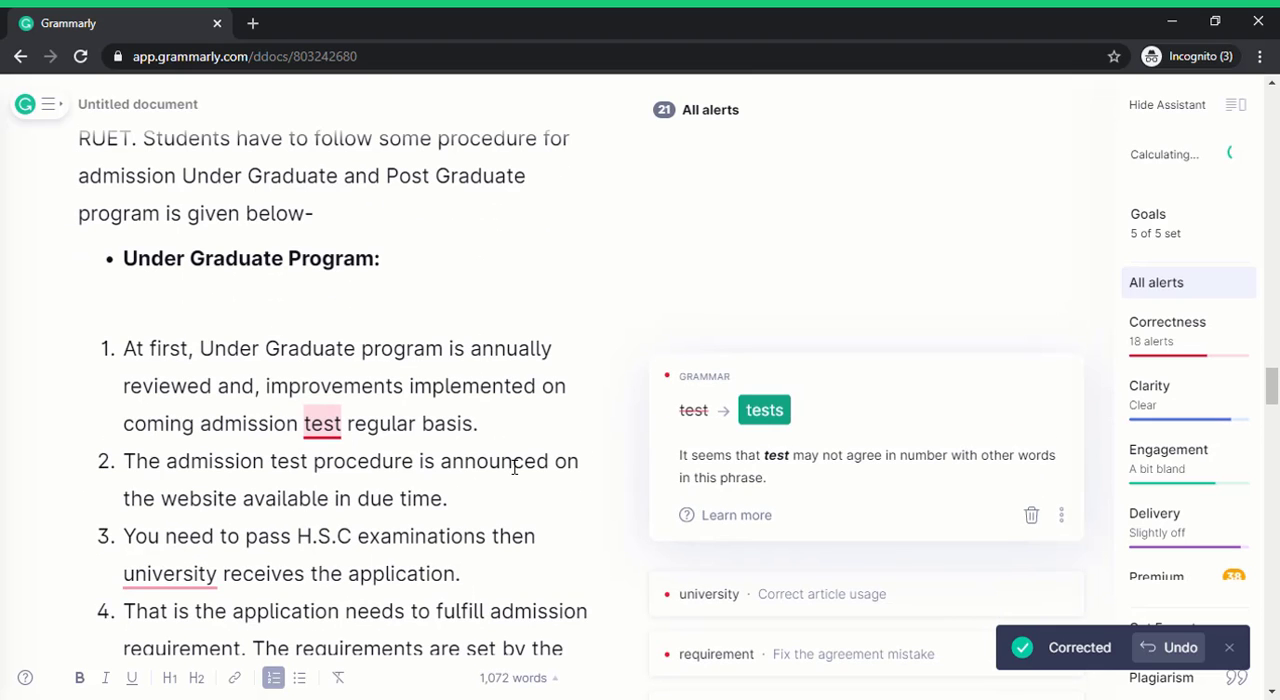
Accept the corrections "tests", "the university" and "requirements" in items 1, 3 and 4 of the Under Graduate Program list.
{"action": "left_click", "coordinate": [764, 414]}
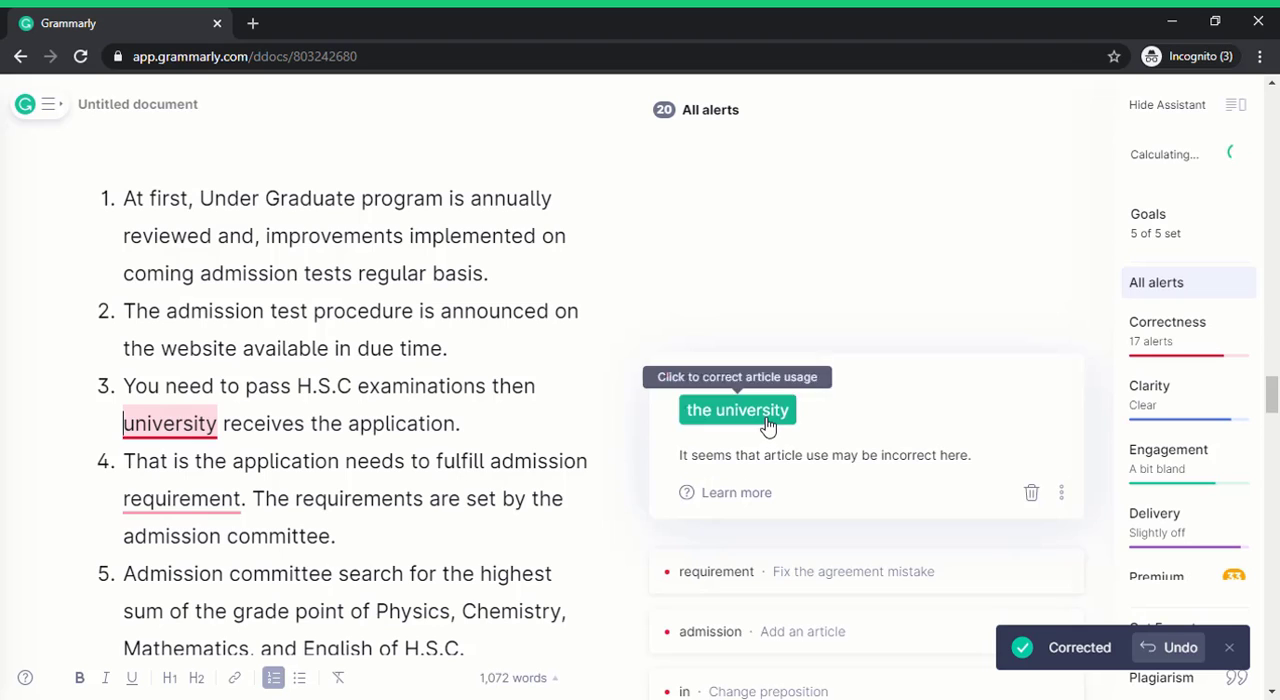
{"action": "left_click", "coordinate": [766, 416]}
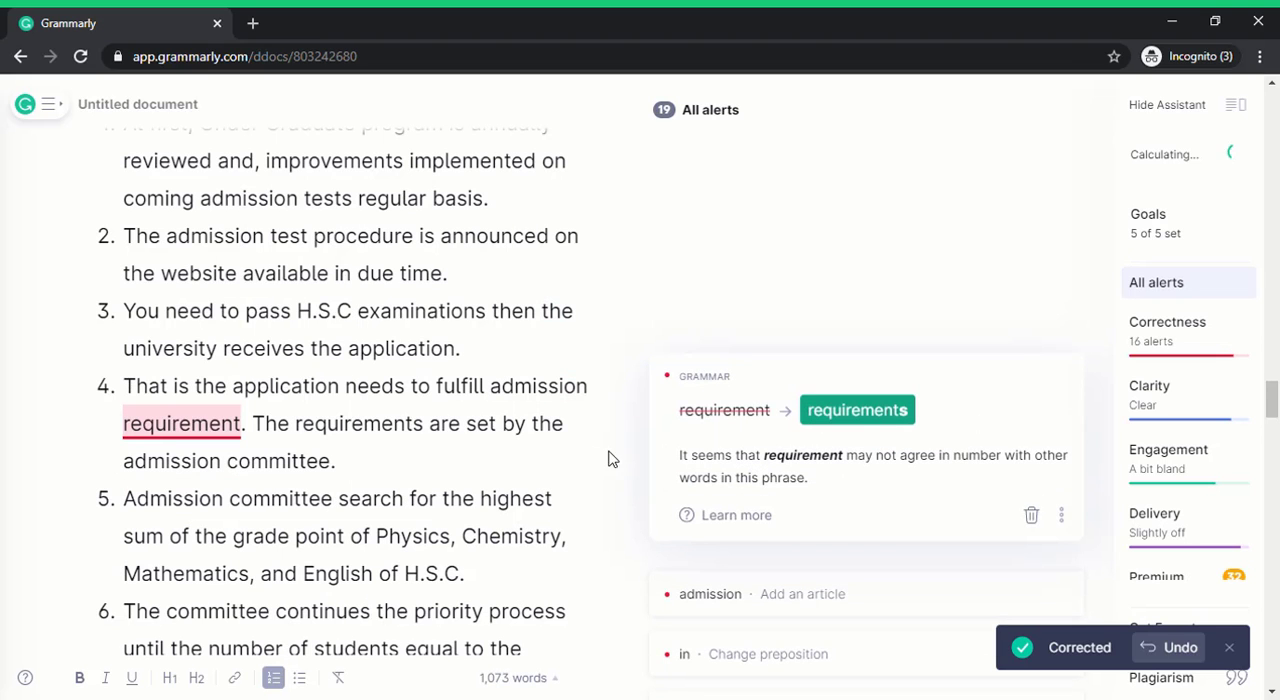
{"action": "left_click", "coordinate": [857, 412]}
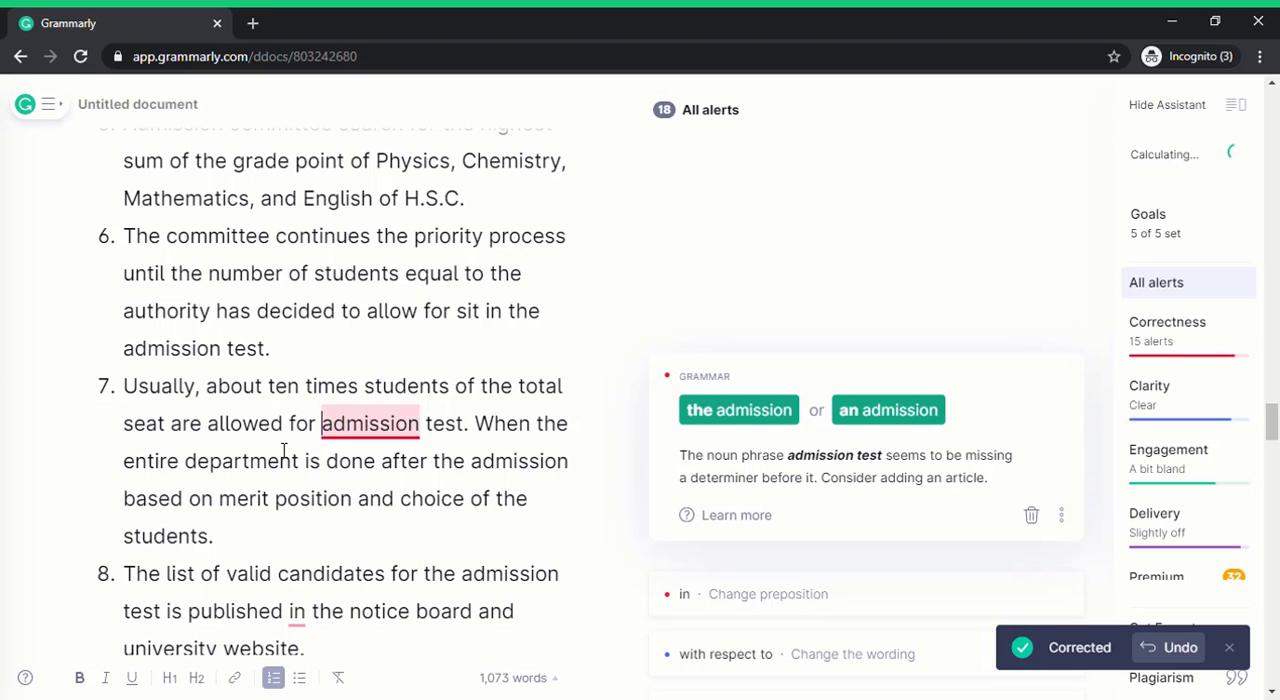
Accept the suggestions "an admission", "on", "concerning" and "last," in items 7 to 10 of the Under Graduate Program list.
{"action": "left_click", "coordinate": [886, 410]}
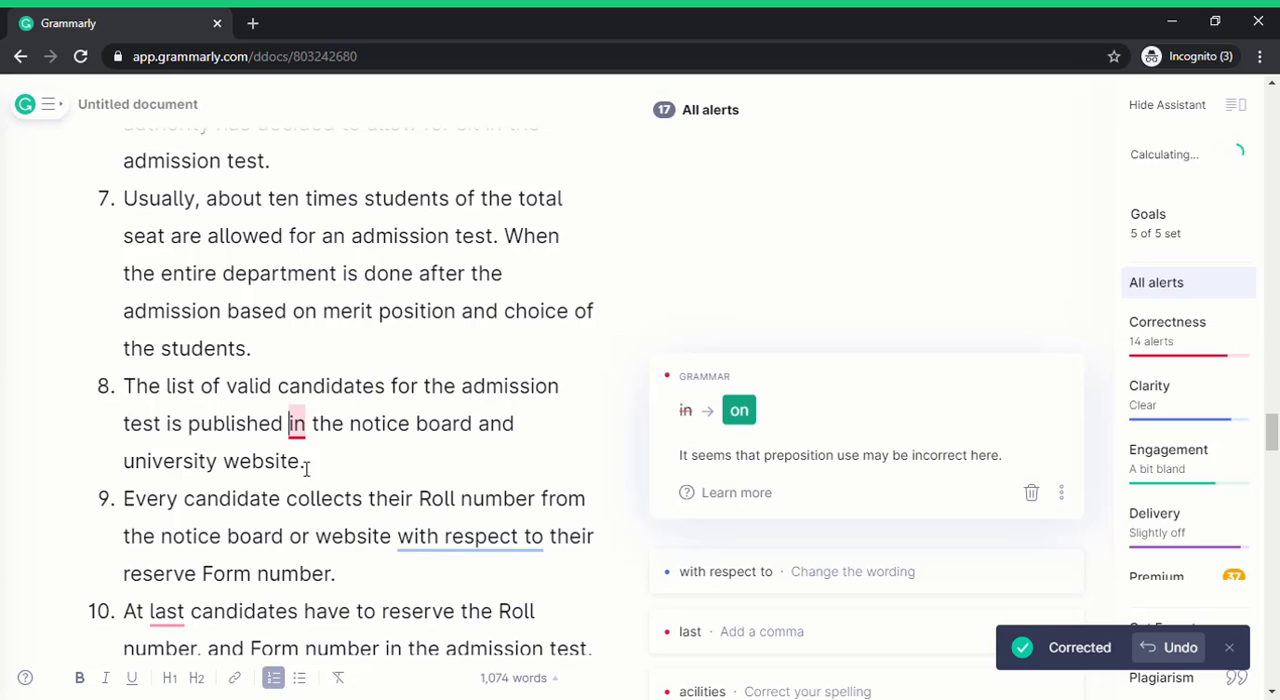
{"action": "left_click", "coordinate": [758, 420]}
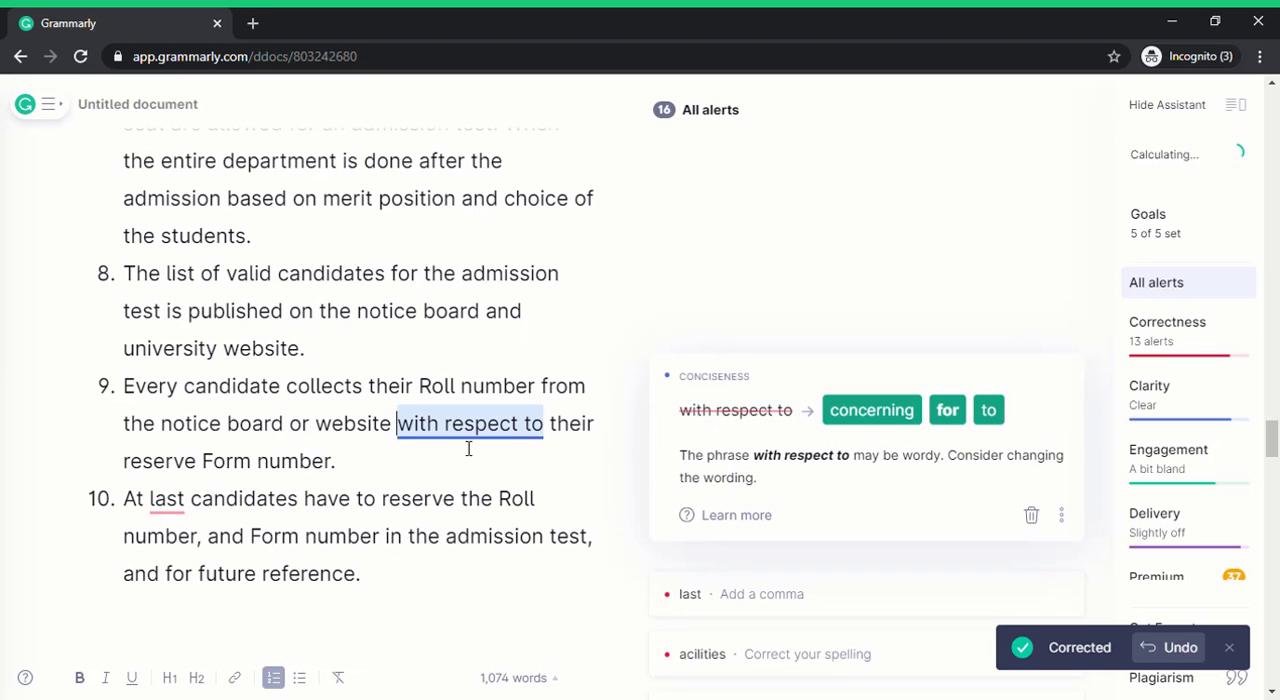
{"action": "scroll", "coordinate": [475, 450], "scroll_direction": "down", "scroll_amount": 1}
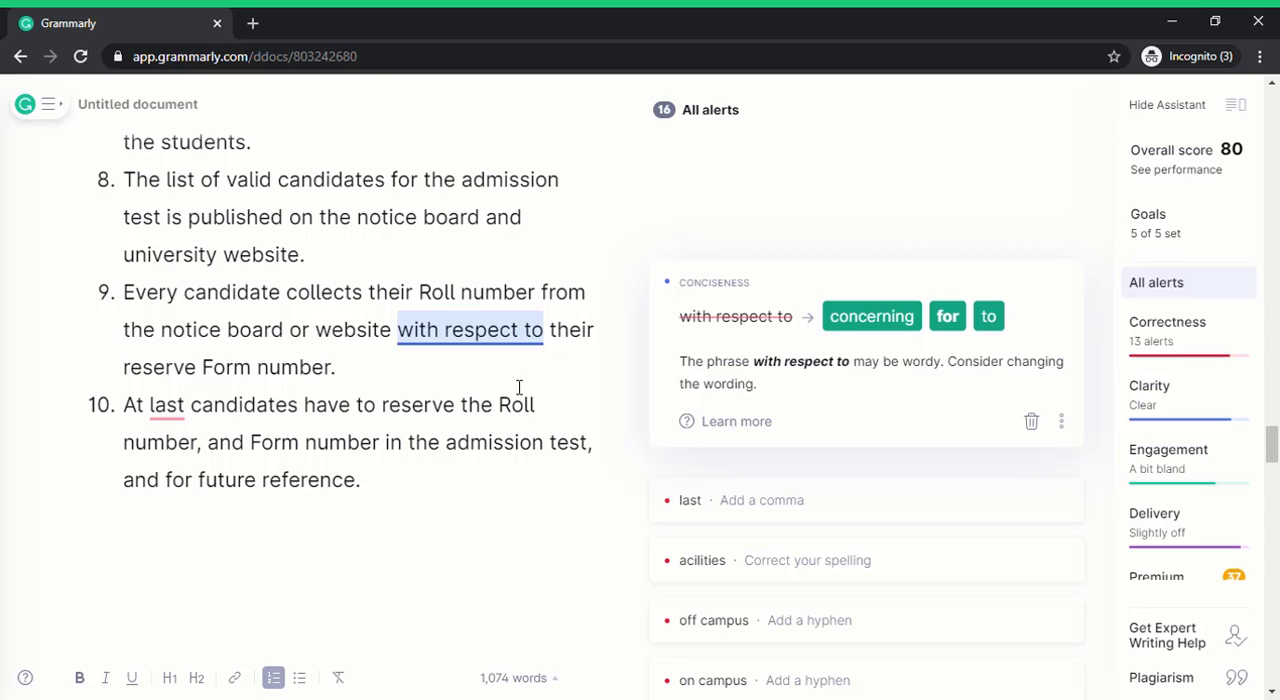
{"action": "left_click", "coordinate": [887, 318]}
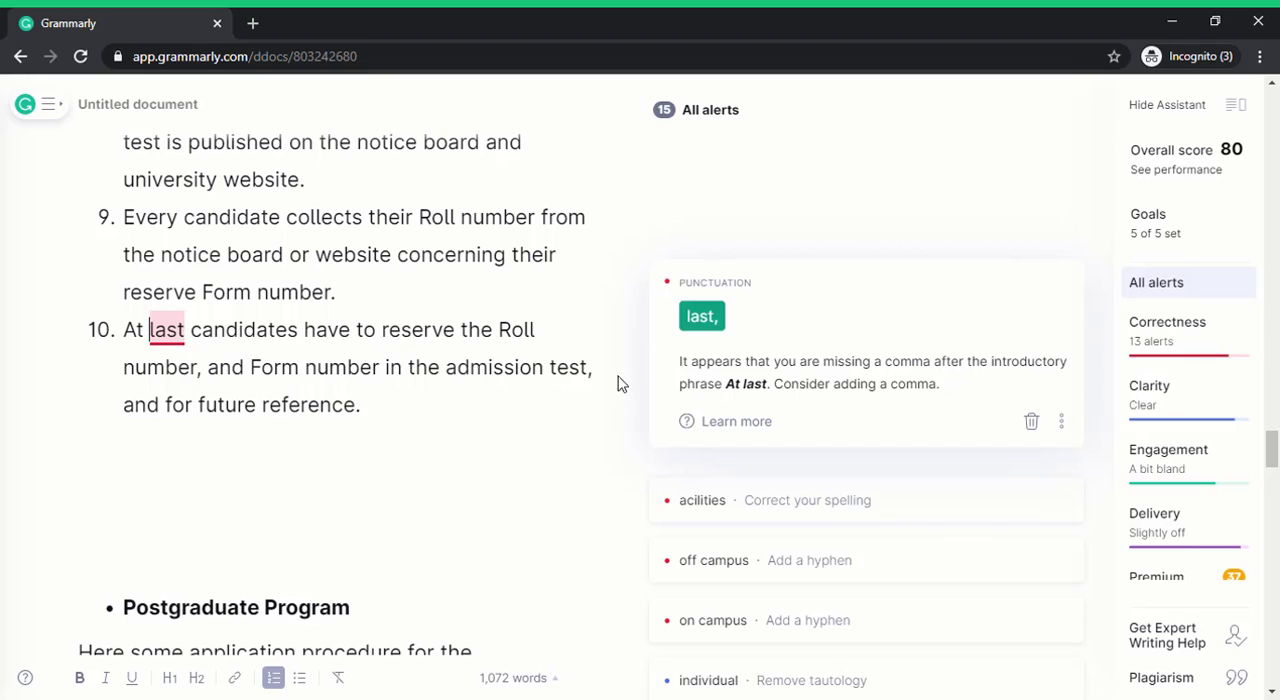
{"action": "left_click", "coordinate": [718, 328]}
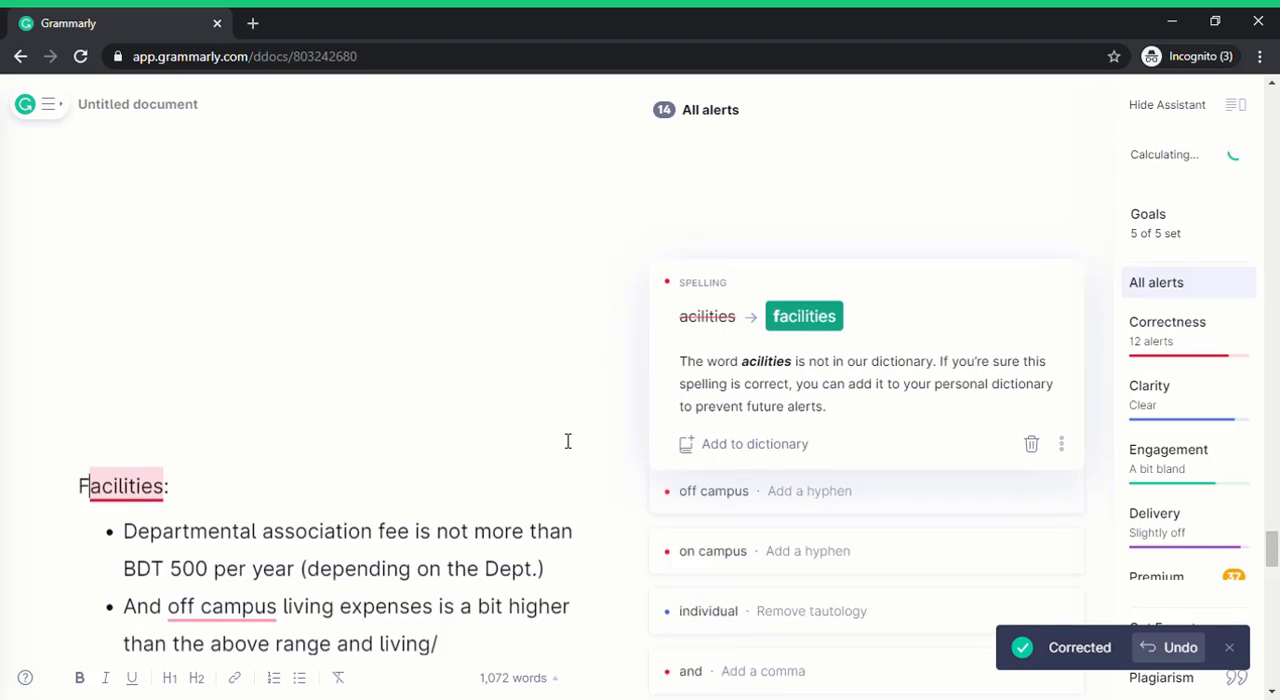
Accept the "facilities" spelling suggestion in the Facilities heading and delete the extra lowercase "f".
{"action": "left_click", "coordinate": [801, 324]}
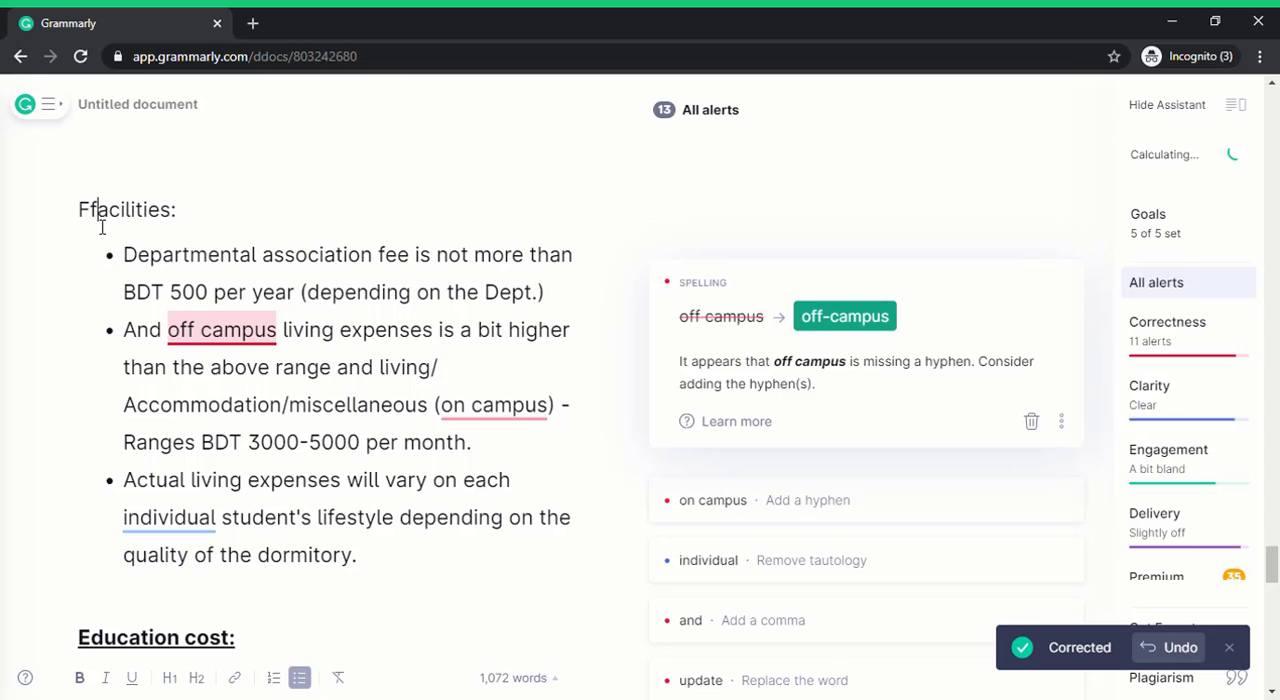
{"action": "key", "text": "shift+Left"}
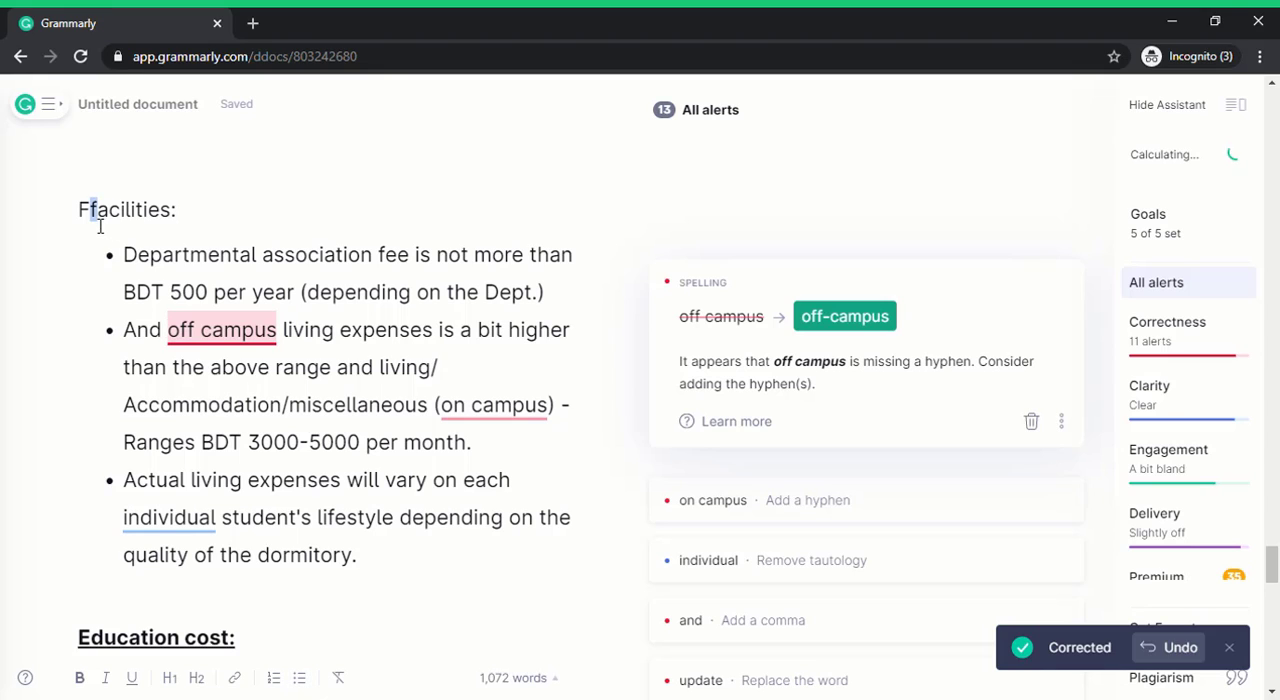
{"action": "key", "text": "BackSpace"}
{"action": "left_click", "coordinate": [292, 334]}
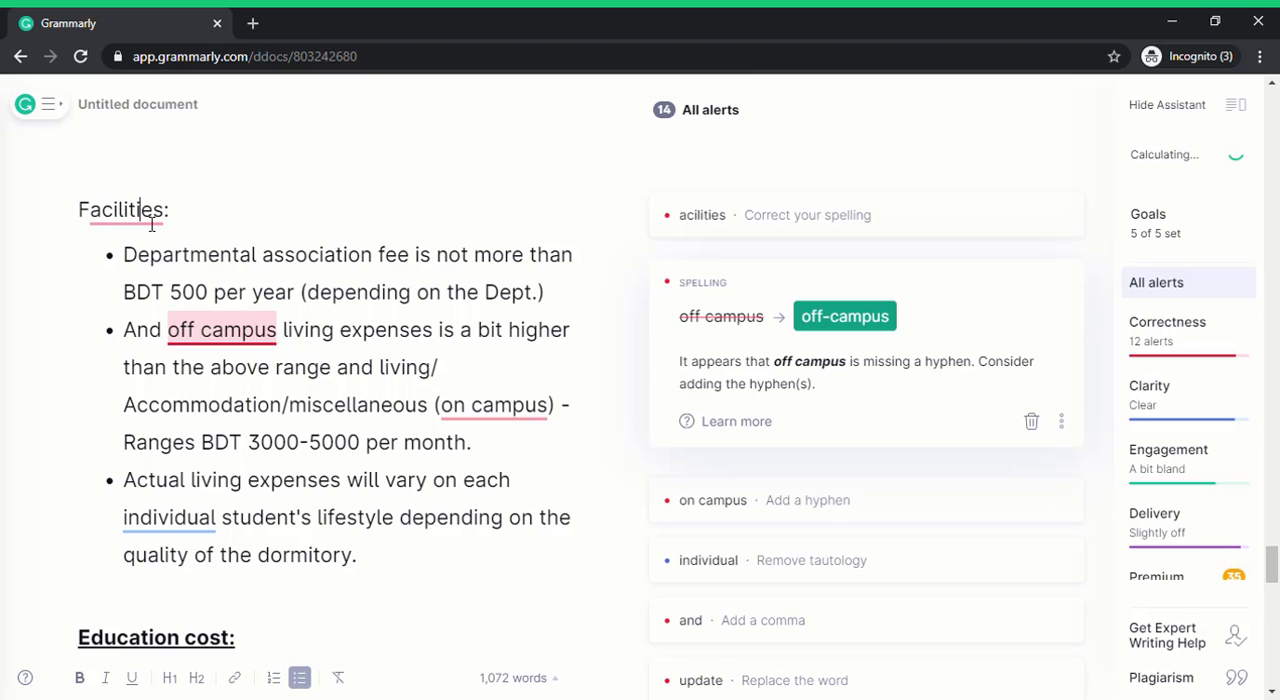
Accept the "facilities" spelling suggestion in the heading again and delete the extra capital "F" in front of it.
{"action": "left_click", "coordinate": [810, 206]}
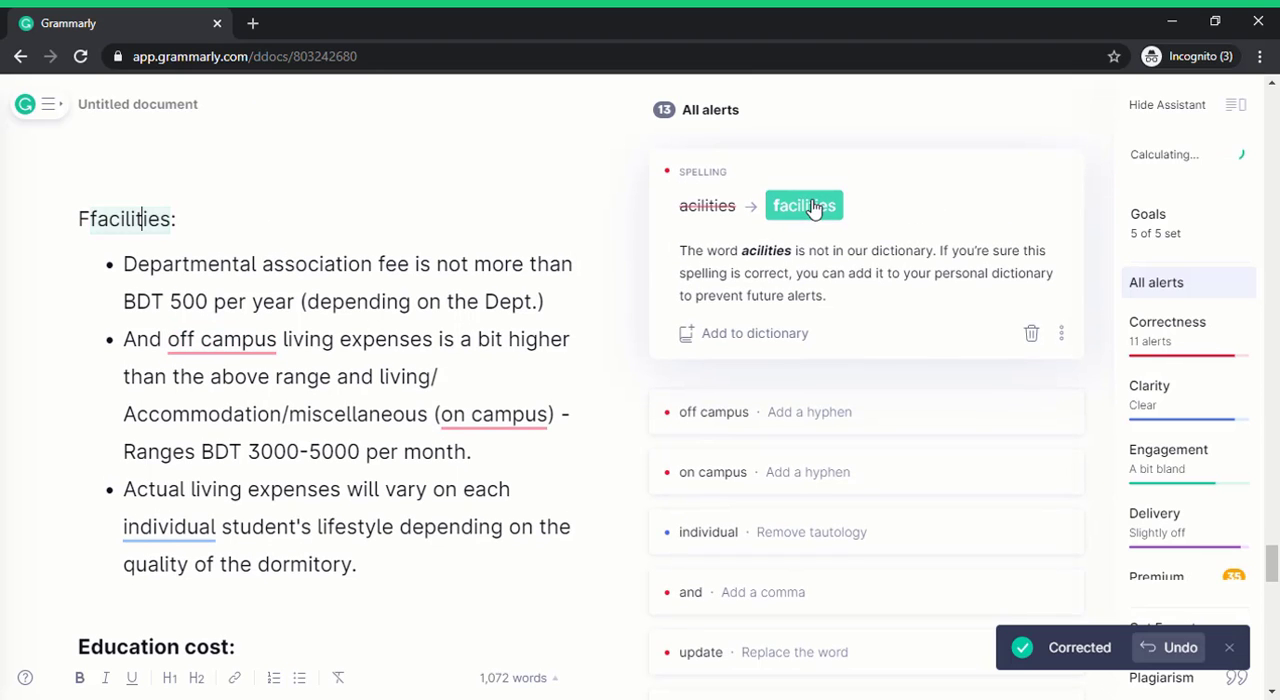
{"action": "scroll", "coordinate": [315, 336], "scroll_direction": "up", "scroll_amount": 3}
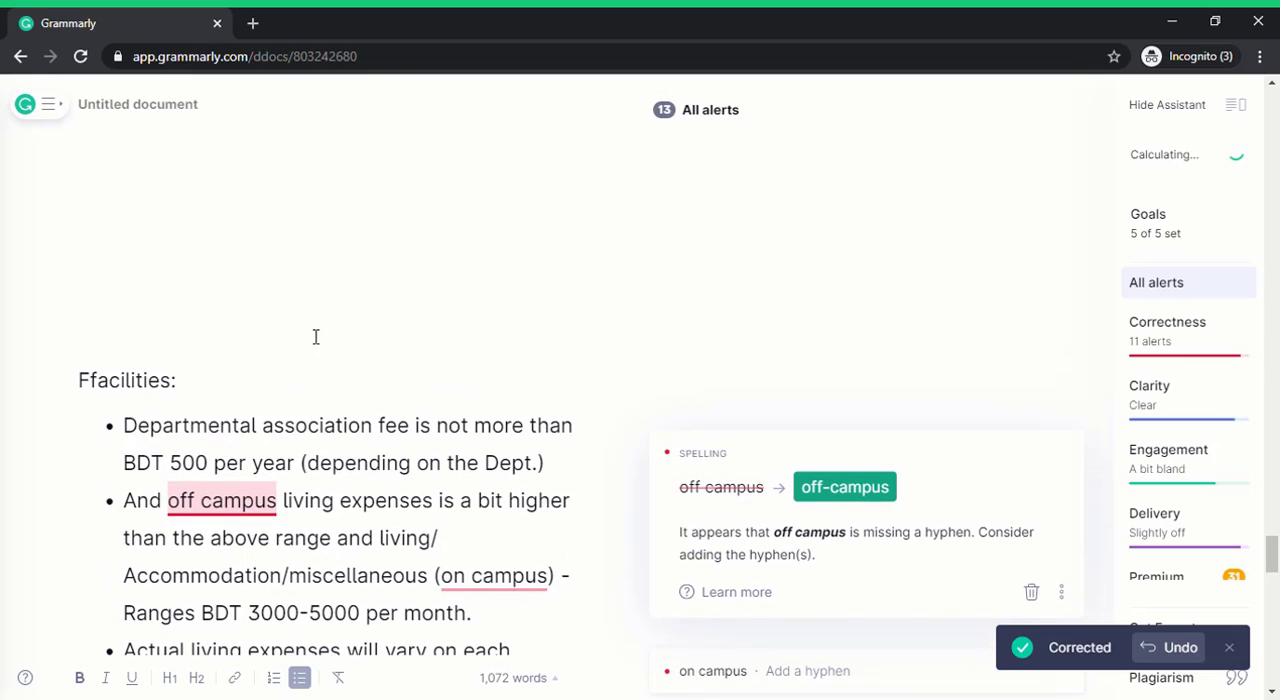
{"action": "left_click_drag", "start_coordinate": [93, 398], "coordinate": [71, 394]}
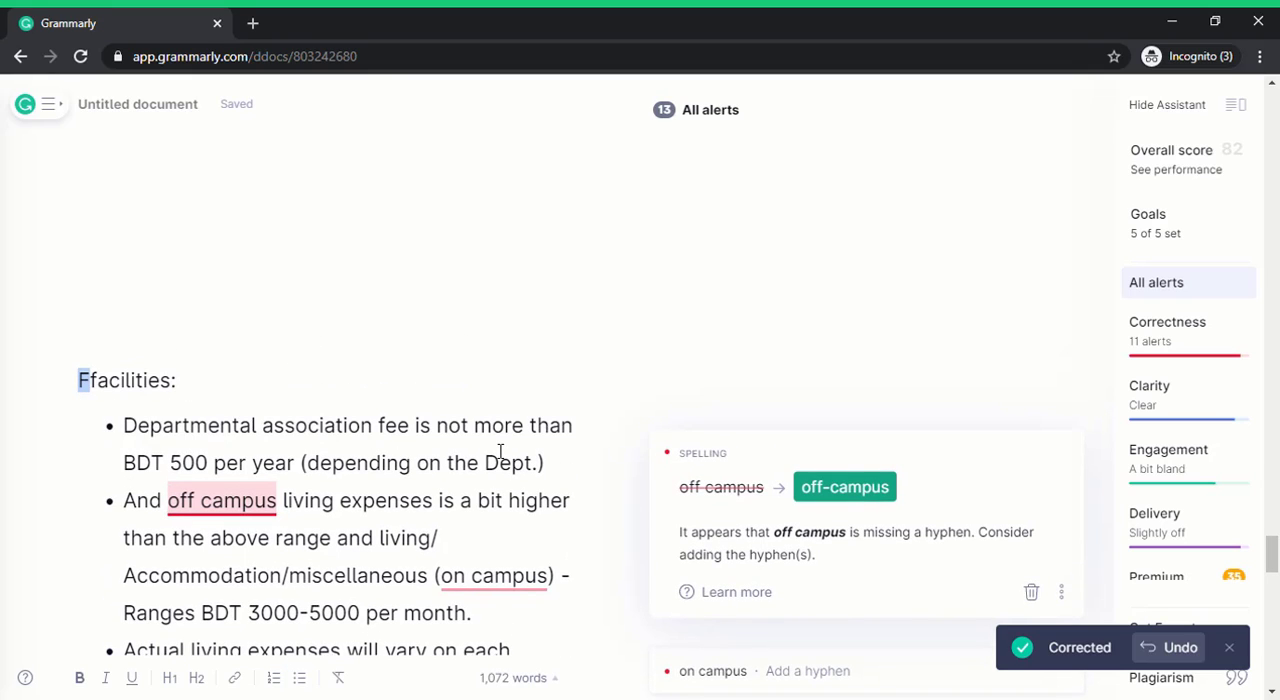
{"action": "key", "text": "BackSpace"}
{"action": "left_click", "coordinate": [443, 468]}
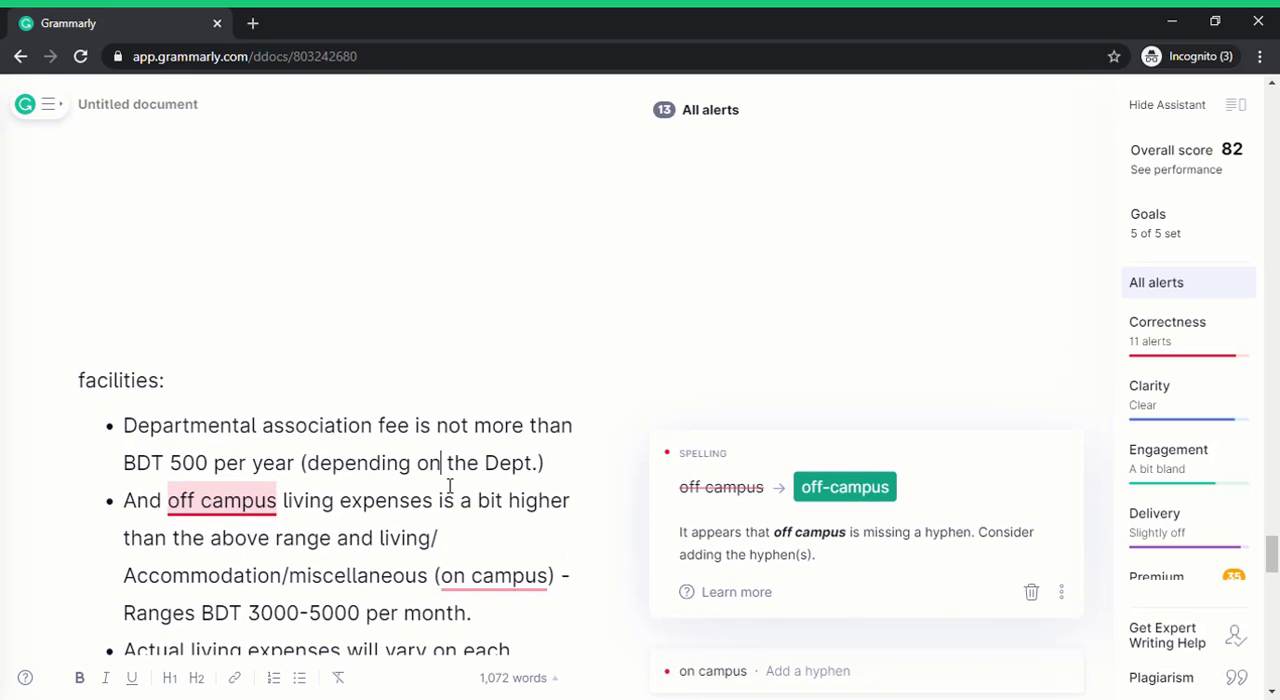
Accept the corrections "off-campus", "on-campus" and "are" in the second Facilities bullet.
{"action": "left_click", "coordinate": [236, 530]}
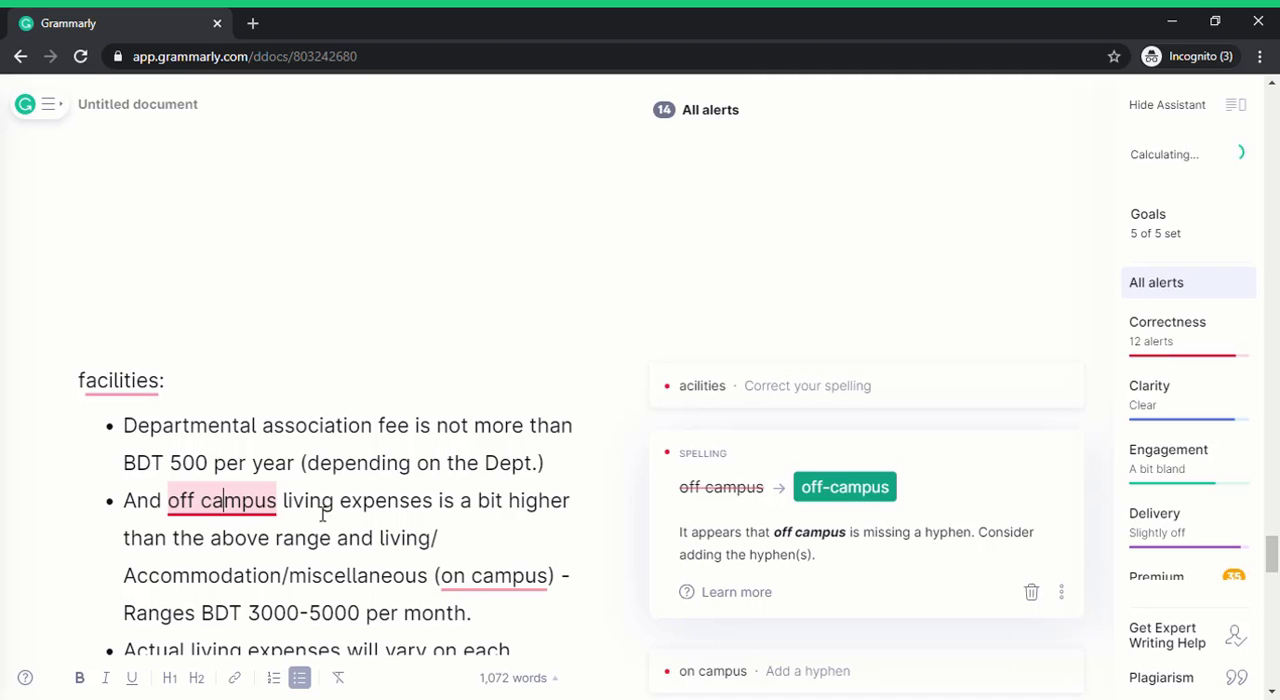
{"action": "scroll", "coordinate": [539, 473], "scroll_direction": "down", "scroll_amount": 1}
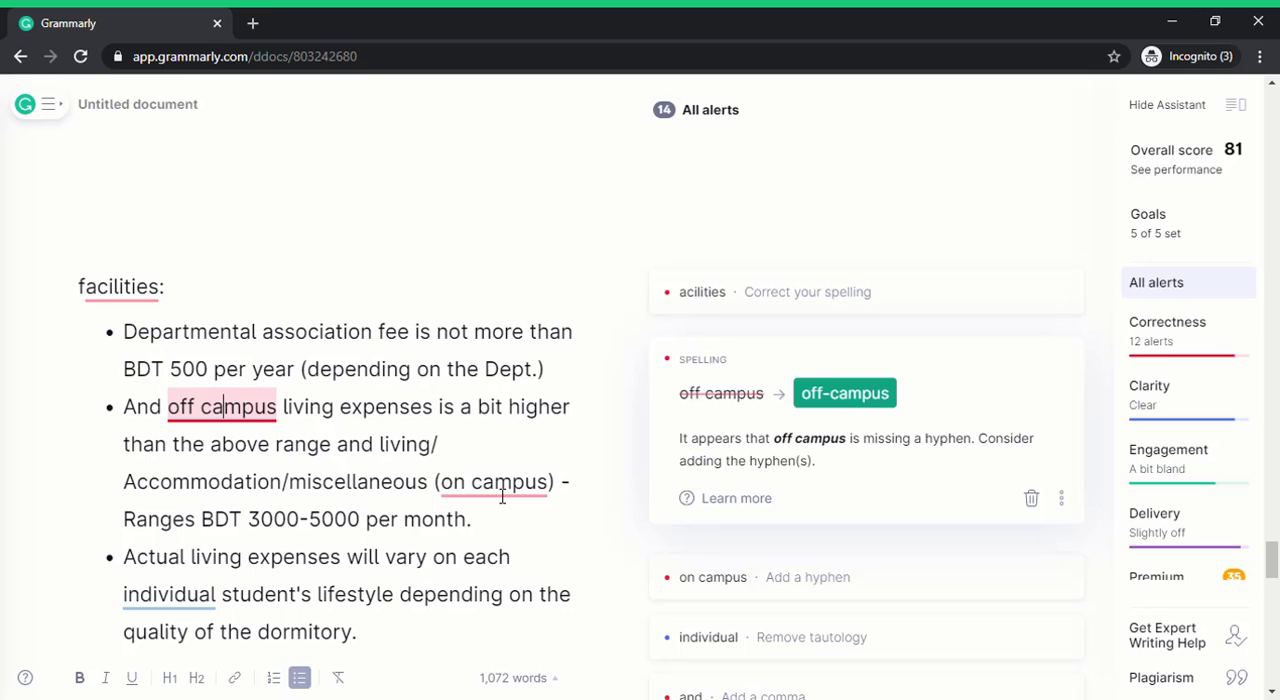
{"action": "scroll", "coordinate": [505, 488], "scroll_direction": "down", "scroll_amount": 1}
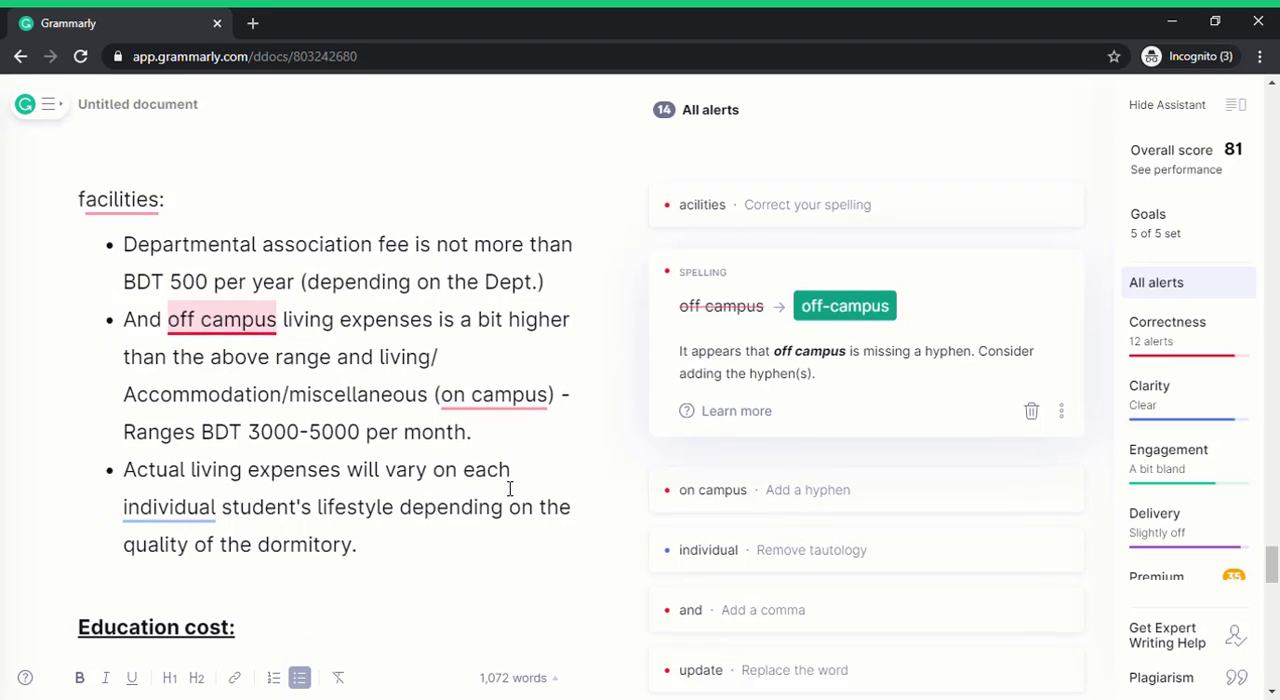
{"action": "left_click", "coordinate": [848, 299]}
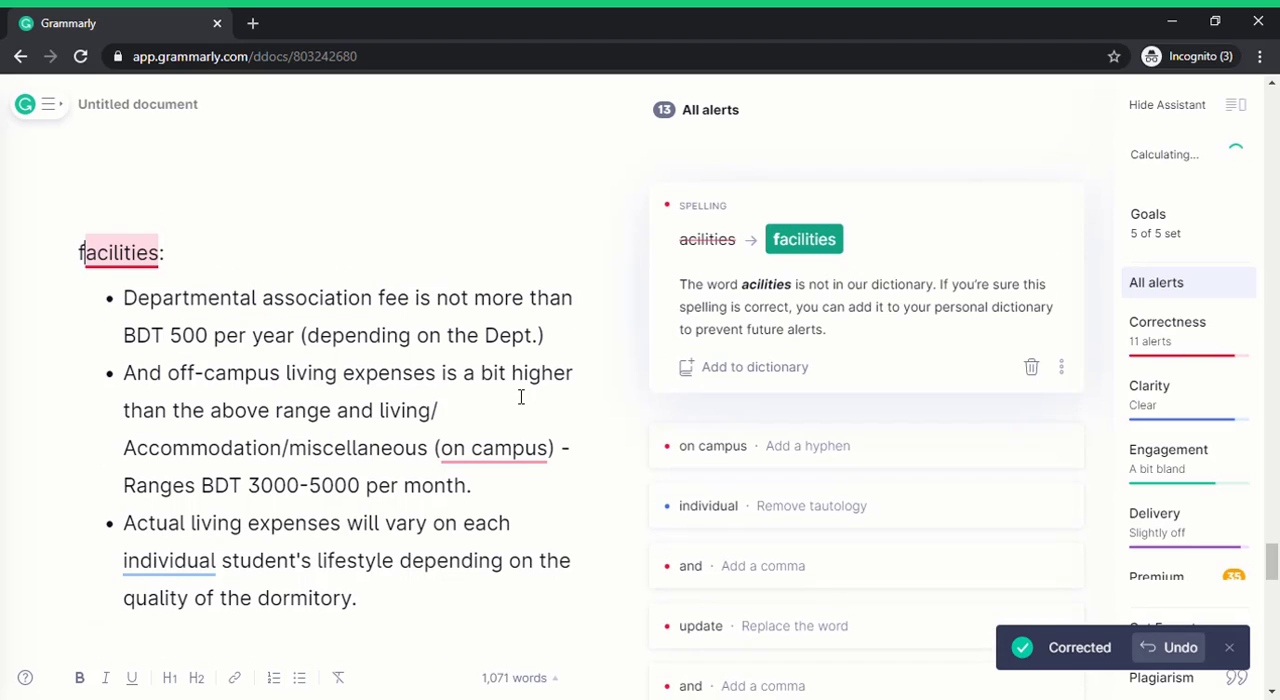
{"action": "left_click", "coordinate": [505, 452]}
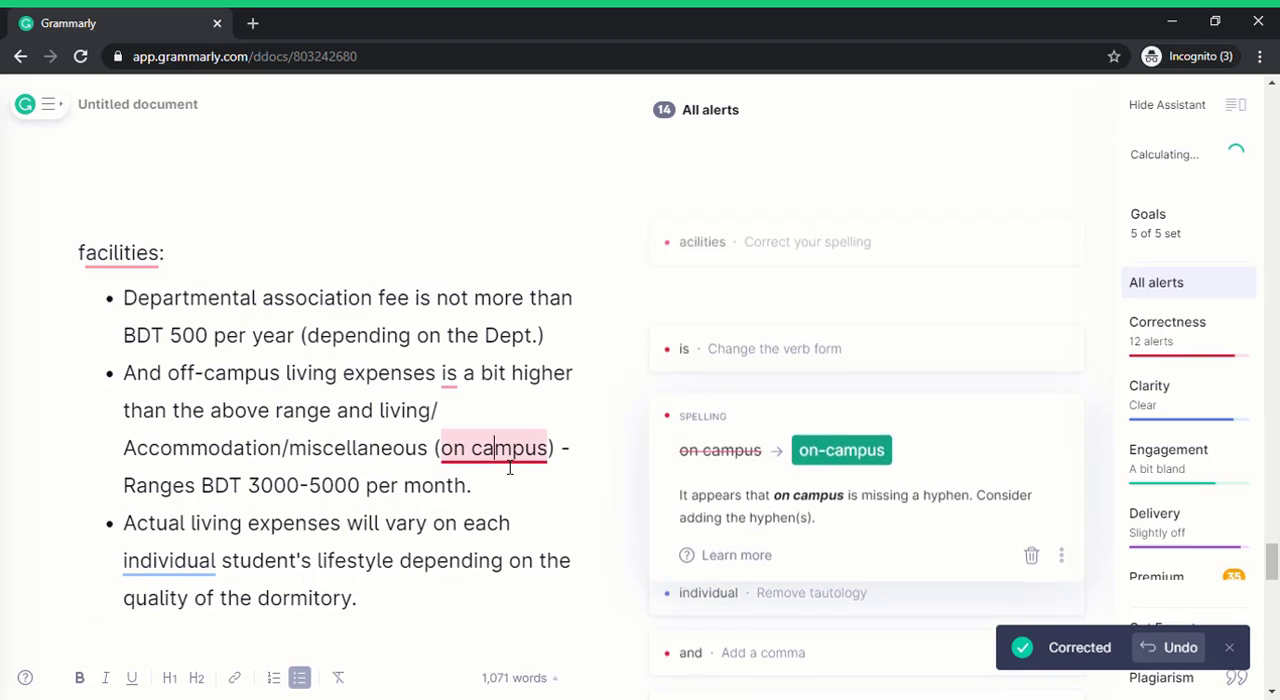
{"action": "left_click", "coordinate": [829, 436]}
{"action": "left_click", "coordinate": [736, 382]}
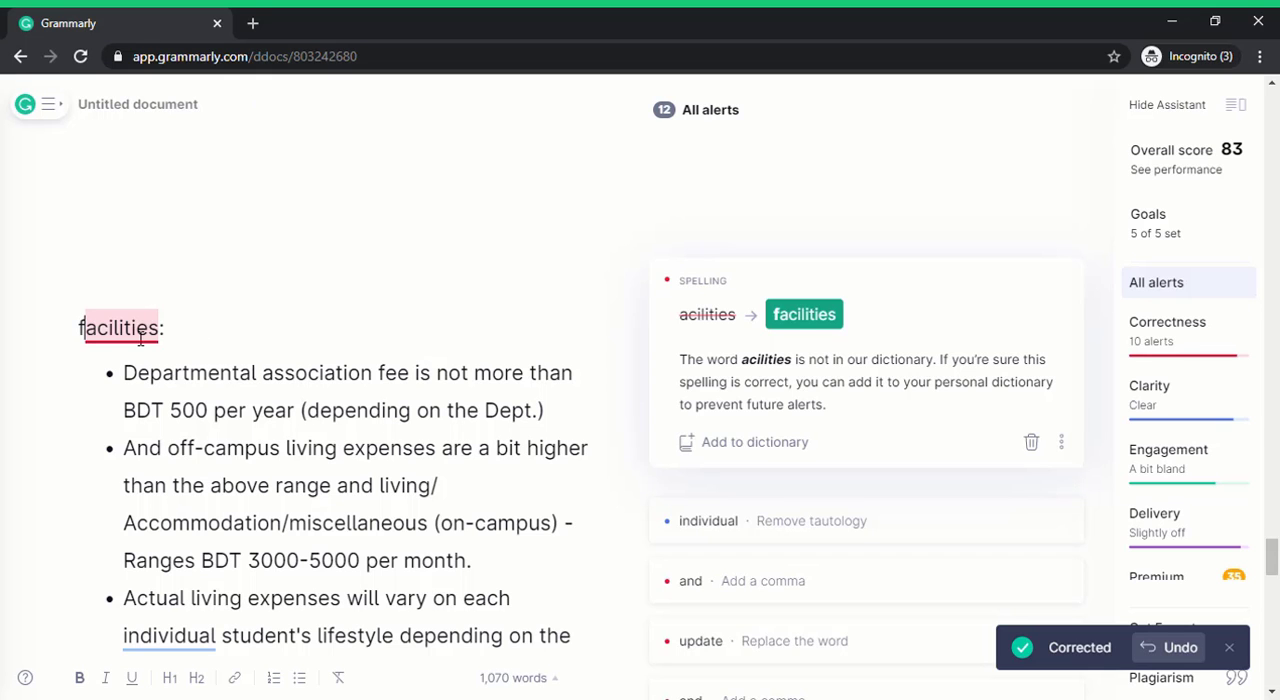
Accept the heading's "facilities" suggestion and delete the surplus blank lines above it, leaving one empty line after item 6.
{"action": "left_click", "coordinate": [803, 316]}
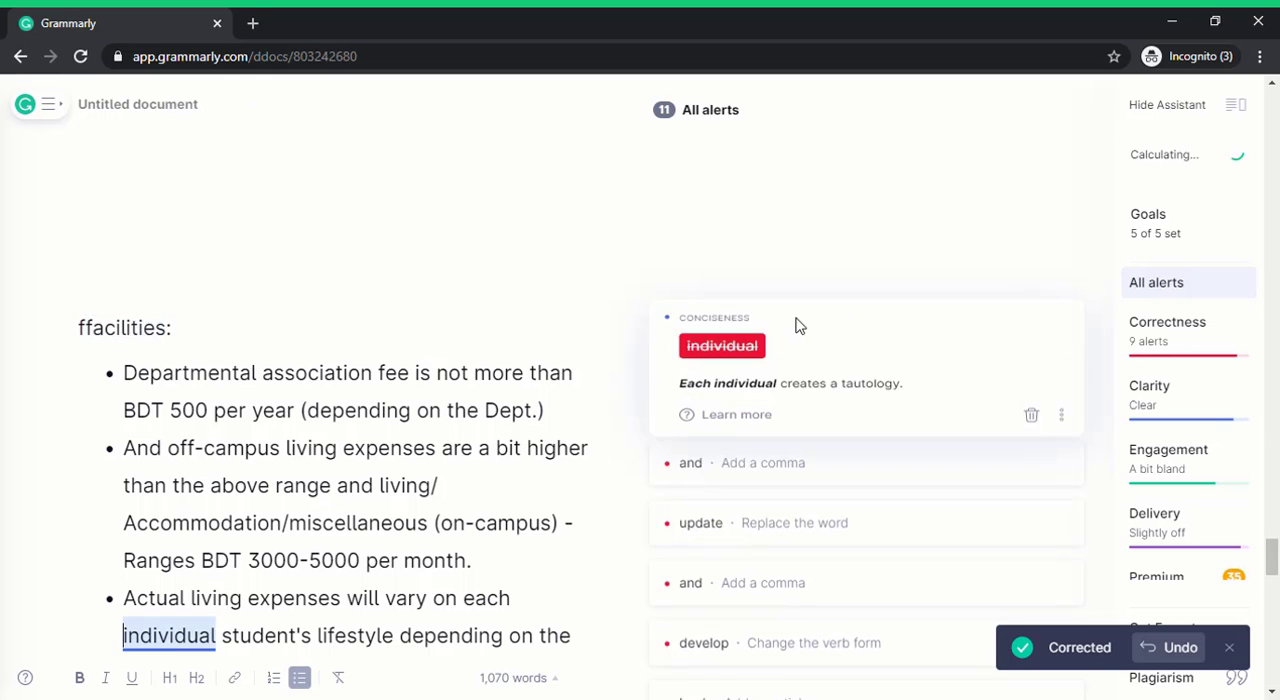
{"action": "scroll", "coordinate": [491, 374], "scroll_direction": "up", "scroll_amount": 3}
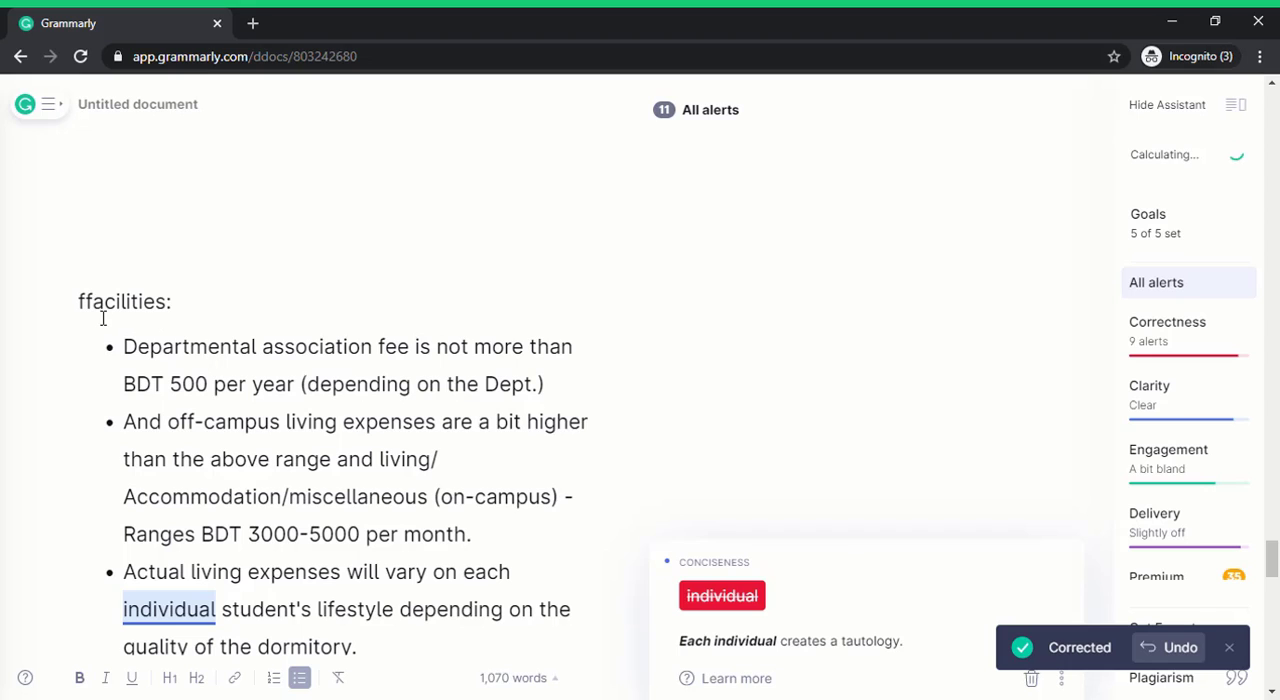
{"action": "scroll", "coordinate": [263, 340], "scroll_direction": "up", "scroll_amount": 2}
{"action": "left_click", "coordinate": [283, 343]}
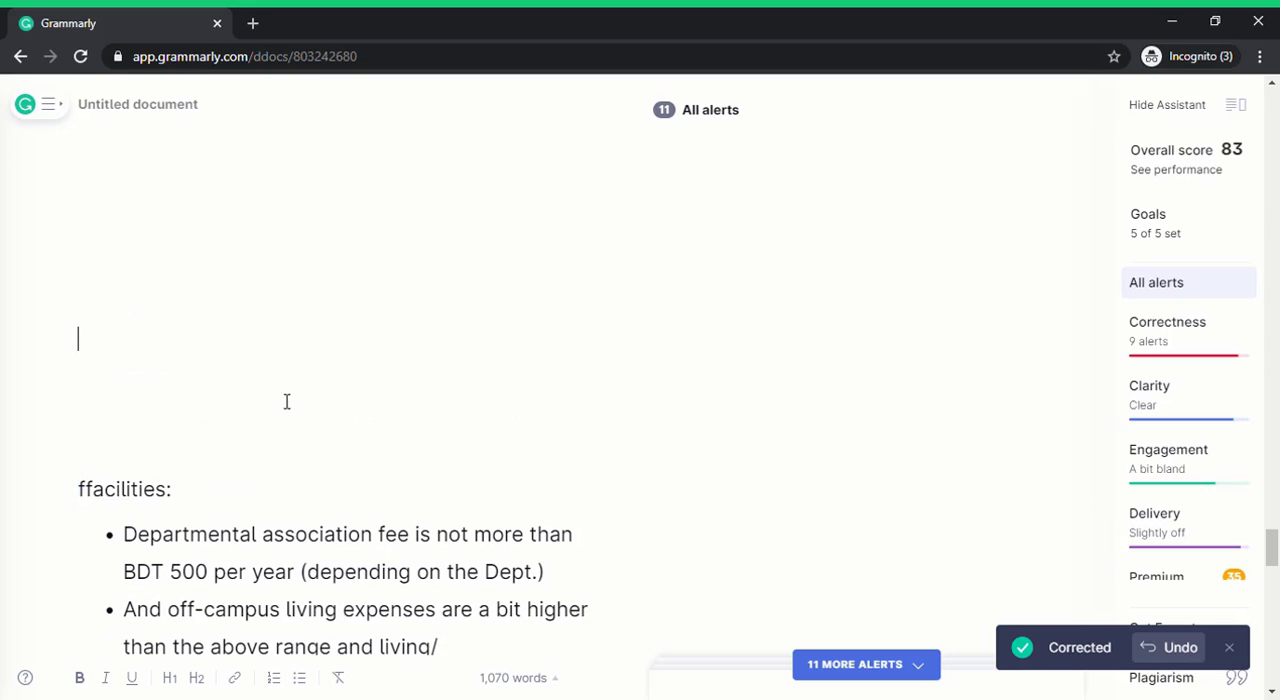
{"action": "left_click_drag", "start_coordinate": [238, 418], "coordinate": [221, 203]}
{"action": "scroll", "coordinate": [340, 313], "scroll_direction": "up", "scroll_amount": 2}
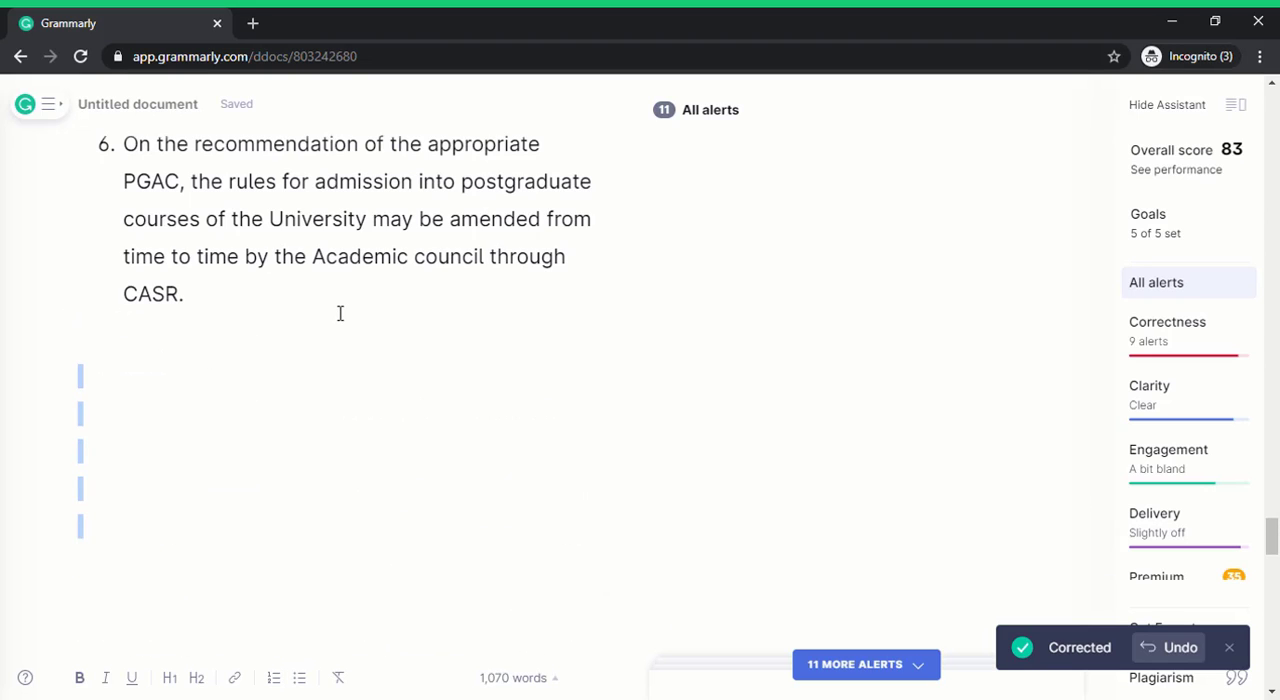
{"action": "key", "text": "Delete"}
{"action": "key", "text": "Delete"}
{"action": "key", "text": "Delete"}
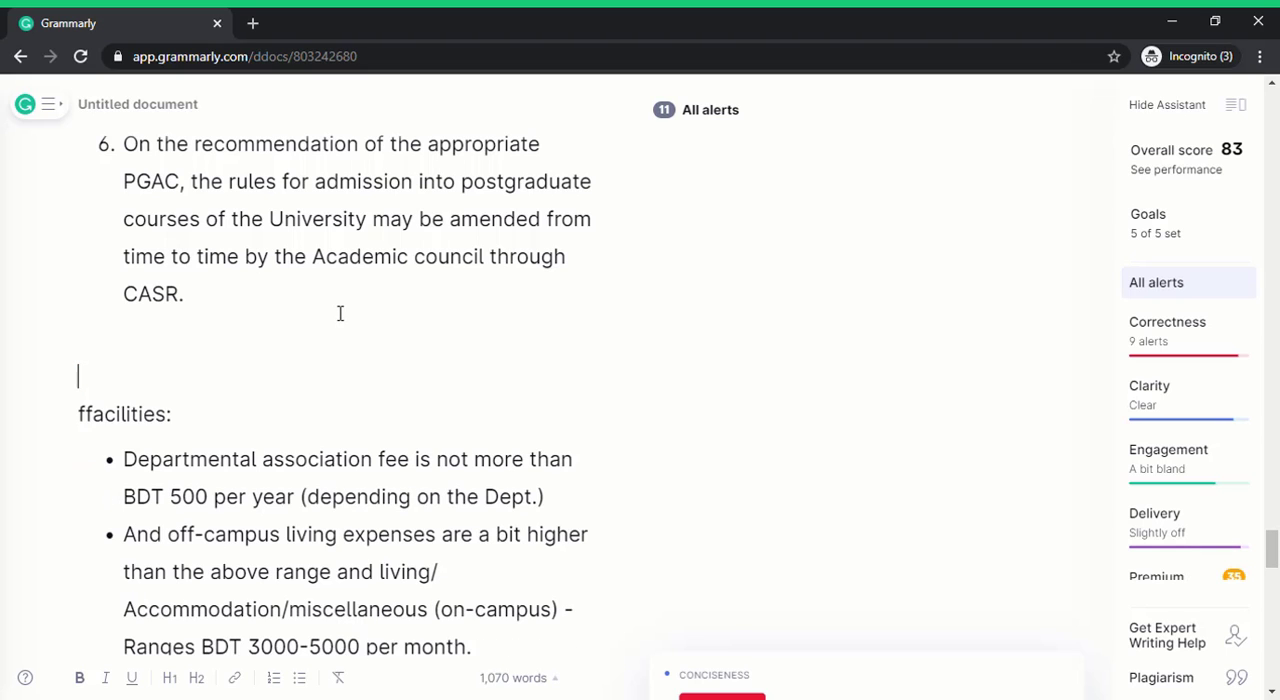
{"action": "key", "text": "Delete"}
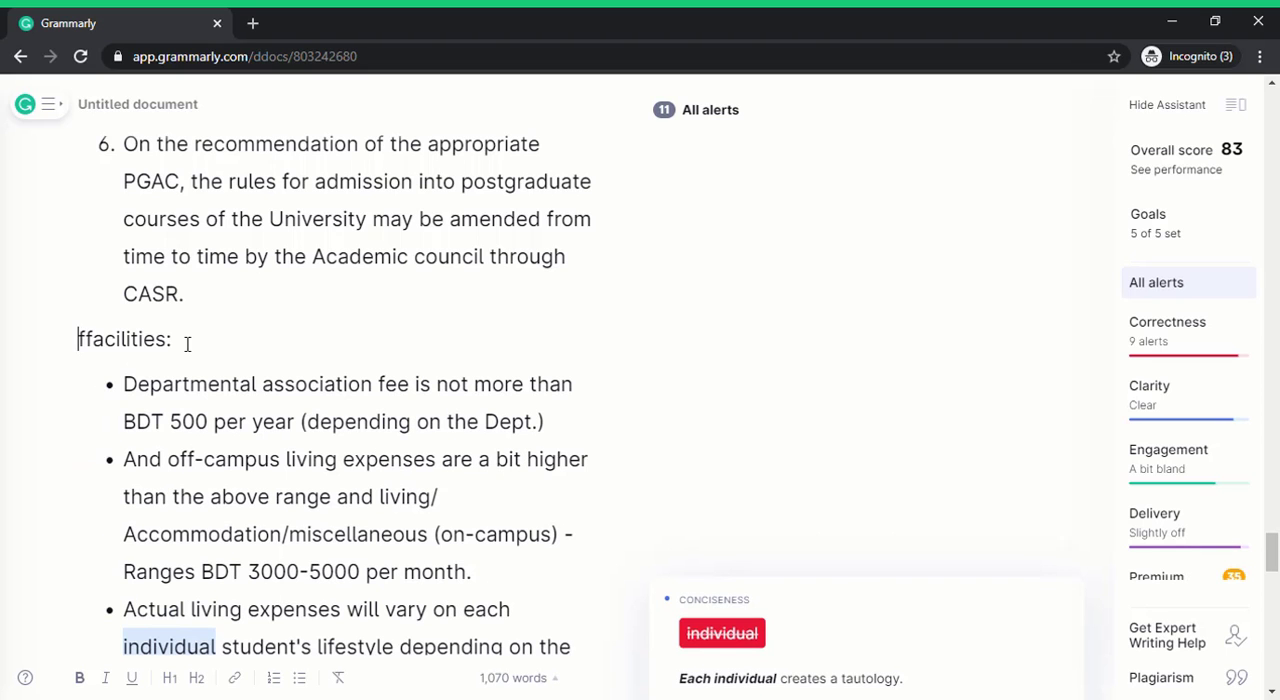
{"action": "key", "text": "Return"}
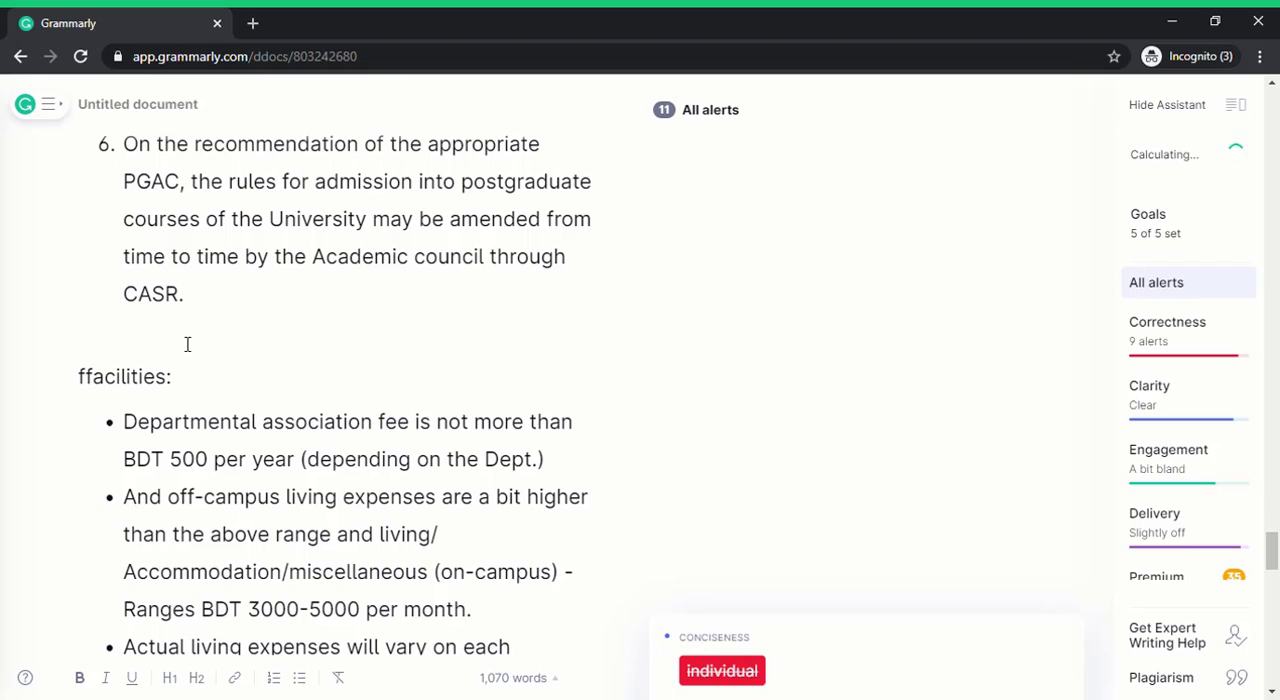
Delete the doubled "ff" at the start of the heading and replace "acilities" with the suggested "facilities".
{"action": "left_click_drag", "start_coordinate": [86, 378], "coordinate": [79, 380]}
{"action": "key", "text": "Delete"}
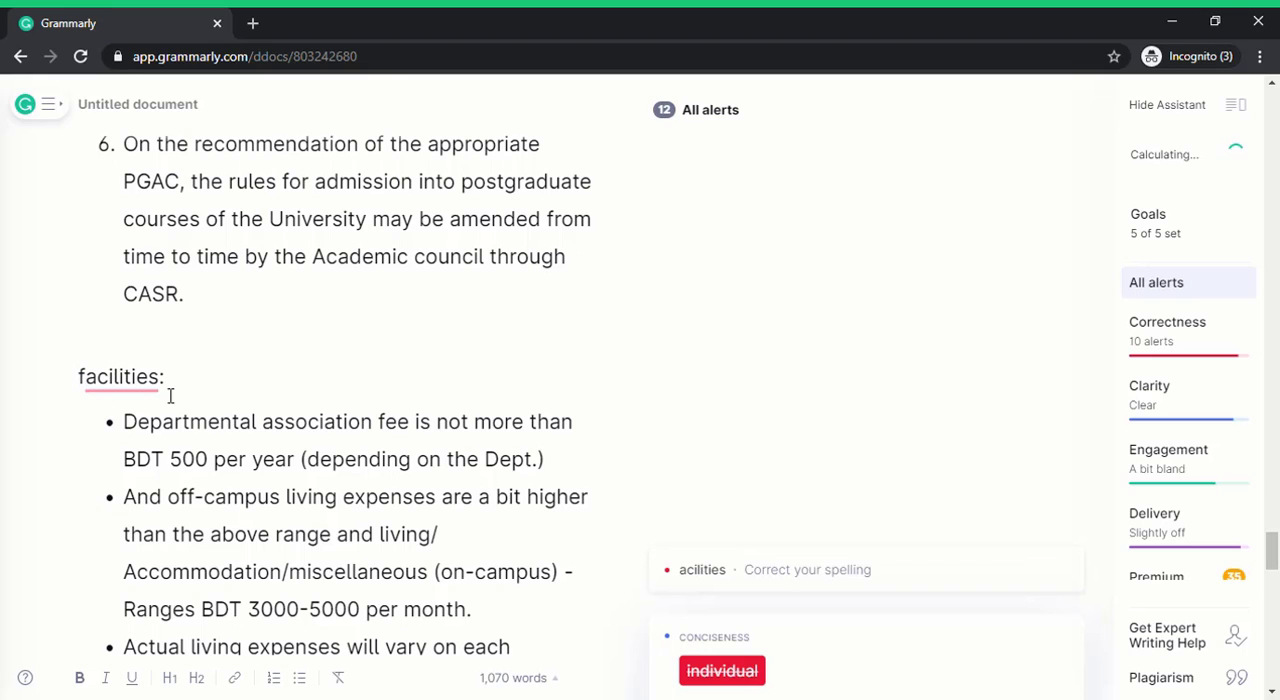
{"action": "key", "text": "Delete"}
{"action": "left_click", "coordinate": [268, 395]}
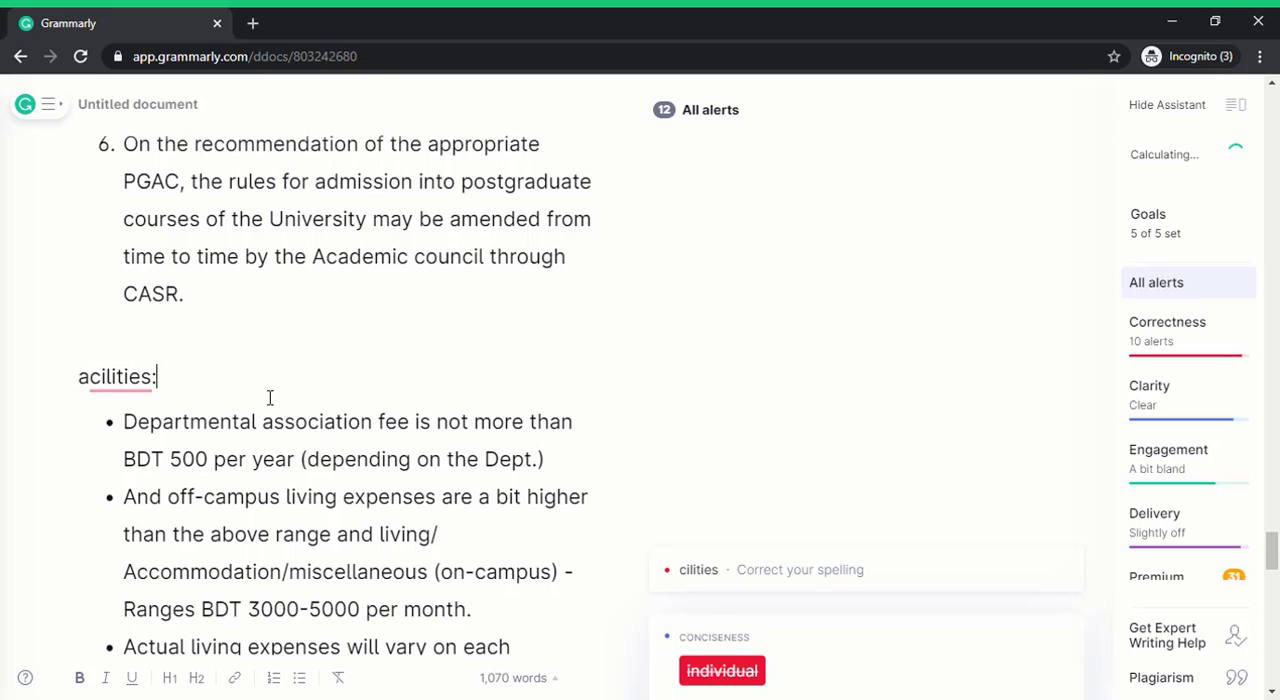
{"action": "left_click", "coordinate": [105, 387]}
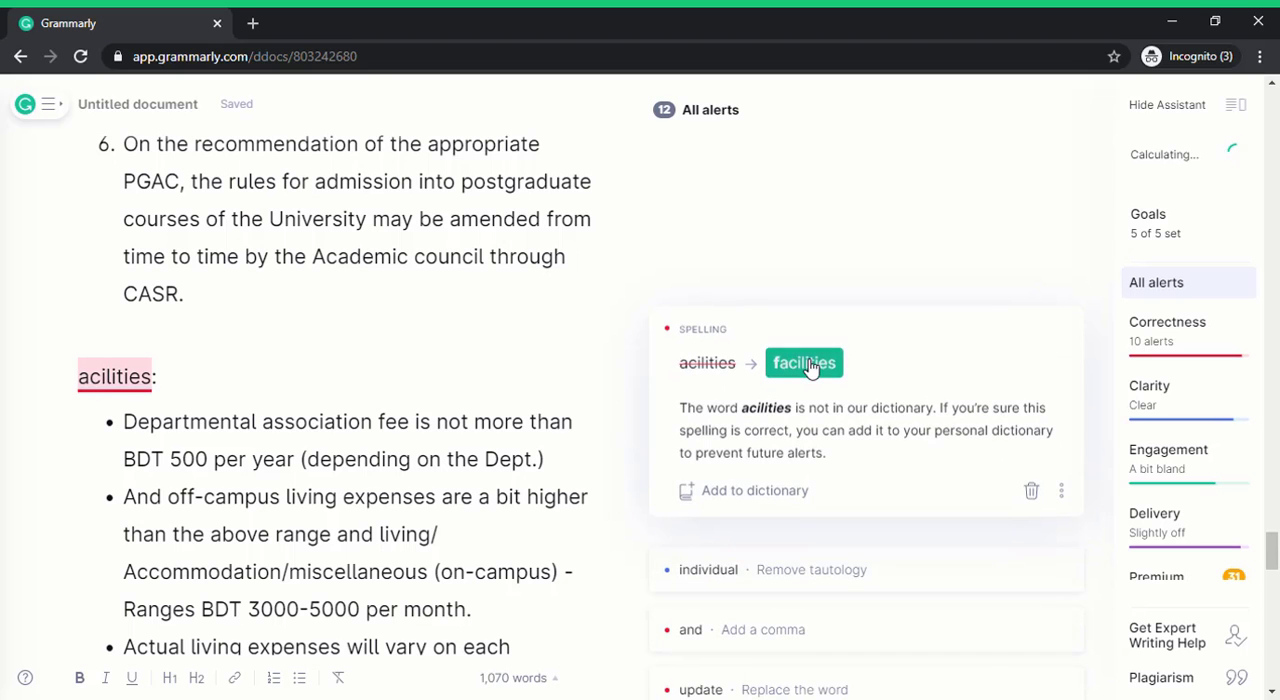
{"action": "left_click", "coordinate": [810, 366]}
Accept removing "individual" from the last Facilities bullet and adding a comma before "and" in the Education cost paragraph.
{"action": "left_click", "coordinate": [757, 368]}
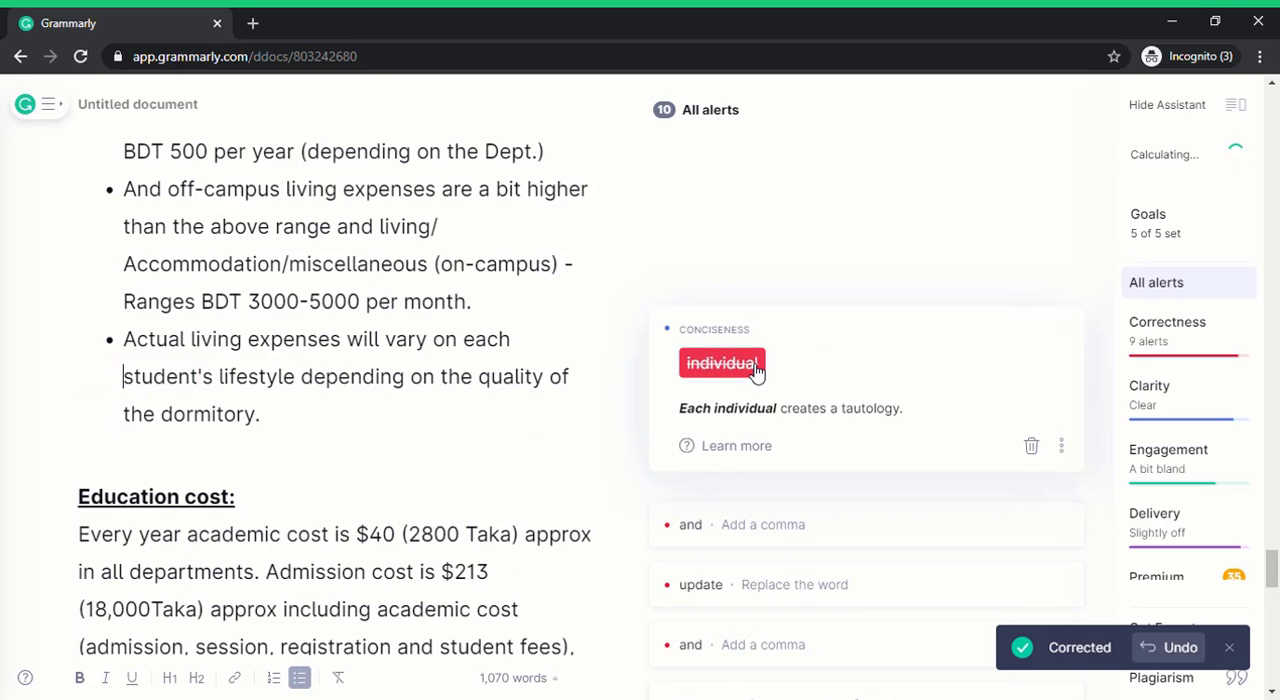
{"action": "left_click", "coordinate": [712, 366]}
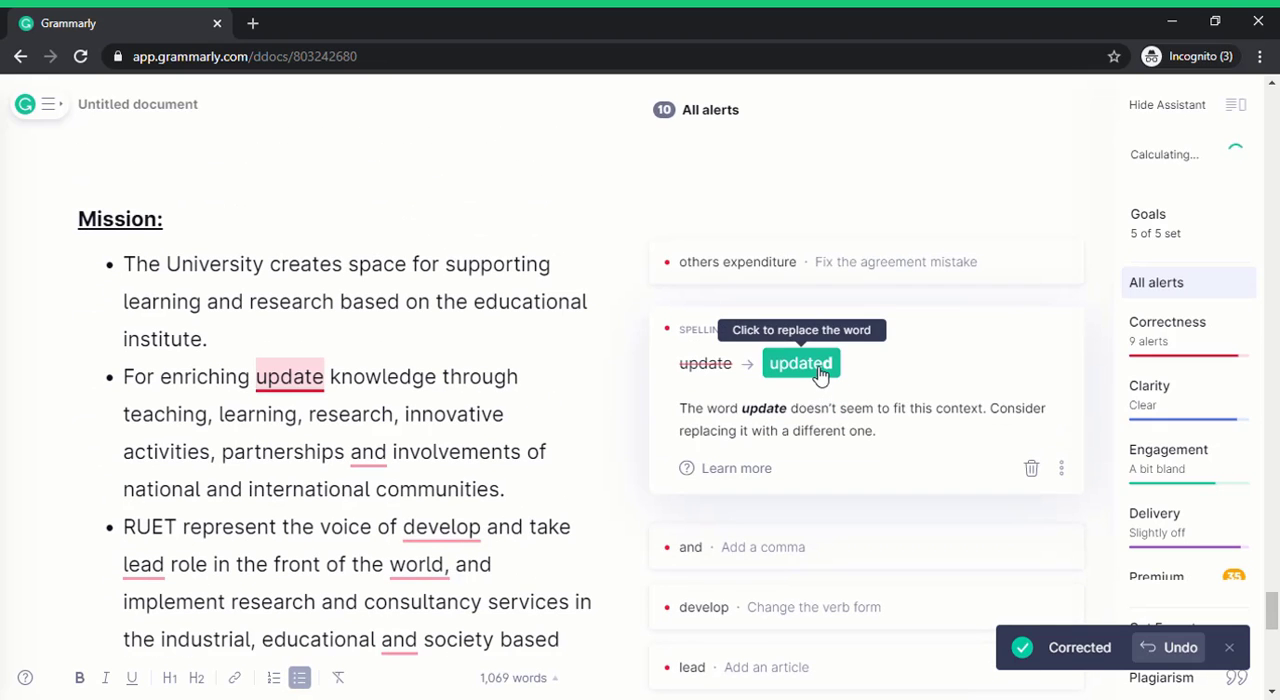
Accept the suggestions "updated", ", and" and "involvement" in the second Mission bullet.
{"action": "left_click", "coordinate": [818, 367]}
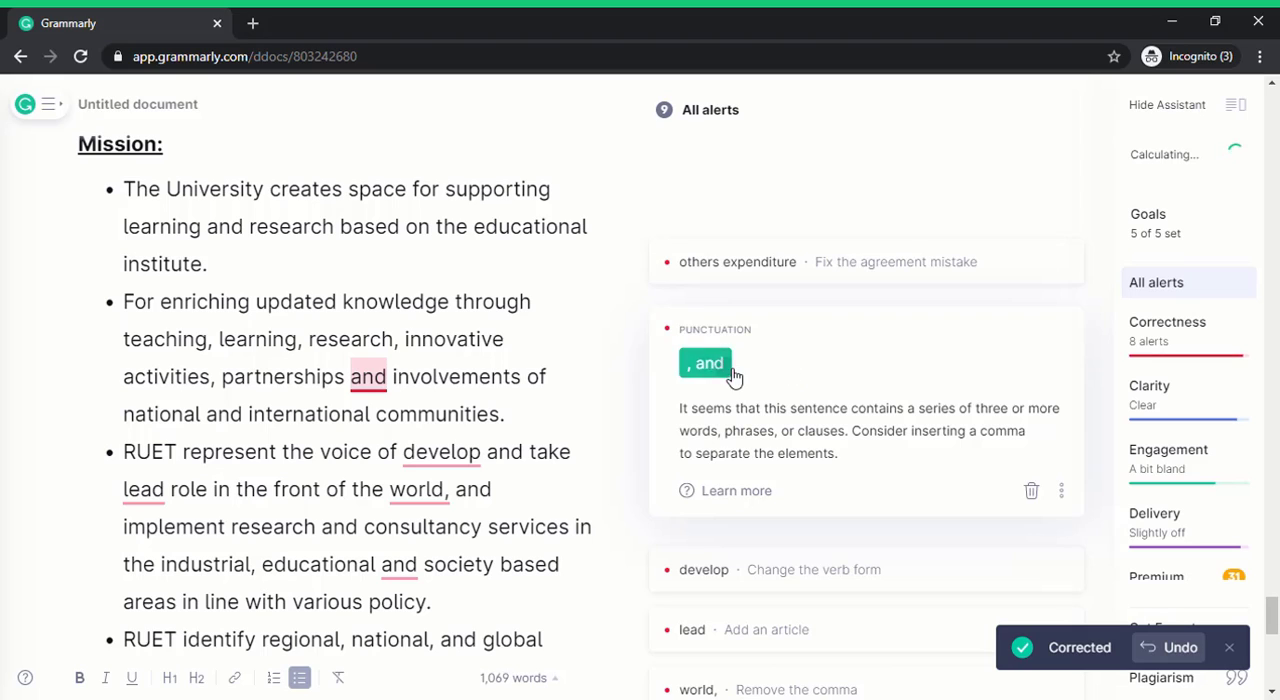
{"action": "left_click", "coordinate": [708, 364]}
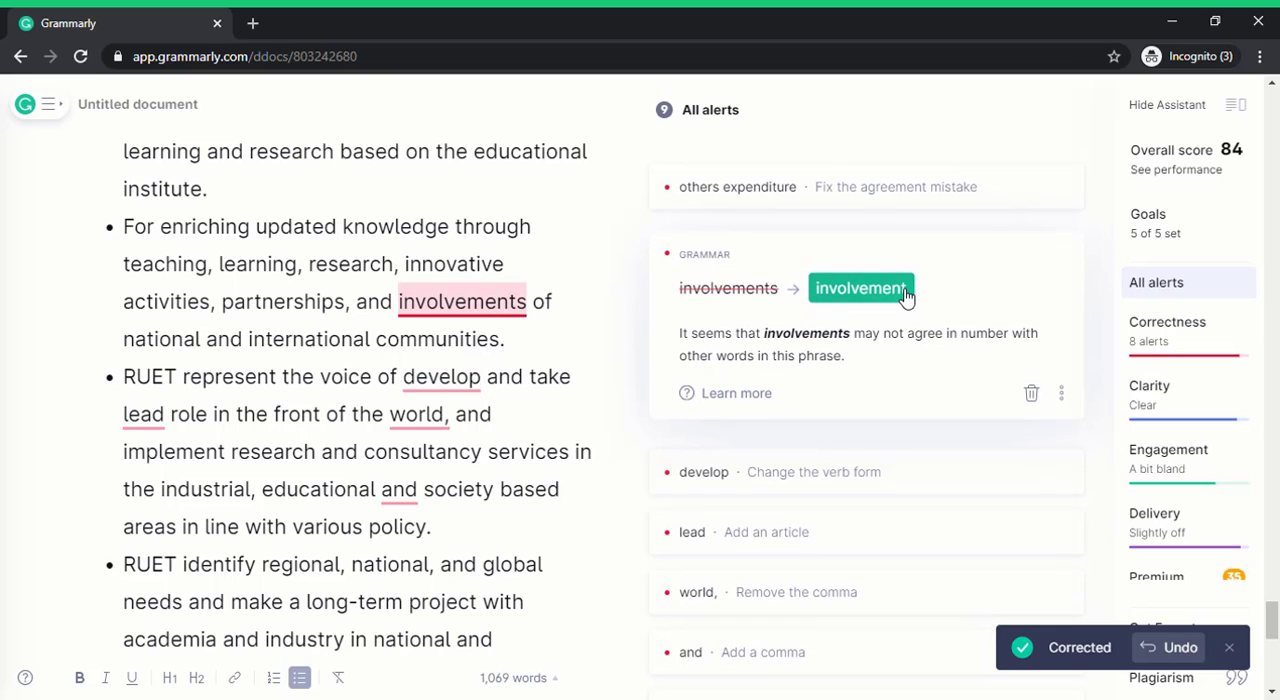
{"action": "left_click", "coordinate": [905, 293]}
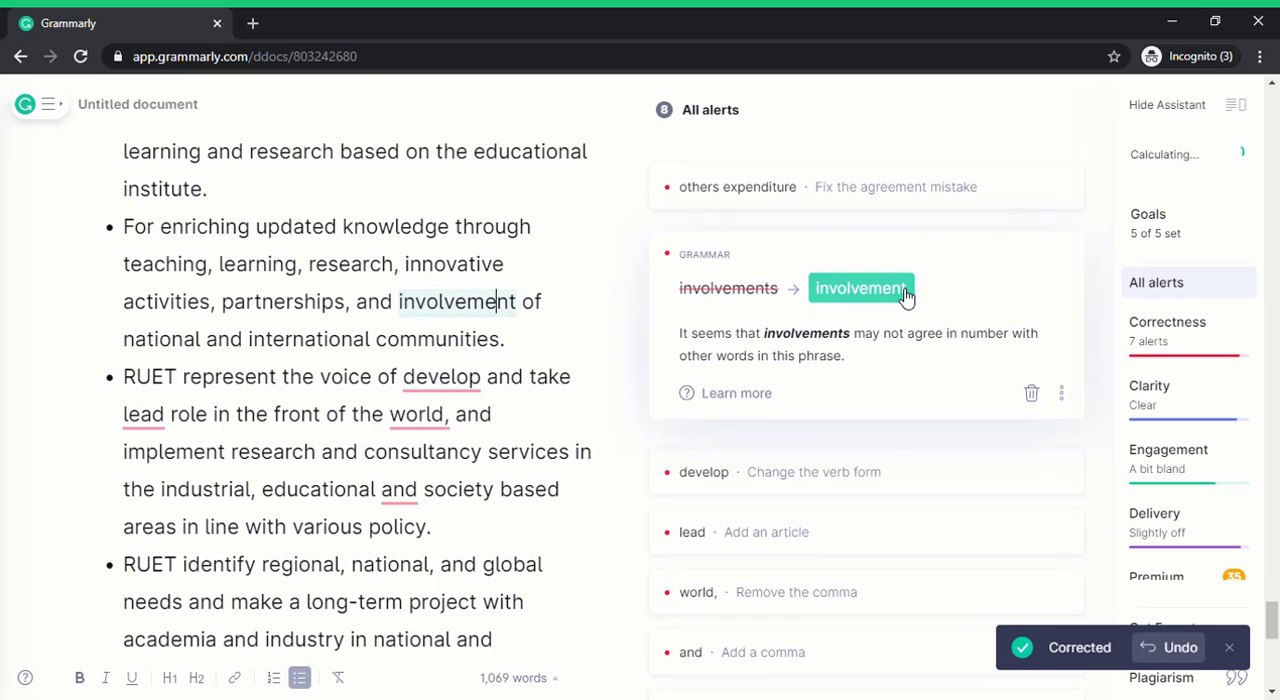
Accept "other expenditures" under Education cost, and "developing", "a lead", the comma removal after "world" and ", and" in the third Mission bullet.
{"action": "left_click", "coordinate": [838, 290]}
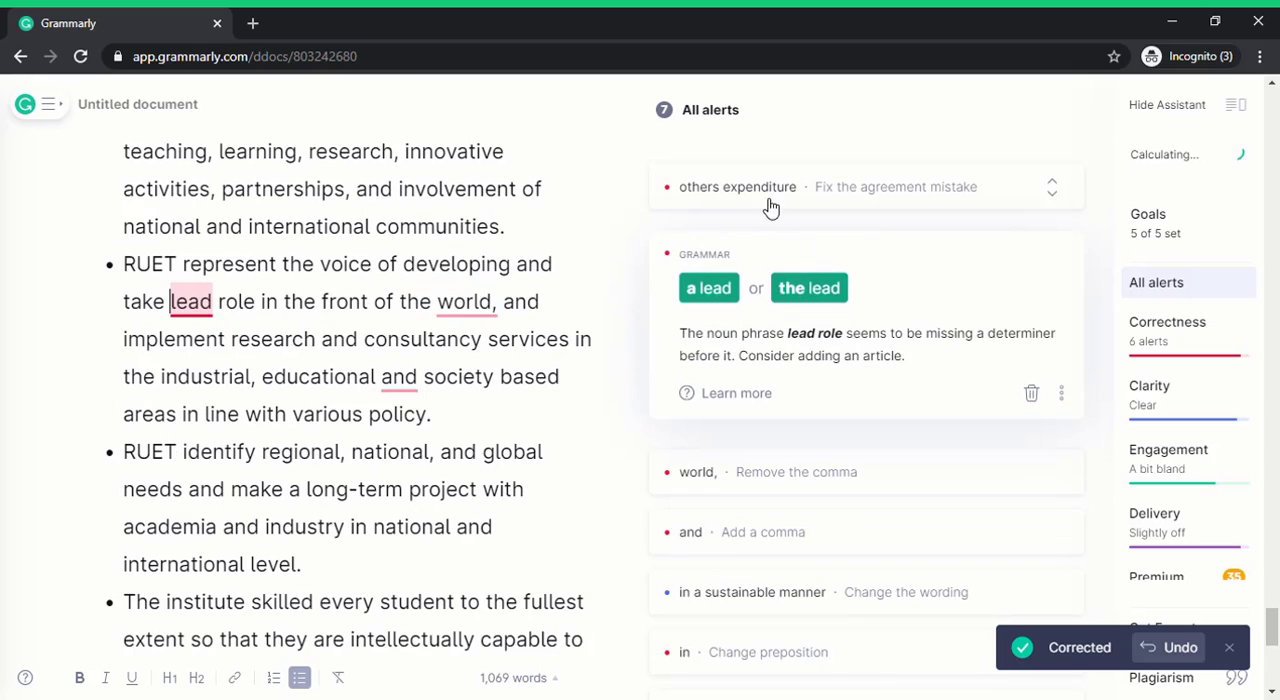
{"action": "left_click", "coordinate": [760, 190]}
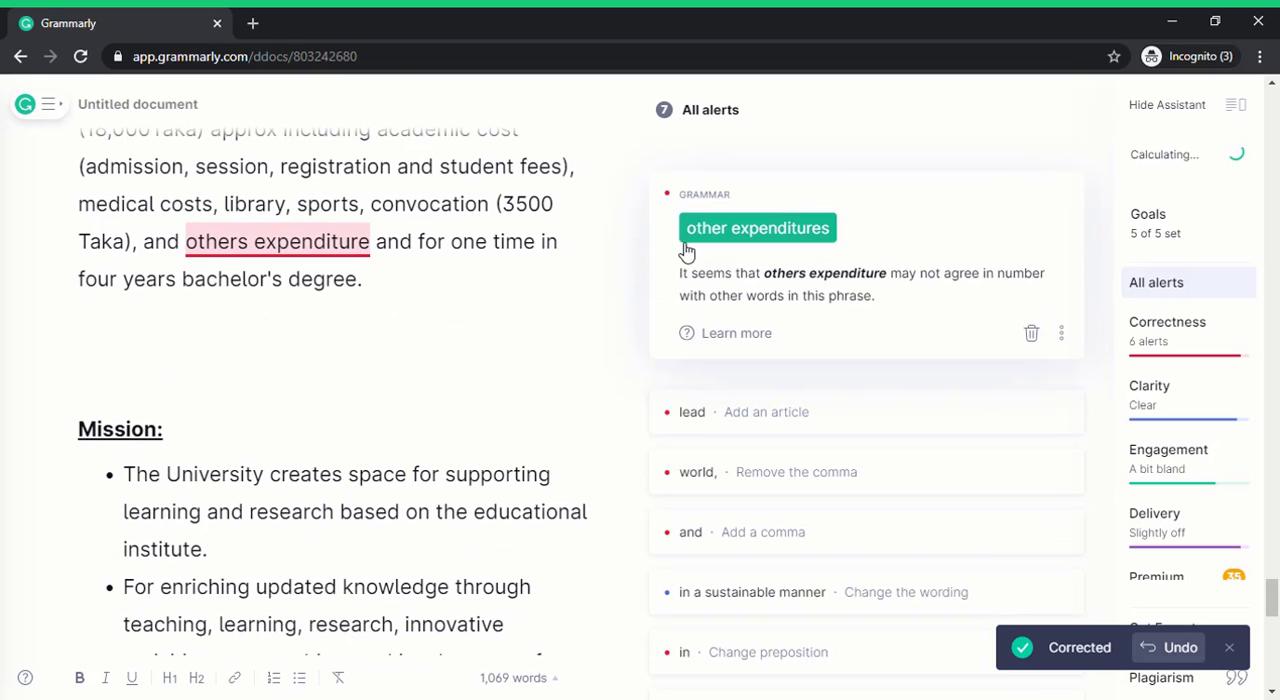
{"action": "left_click", "coordinate": [777, 229]}
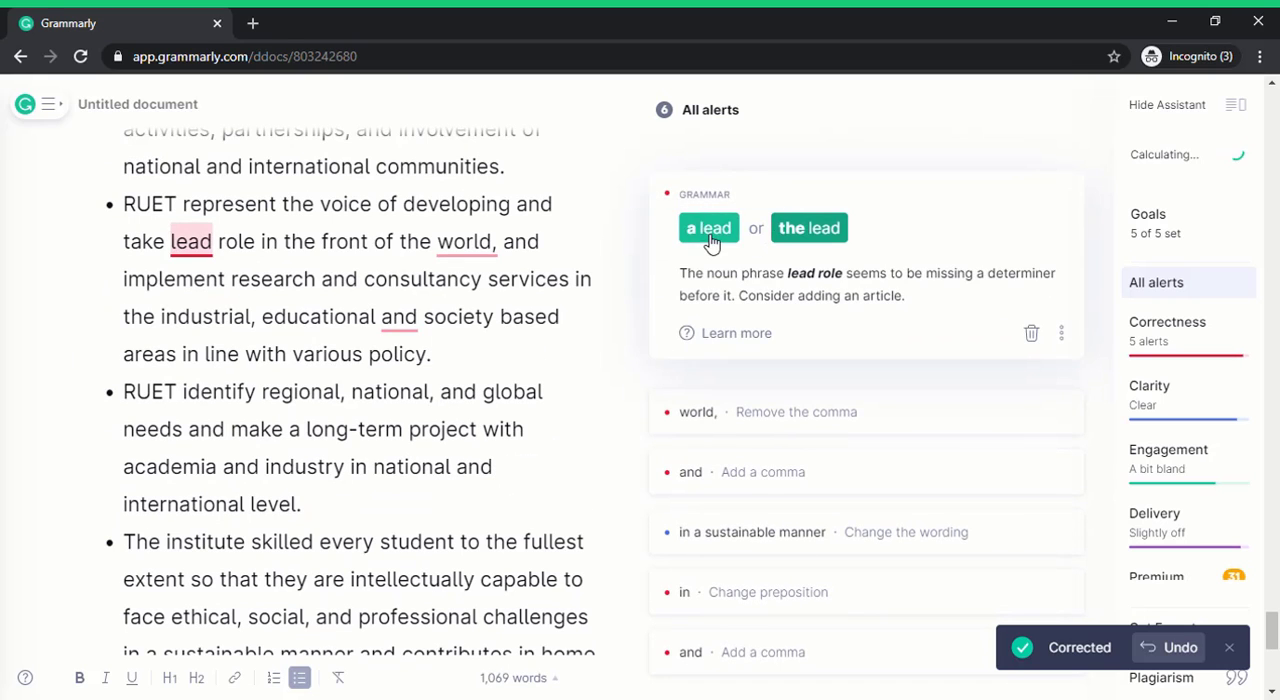
{"action": "left_click", "coordinate": [709, 232]}
{"action": "left_click", "coordinate": [711, 242]}
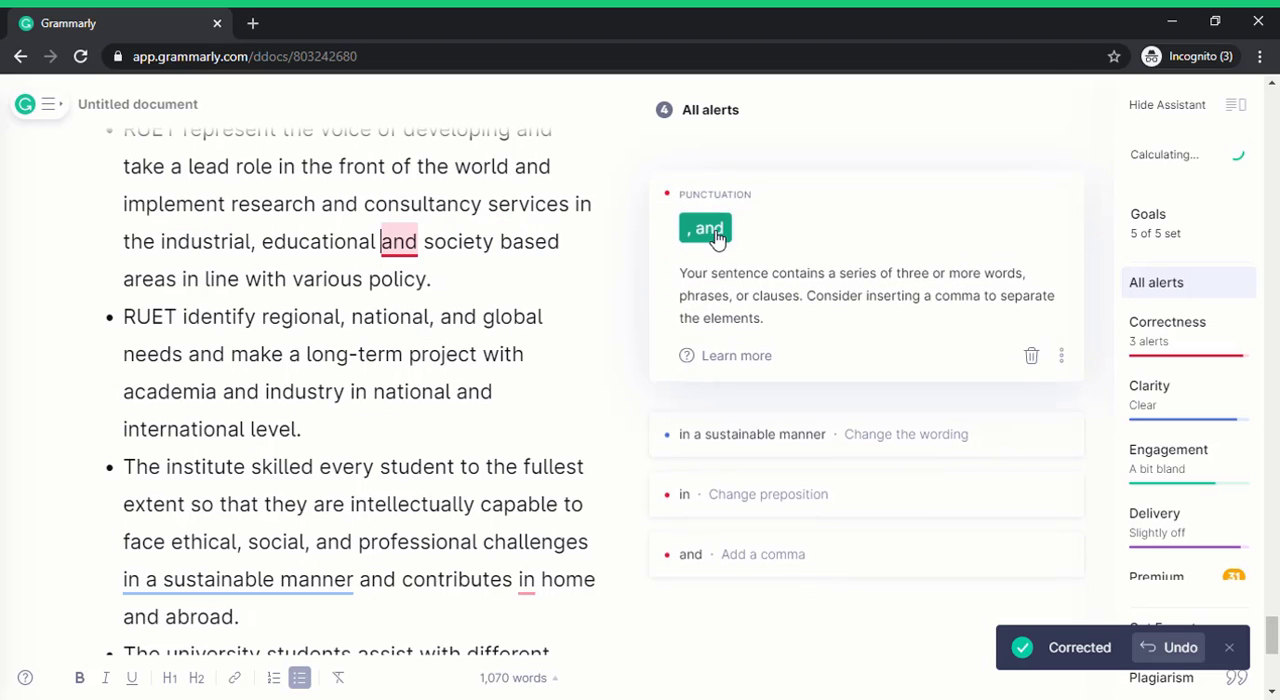
{"action": "left_click", "coordinate": [715, 236]}
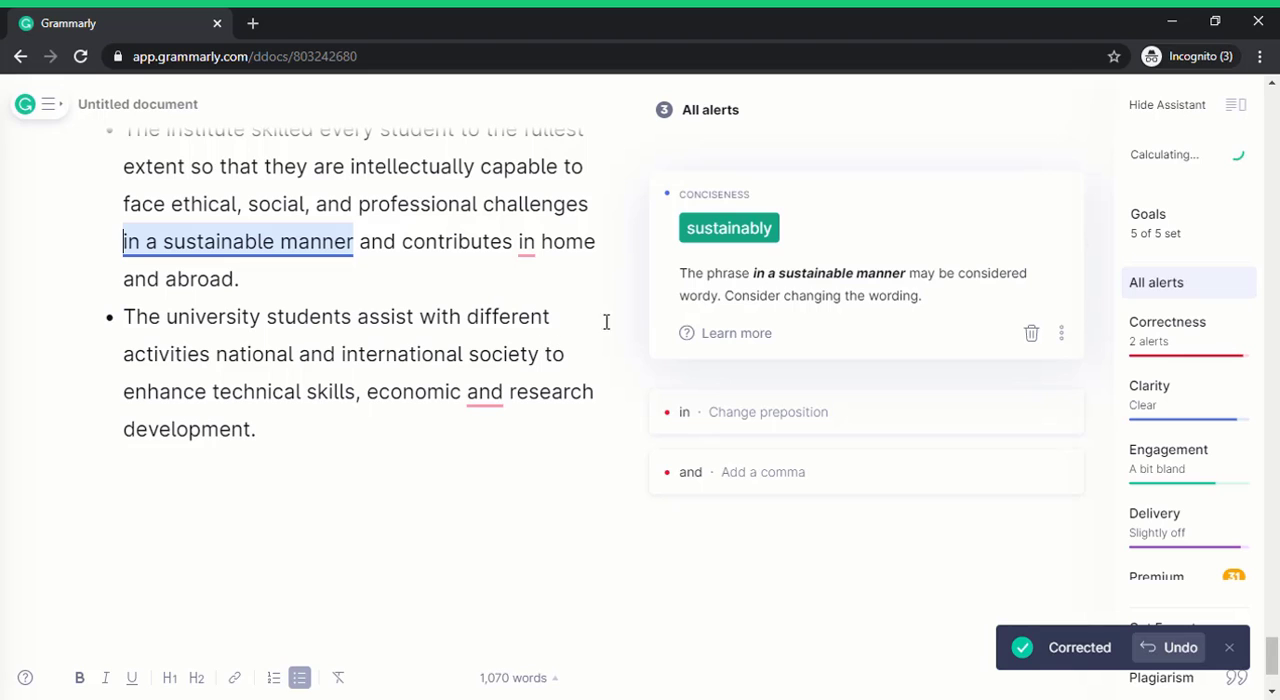
Accept the suggestions "sustainably", "contribute" and "at" in the Mission bullet about the institute's students.
{"action": "left_click", "coordinate": [765, 234]}
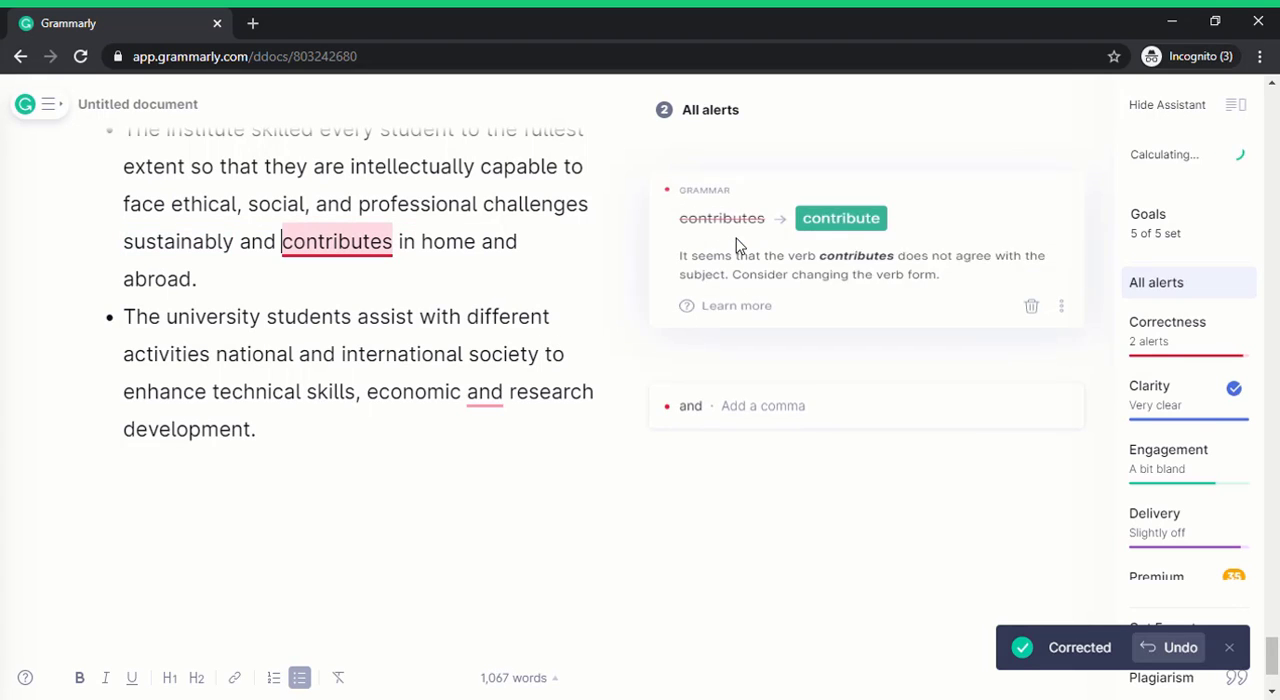
{"action": "left_click", "coordinate": [845, 232]}
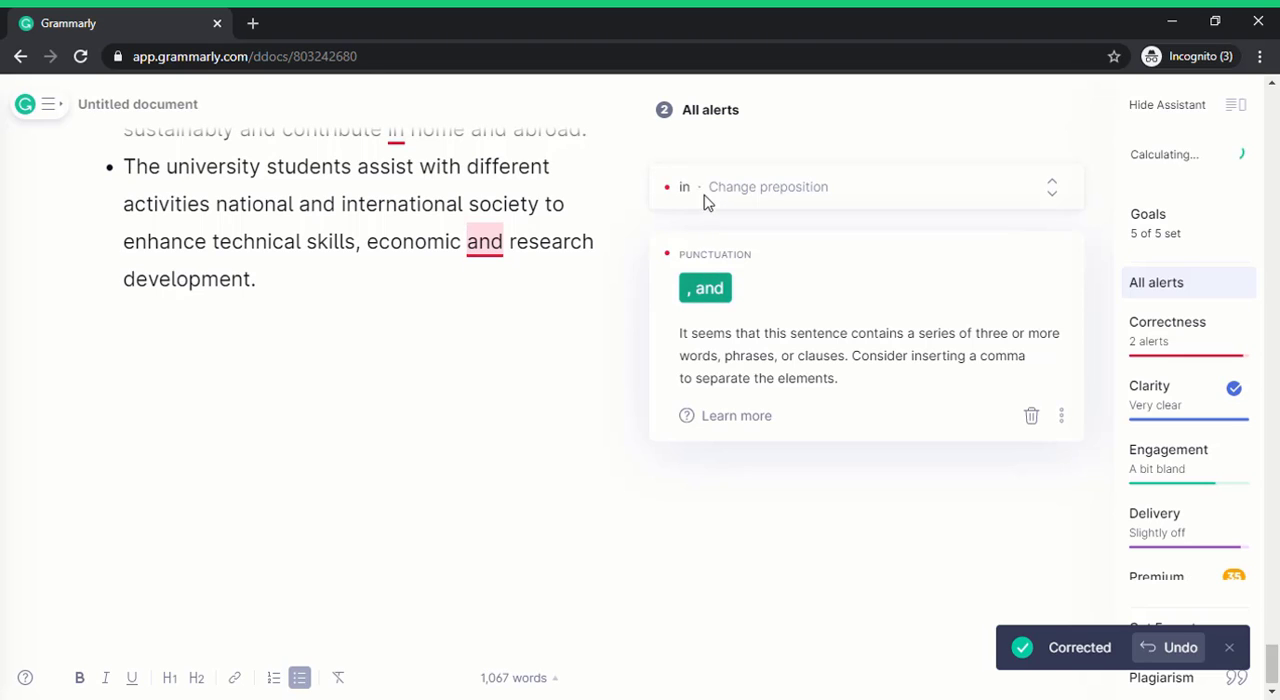
{"action": "left_click", "coordinate": [705, 200]}
{"action": "left_click", "coordinate": [737, 238]}
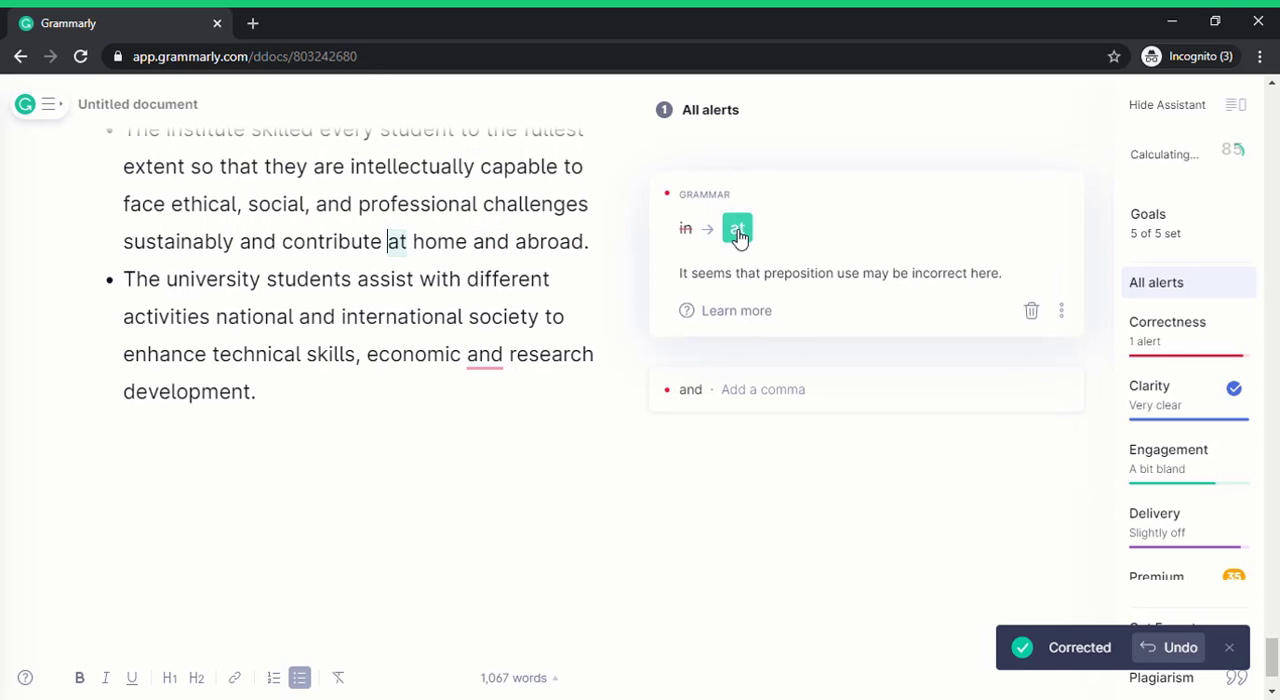
Accept the suggestions ", and" and "activities of" in the last Mission bullet.
{"action": "left_click", "coordinate": [720, 238]}
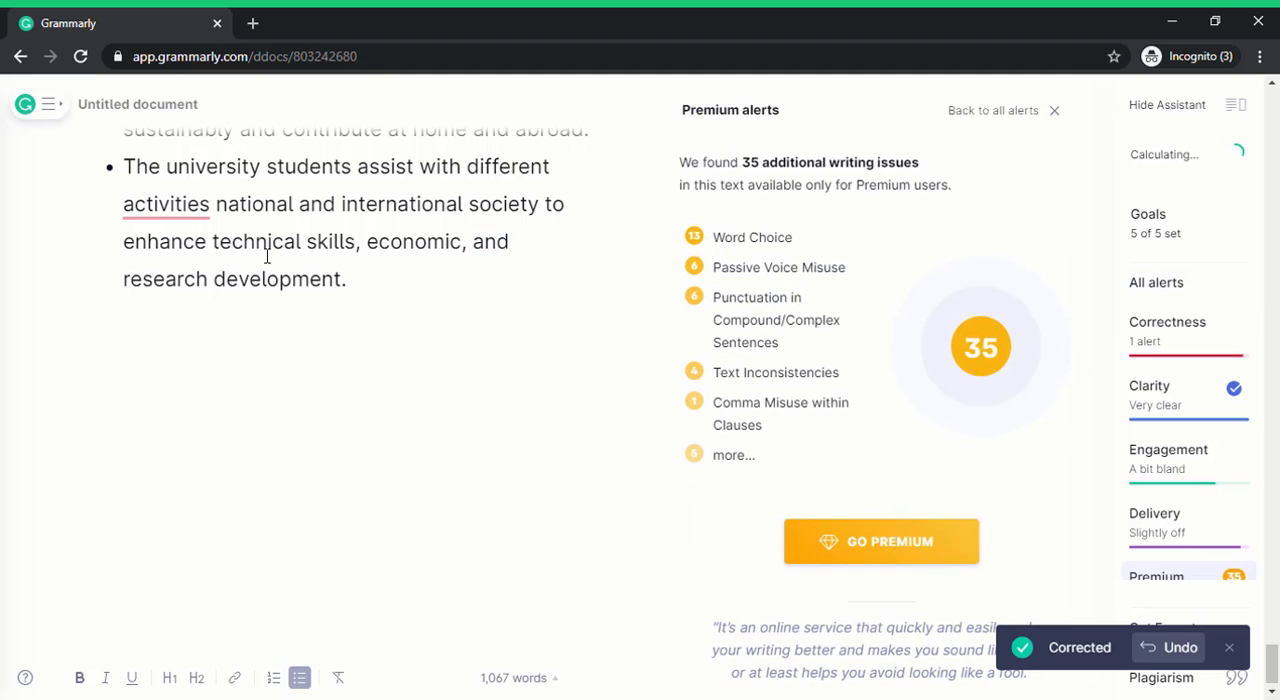
{"action": "left_click", "coordinate": [173, 210]}
{"action": "left_click", "coordinate": [760, 206]}
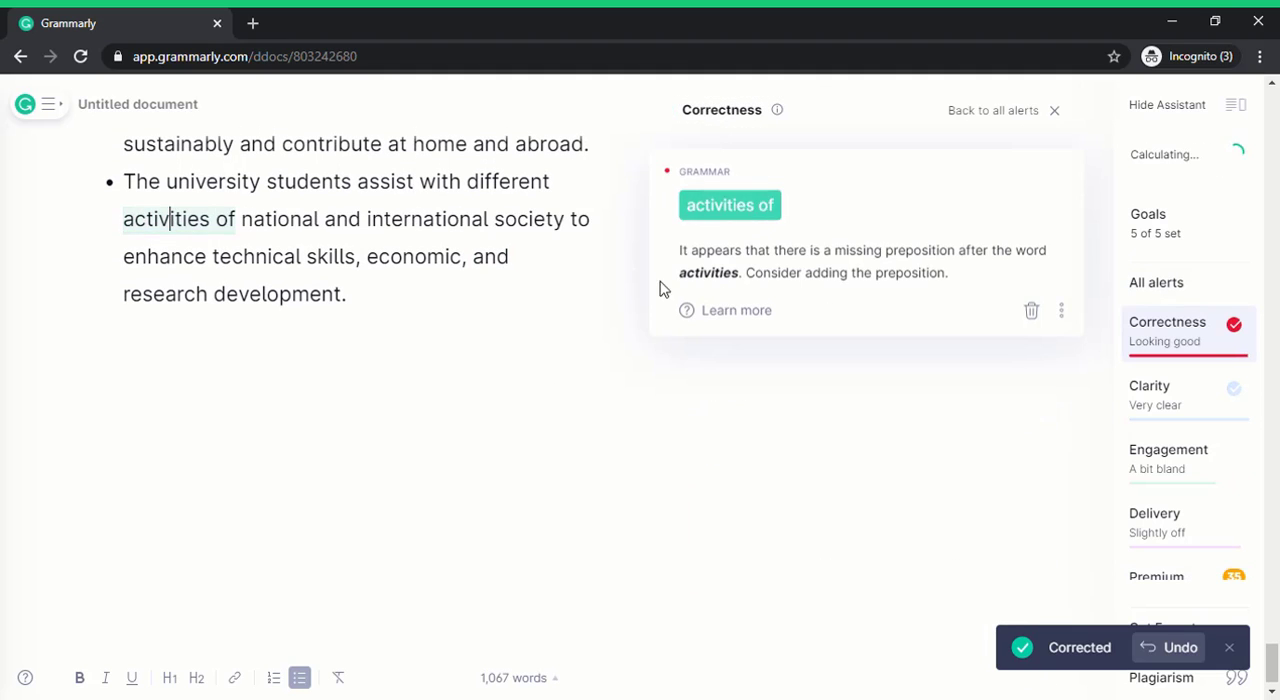
Delete the run of empty lines above the "How to Apply for Admission:" heading.
{"action": "scroll", "coordinate": [500, 353], "scroll_direction": "up", "scroll_amount": 15}
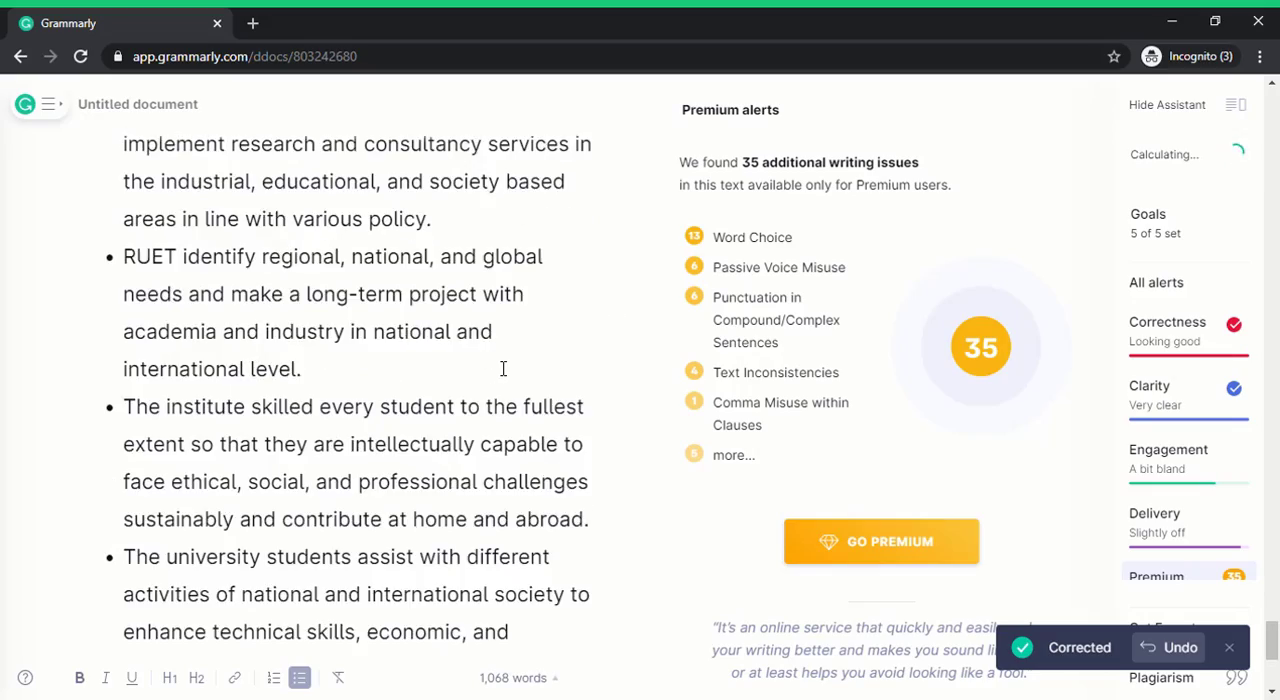
{"action": "scroll", "coordinate": [503, 369], "scroll_direction": "up", "scroll_amount": 15}
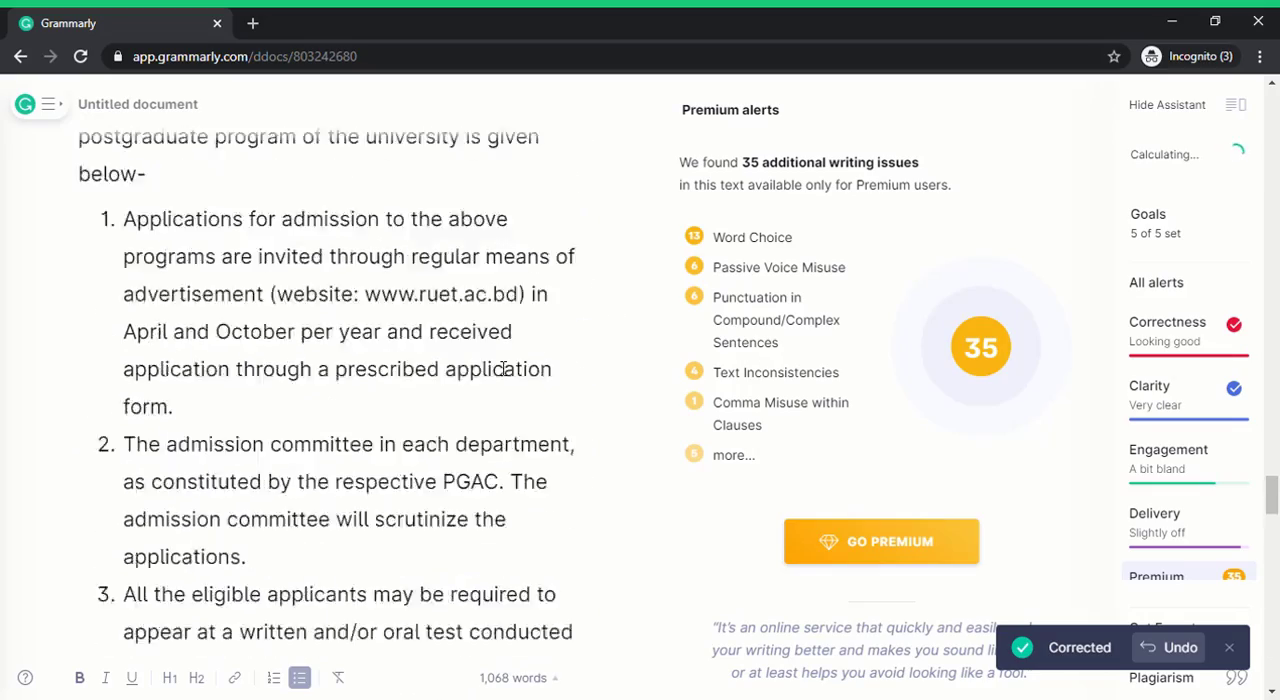
{"action": "scroll", "coordinate": [503, 369], "scroll_direction": "up", "scroll_amount": 5}
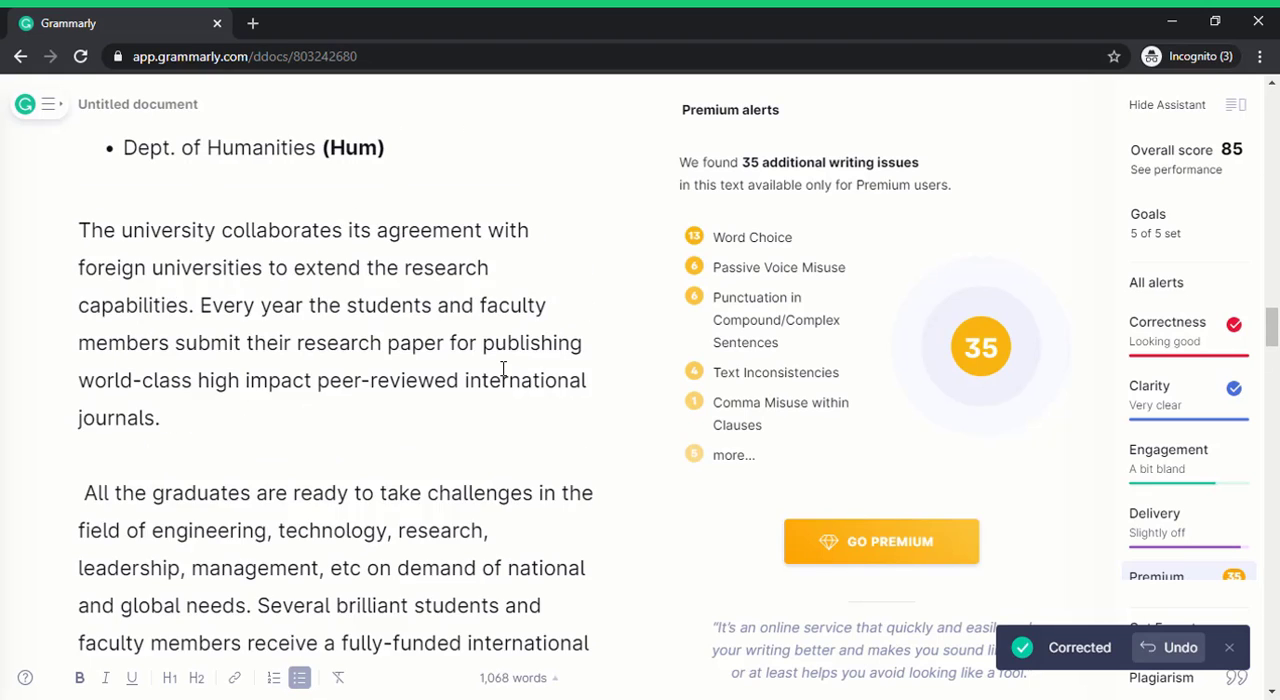
{"action": "scroll", "coordinate": [503, 375], "scroll_direction": "down", "scroll_amount": 7}
{"action": "scroll", "coordinate": [505, 380], "scroll_direction": "up", "scroll_amount": 1}
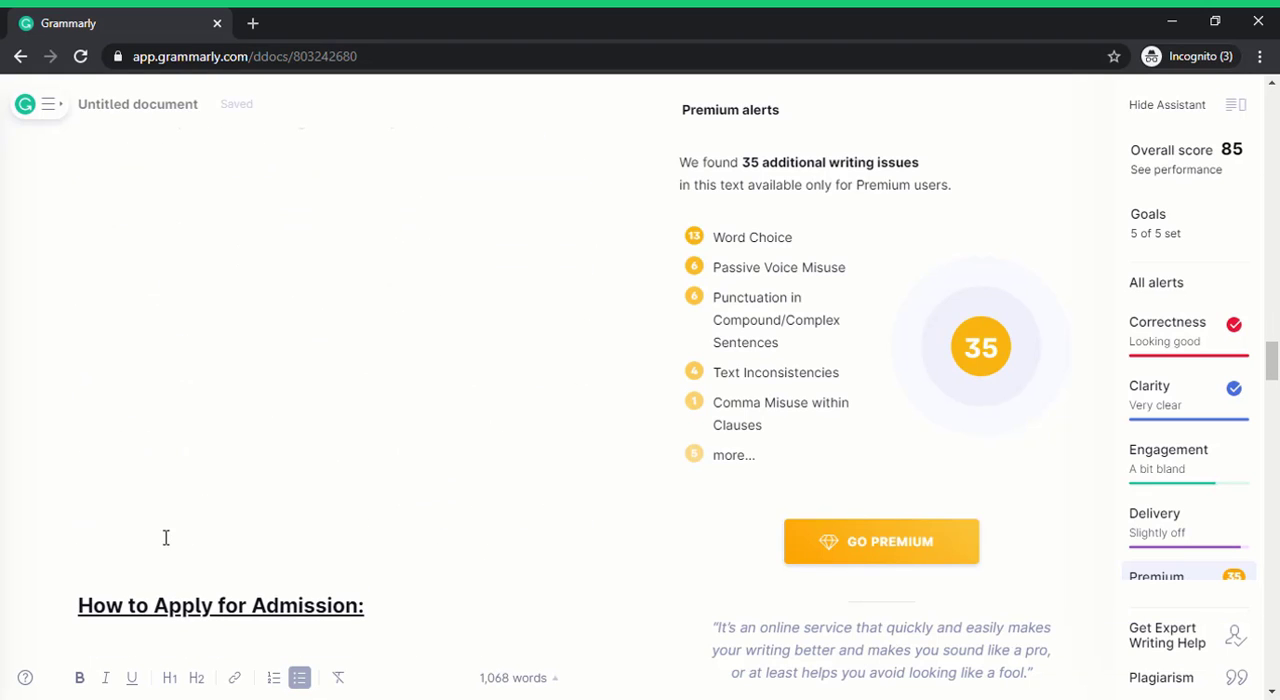
{"action": "left_click_drag", "start_coordinate": [166, 534], "coordinate": [146, 160]}
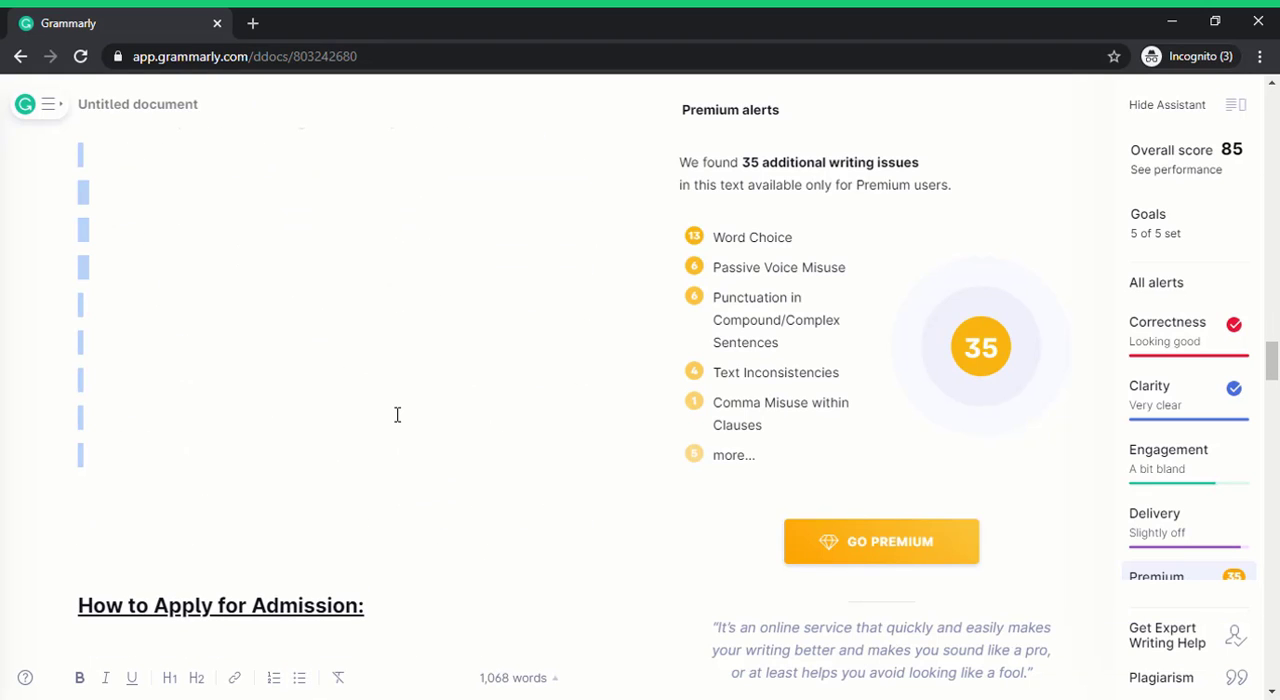
{"action": "key", "text": "BackSpace"}
{"action": "scroll", "coordinate": [460, 449], "scroll_direction": "up", "scroll_amount": 2}
{"action": "scroll", "coordinate": [467, 449], "scroll_direction": "down", "scroll_amount": 1}
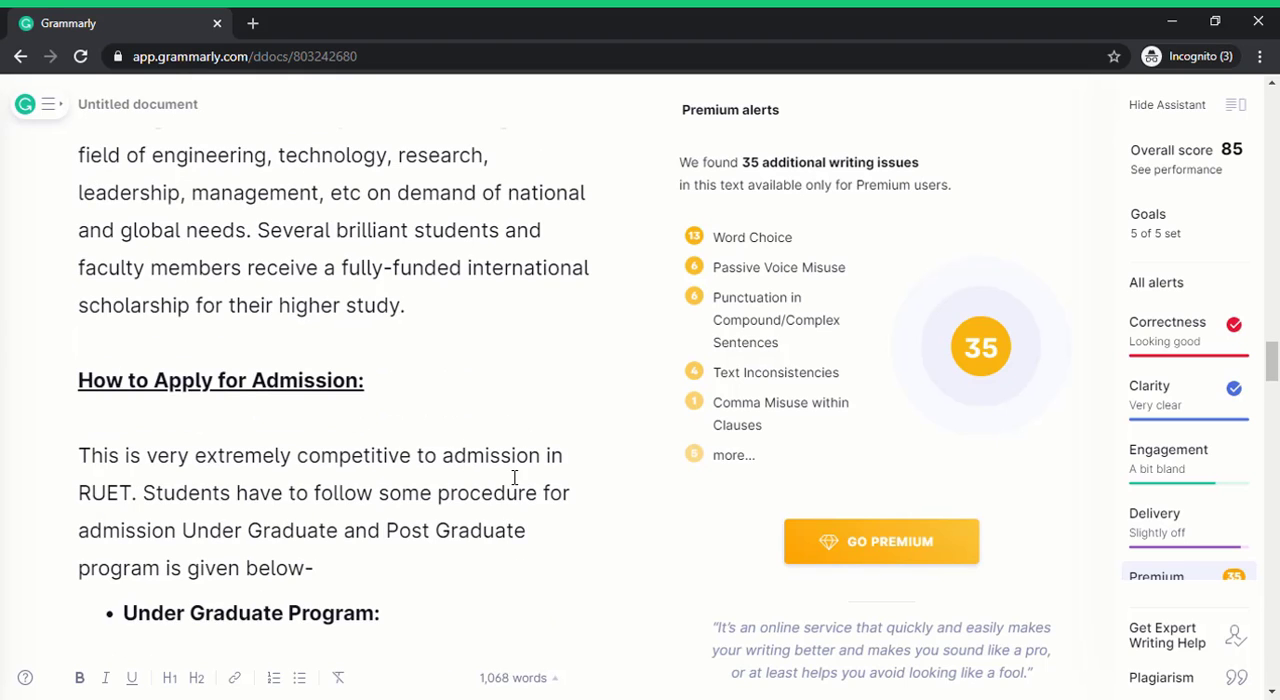
Delete the surplus empty lines between the Graduate Programs list and the "Faculty:" heading.
{"action": "scroll", "coordinate": [515, 478], "scroll_direction": "up", "scroll_amount": 1}
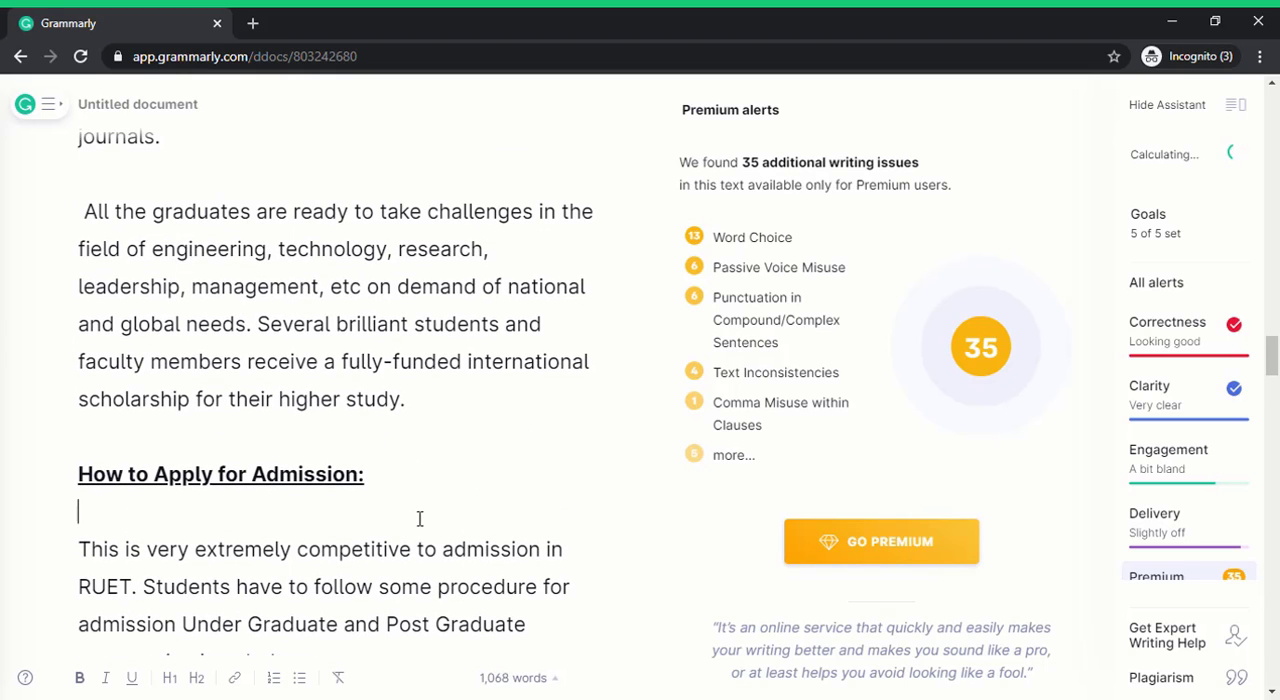
{"action": "scroll", "coordinate": [420, 518], "scroll_direction": "up", "scroll_amount": 14}
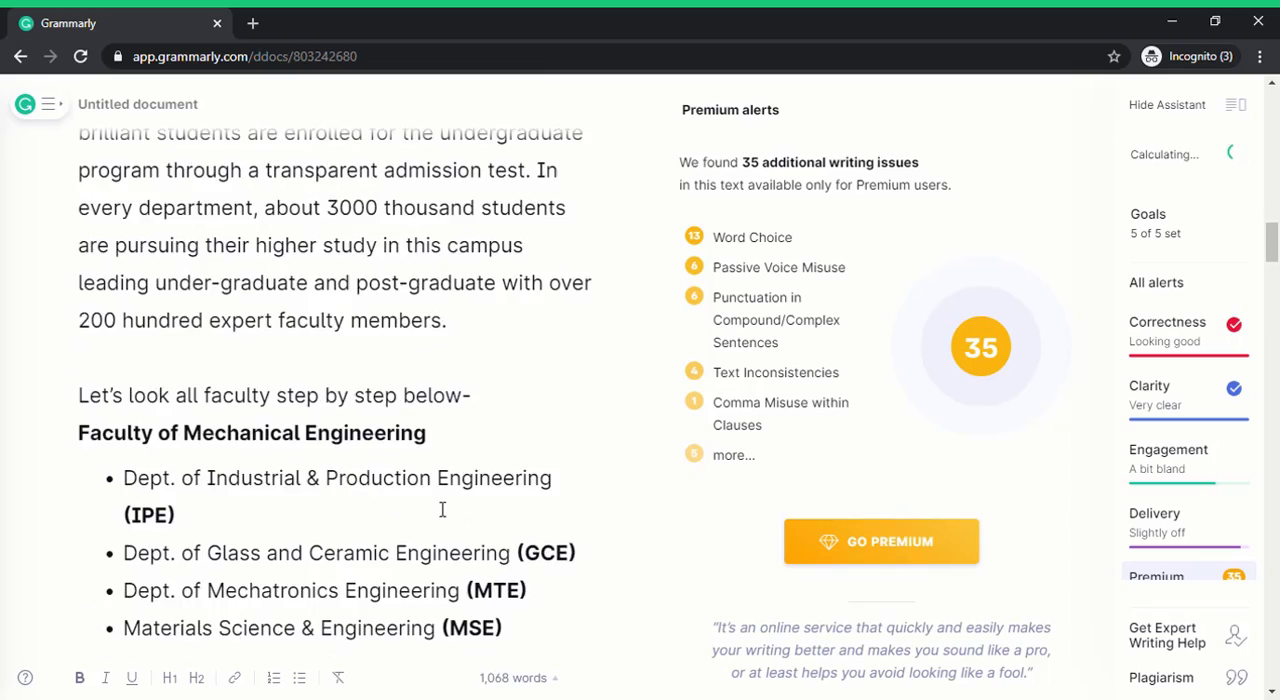
{"action": "scroll", "coordinate": [442, 510], "scroll_direction": "up", "scroll_amount": 10}
{"action": "scroll", "coordinate": [449, 515], "scroll_direction": "down", "scroll_amount": 3}
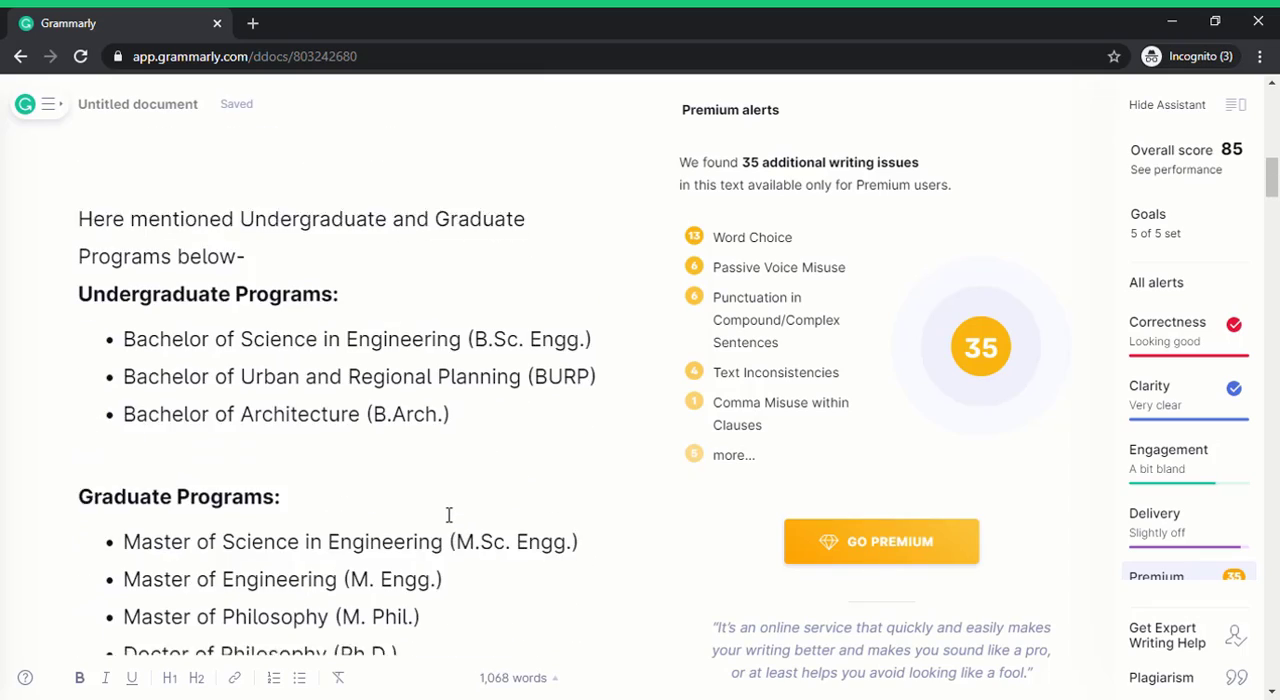
{"action": "scroll", "coordinate": [449, 515], "scroll_direction": "down", "scroll_amount": 5}
{"action": "left_click_drag", "start_coordinate": [210, 487], "coordinate": [169, 282]}
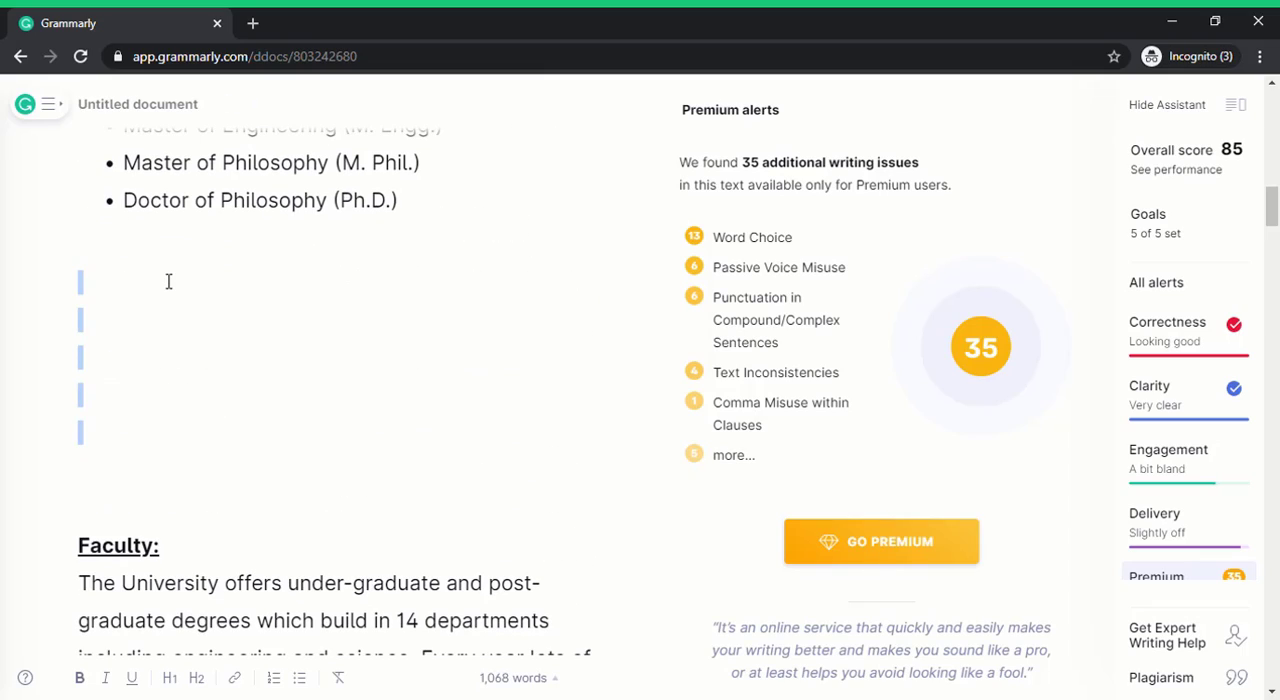
{"action": "key", "text": "BackSpace"}
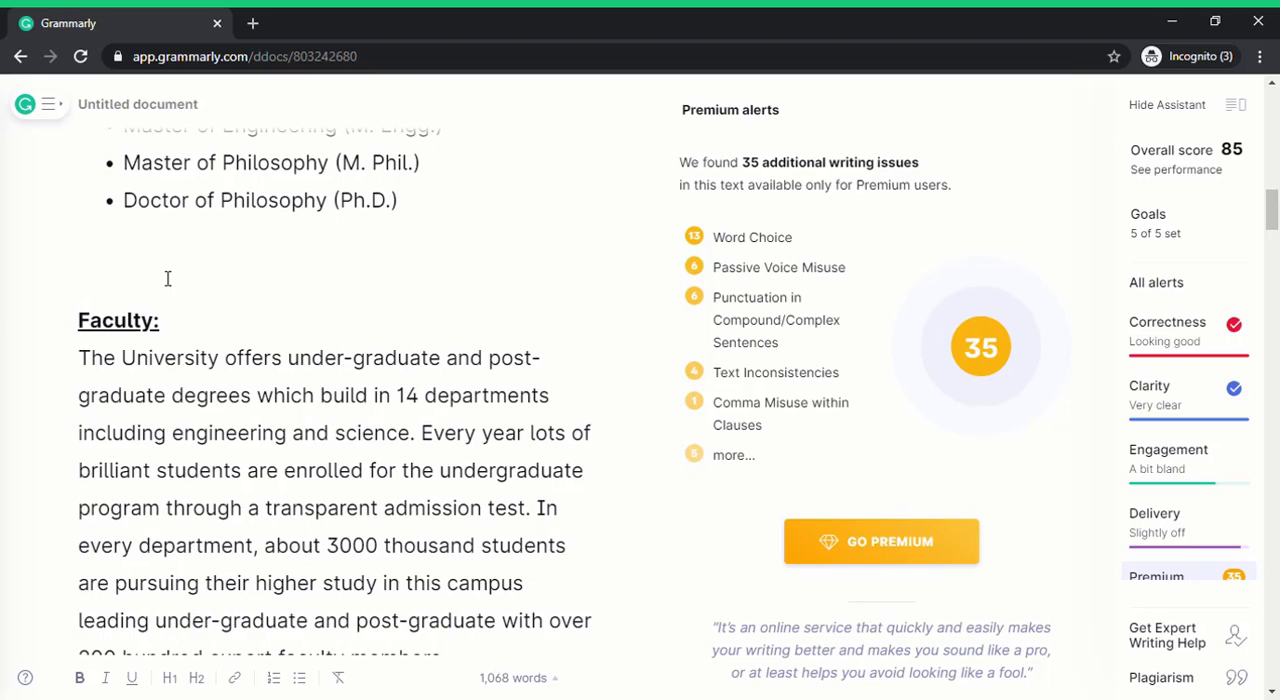
{"action": "key", "text": "BackSpace"}
Delete the extra empty line between the website line and the "Academic Programs Offered:" heading.
{"action": "scroll", "coordinate": [437, 480], "scroll_direction": "up", "scroll_amount": 10}
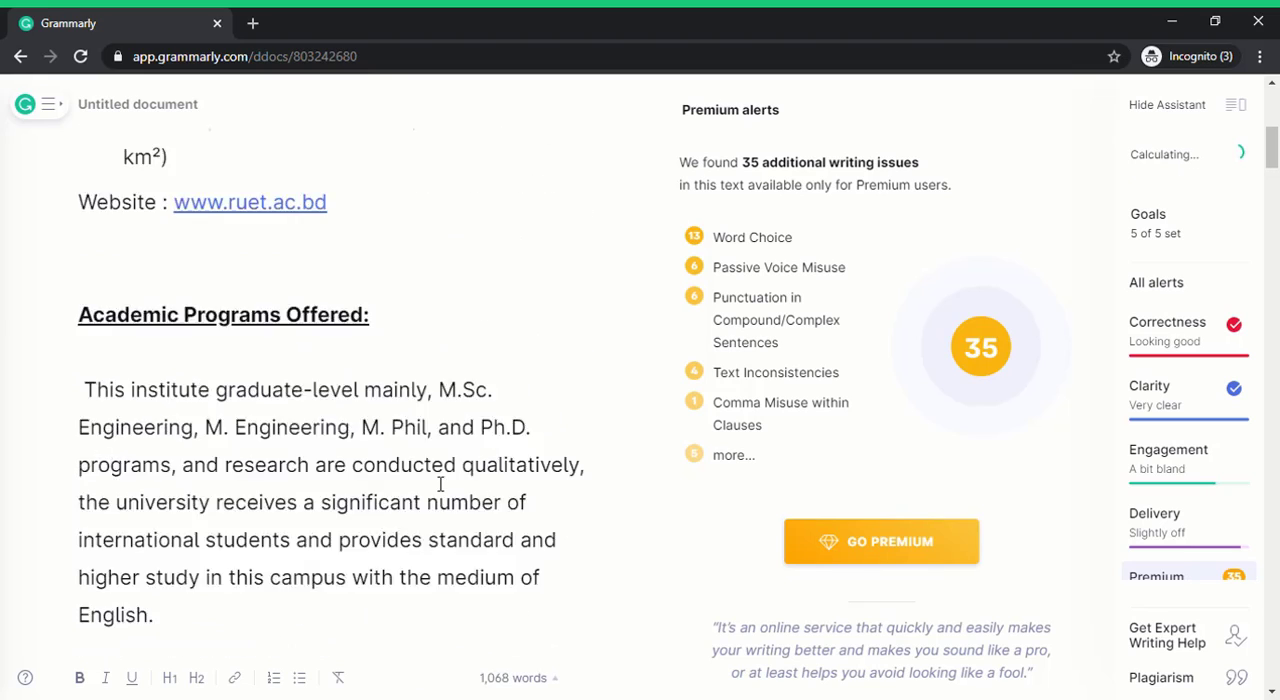
{"action": "scroll", "coordinate": [440, 484], "scroll_direction": "up", "scroll_amount": 6}
{"action": "scroll", "coordinate": [440, 484], "scroll_direction": "down", "scroll_amount": 5}
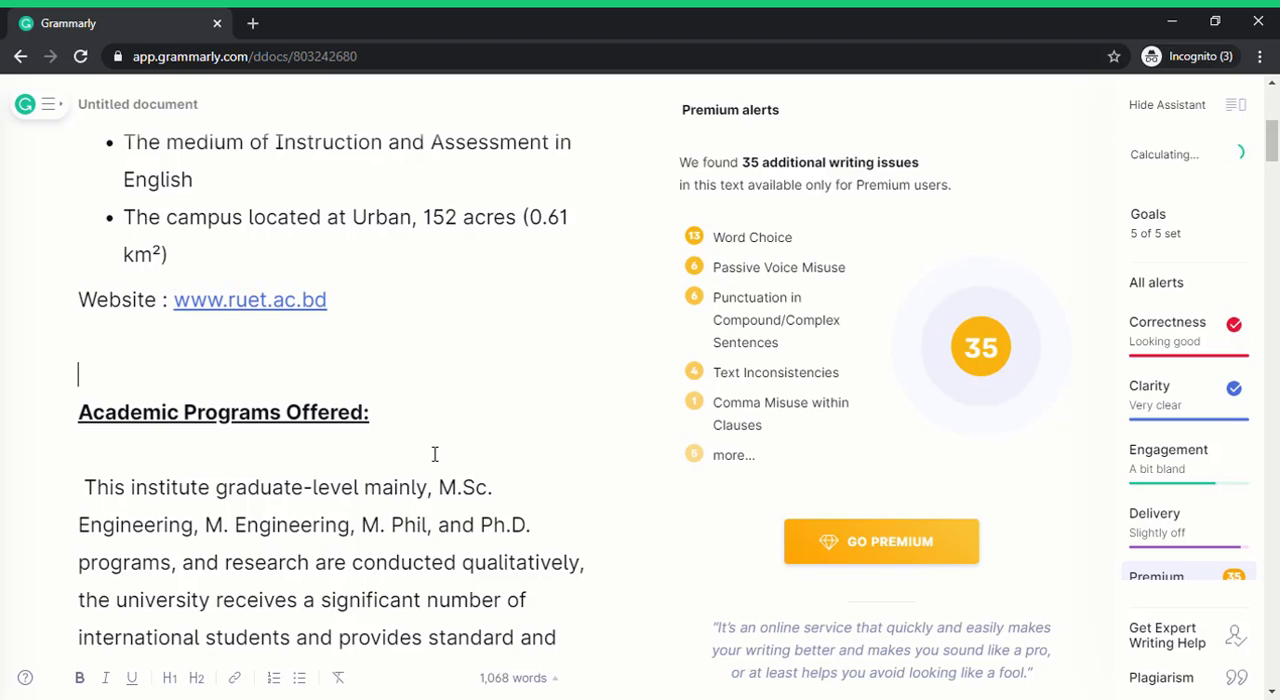
{"action": "scroll", "coordinate": [437, 454], "scroll_direction": "up", "scroll_amount": 1}
{"action": "key", "text": "Delete"}
{"action": "scroll", "coordinate": [477, 458], "scroll_direction": "up", "scroll_amount": 4}
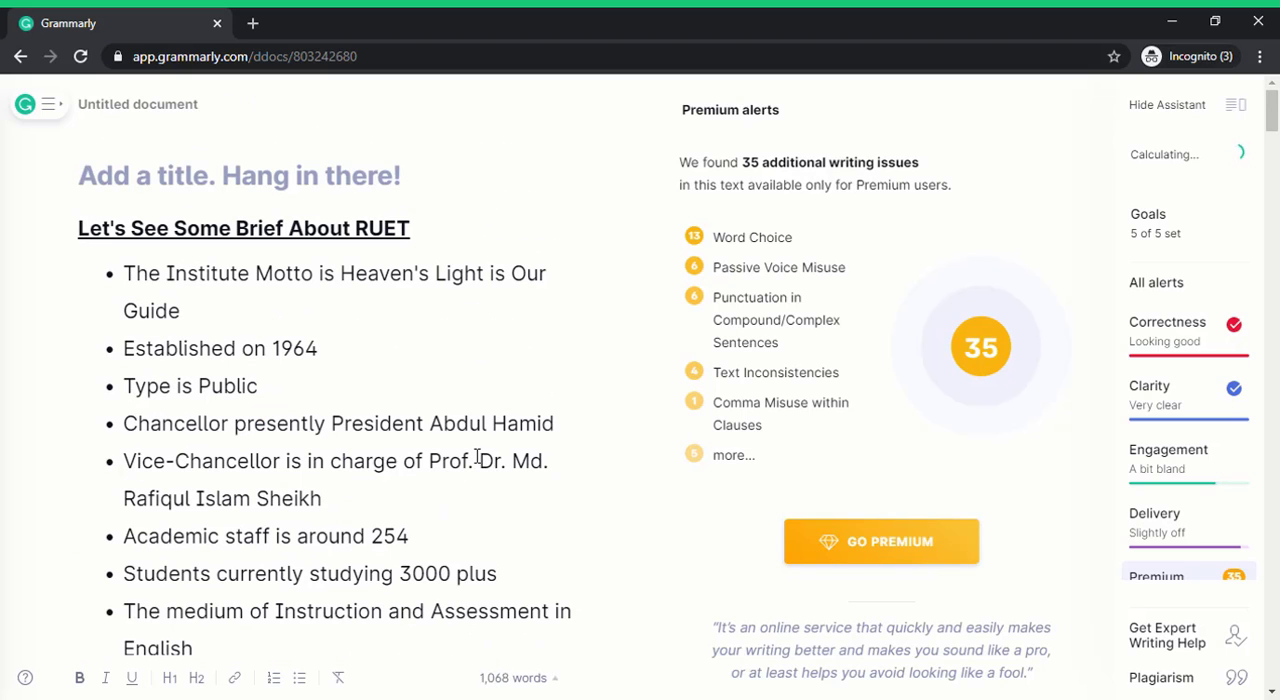
Review the corrected article's text and spacing from the opening RUET facts through the Under Graduate Program section.
{"action": "left_click", "coordinate": [482, 353]}
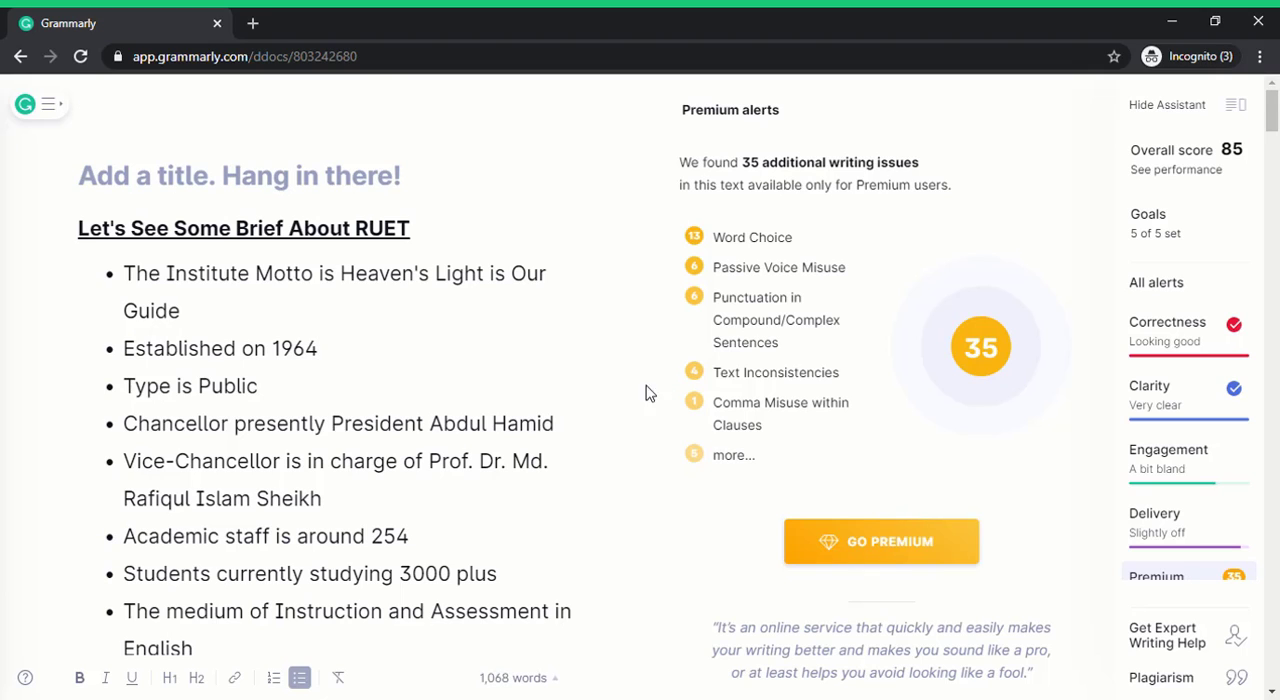
{"action": "scroll", "coordinate": [618, 392], "scroll_direction": "down", "scroll_amount": 1}
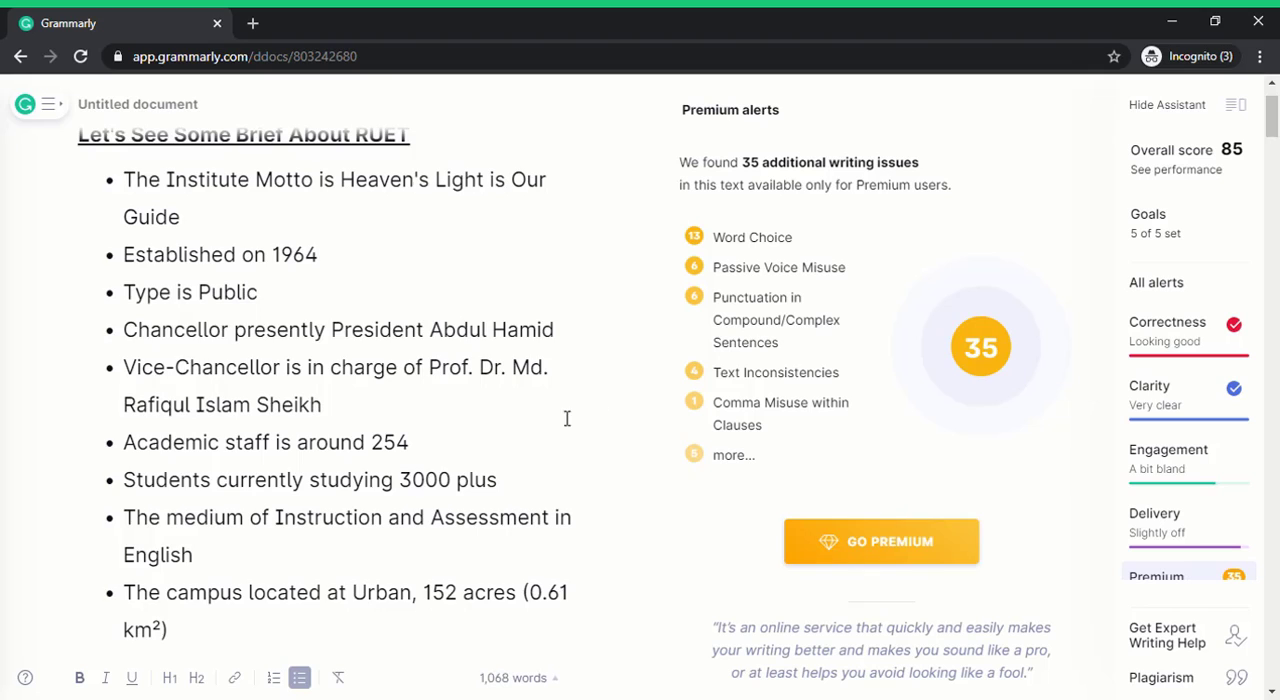
{"action": "scroll", "coordinate": [520, 419], "scroll_direction": "down", "scroll_amount": 2}
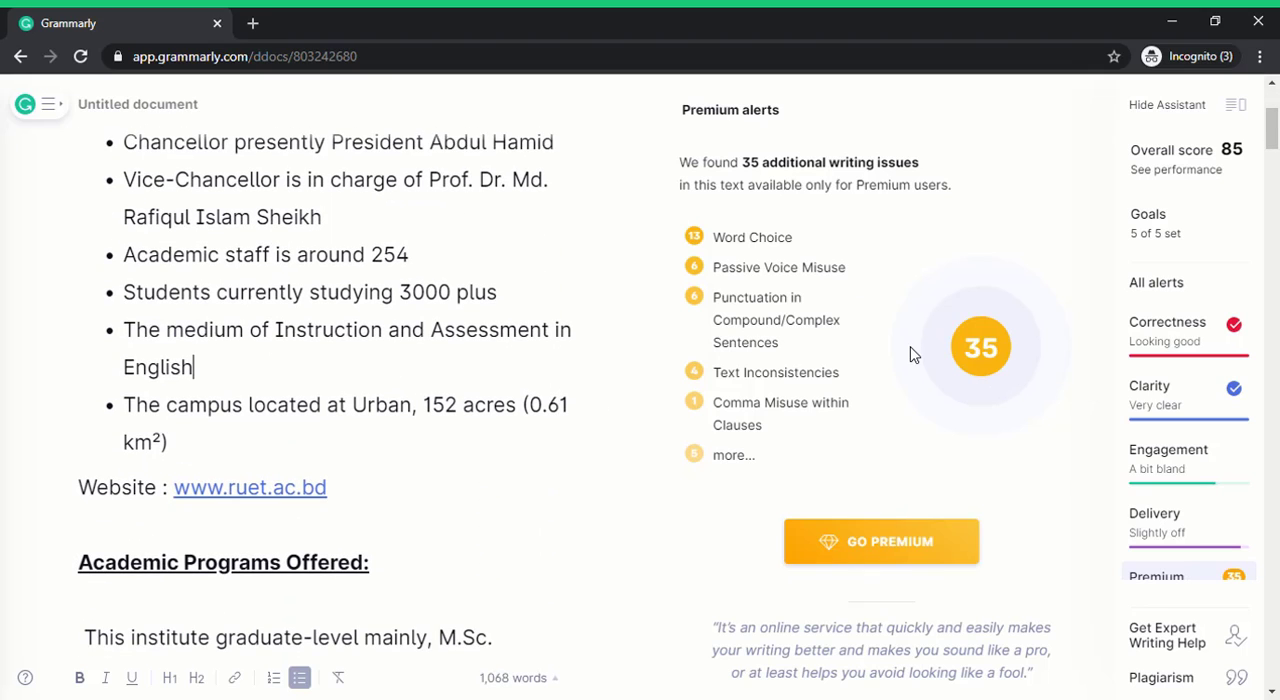
{"action": "left_click", "coordinate": [410, 238]}
{"action": "scroll", "coordinate": [514, 400], "scroll_direction": "up", "scroll_amount": 3}
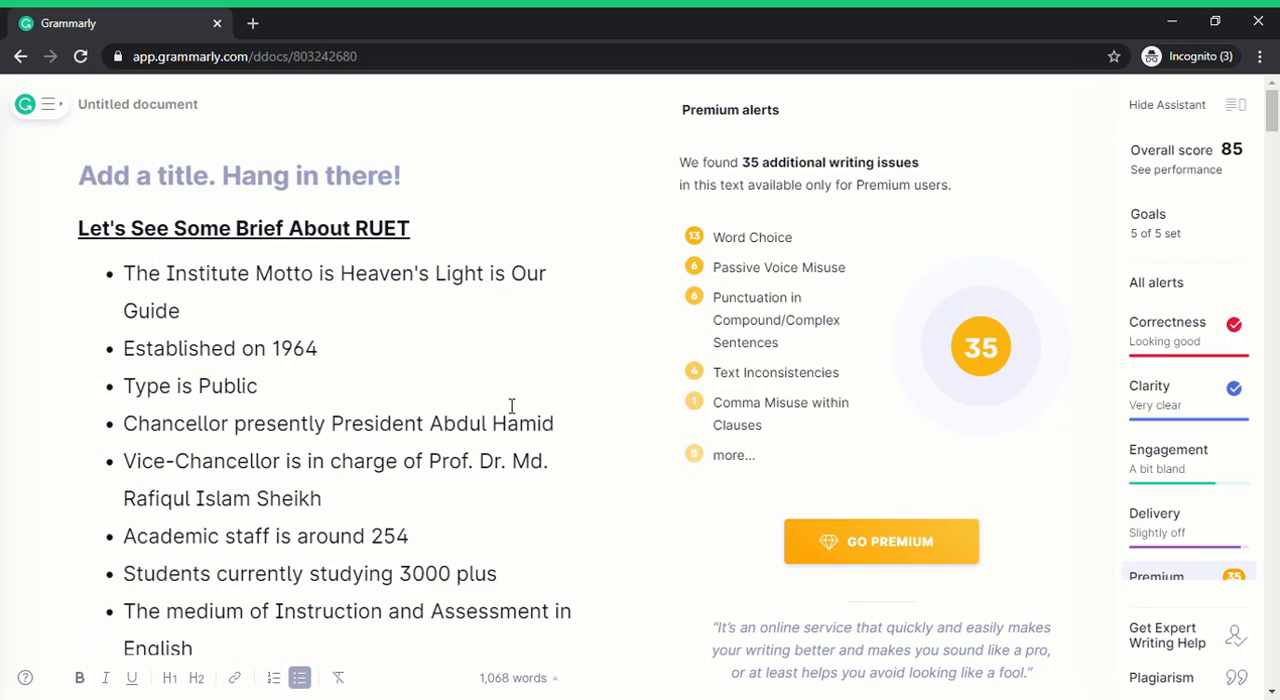
{"action": "scroll", "coordinate": [514, 408], "scroll_direction": "down", "scroll_amount": 10}
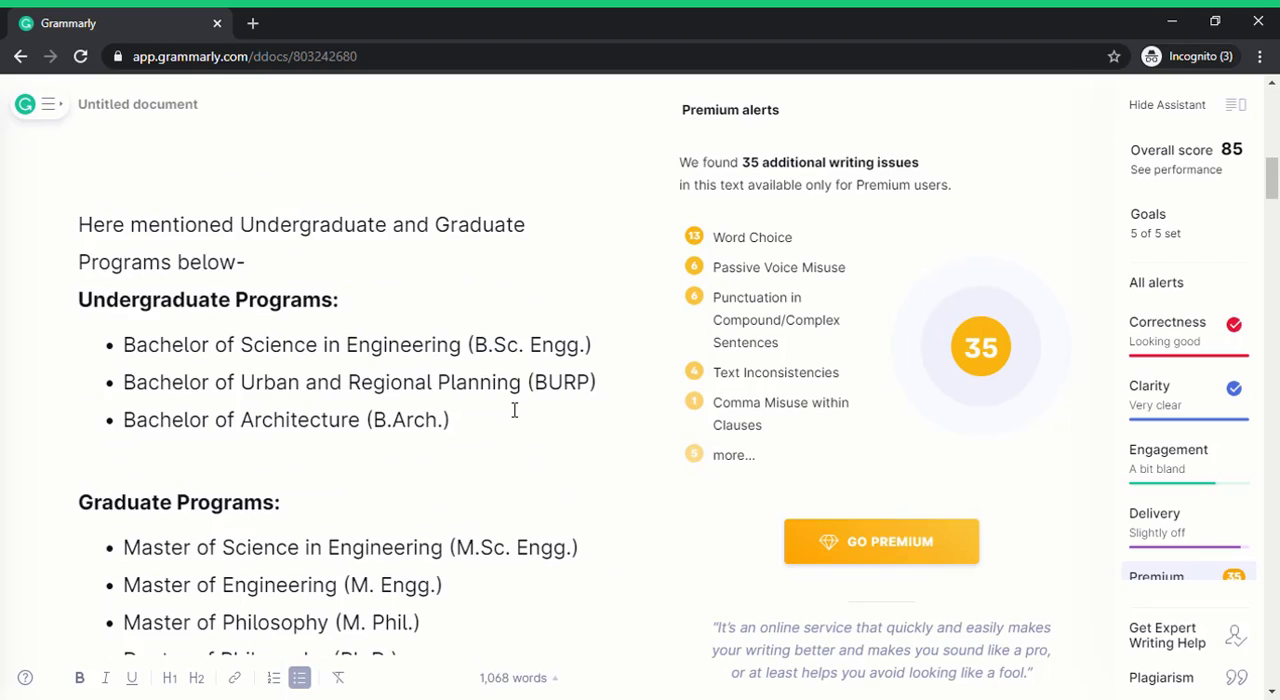
{"action": "scroll", "coordinate": [514, 410], "scroll_direction": "down", "scroll_amount": 10}
{"action": "scroll", "coordinate": [514, 410], "scroll_direction": "up", "scroll_amount": 2}
{"action": "scroll", "coordinate": [512, 415], "scroll_direction": "down", "scroll_amount": 3}
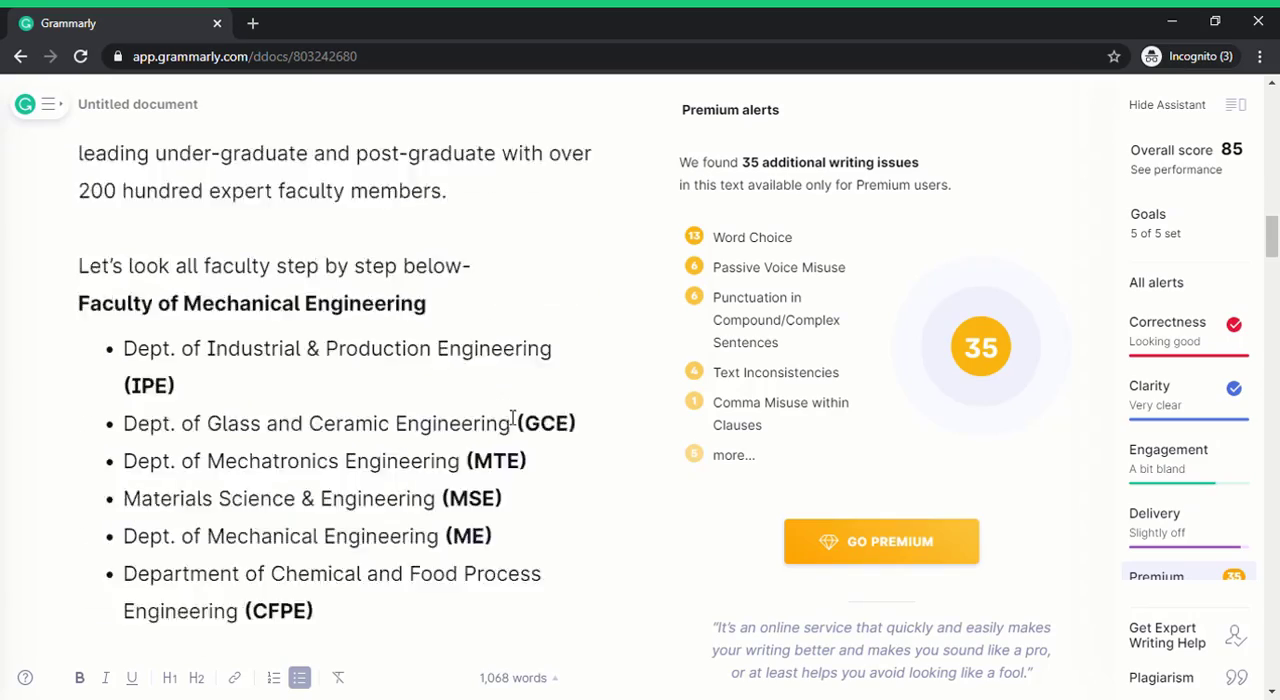
{"action": "scroll", "coordinate": [514, 422], "scroll_direction": "down", "scroll_amount": 11}
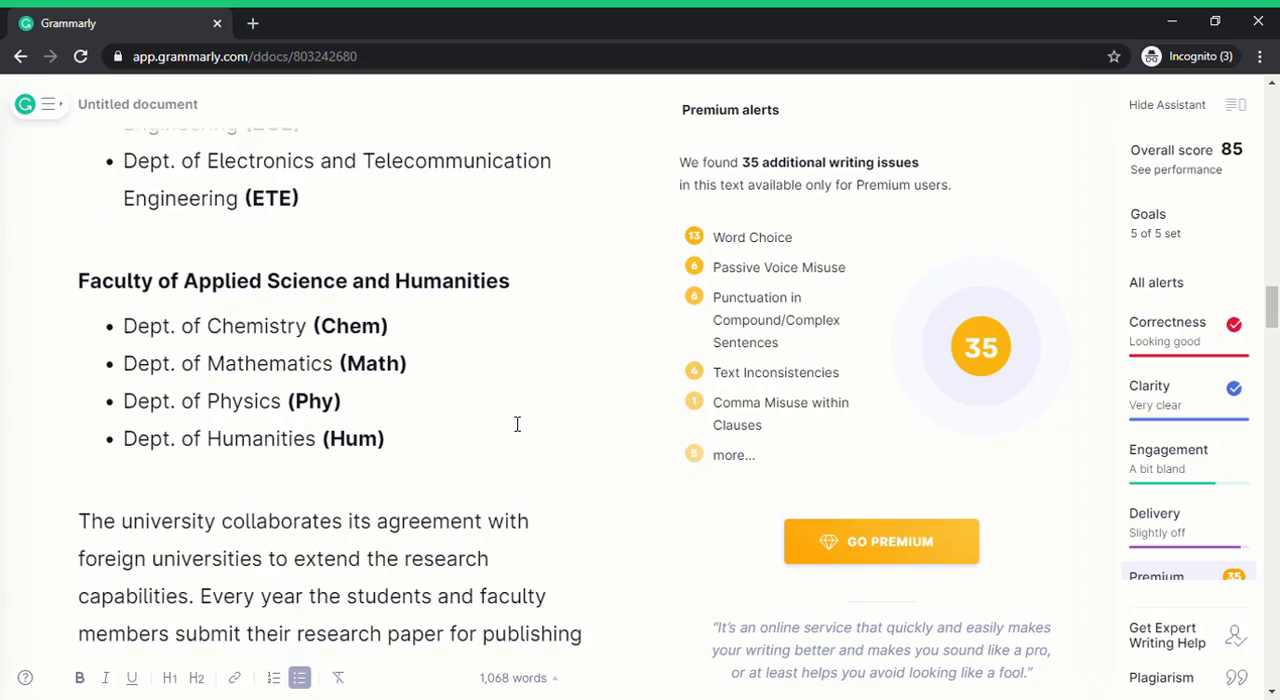
{"action": "scroll", "coordinate": [517, 424], "scroll_direction": "down", "scroll_amount": 8}
{"action": "scroll", "coordinate": [517, 424], "scroll_direction": "down", "scroll_amount": 4}
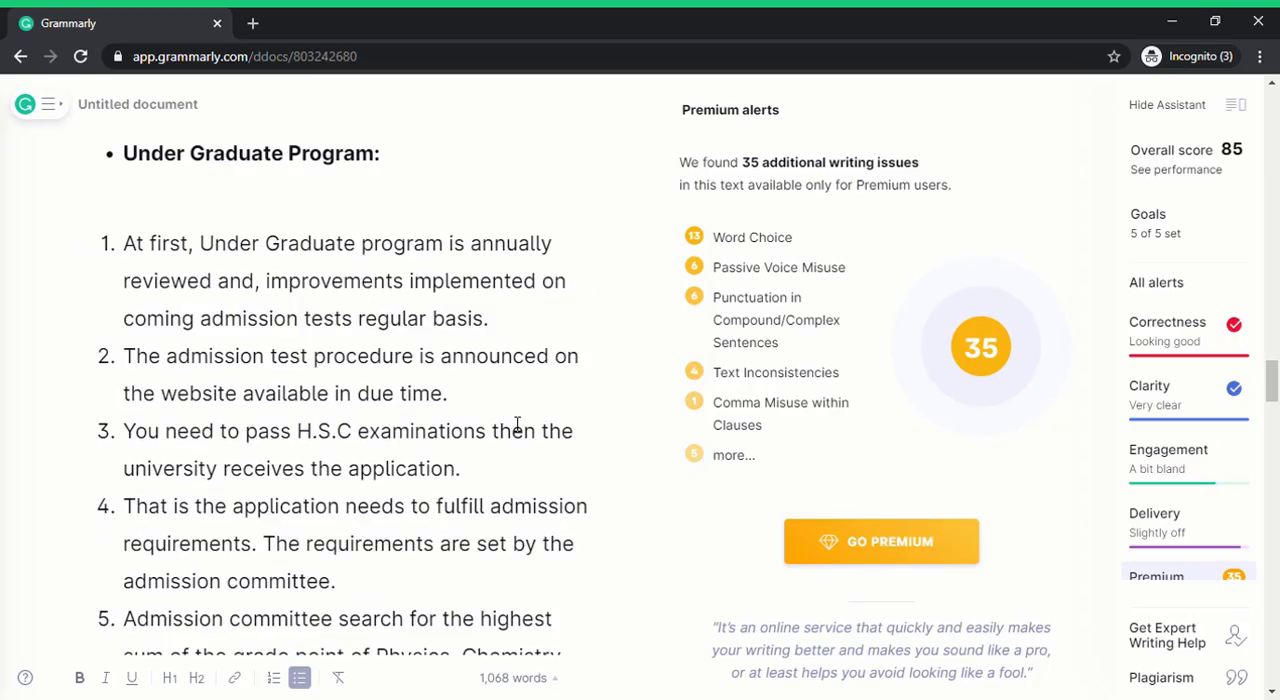
{"action": "scroll", "coordinate": [518, 423], "scroll_direction": "up", "scroll_amount": 2}
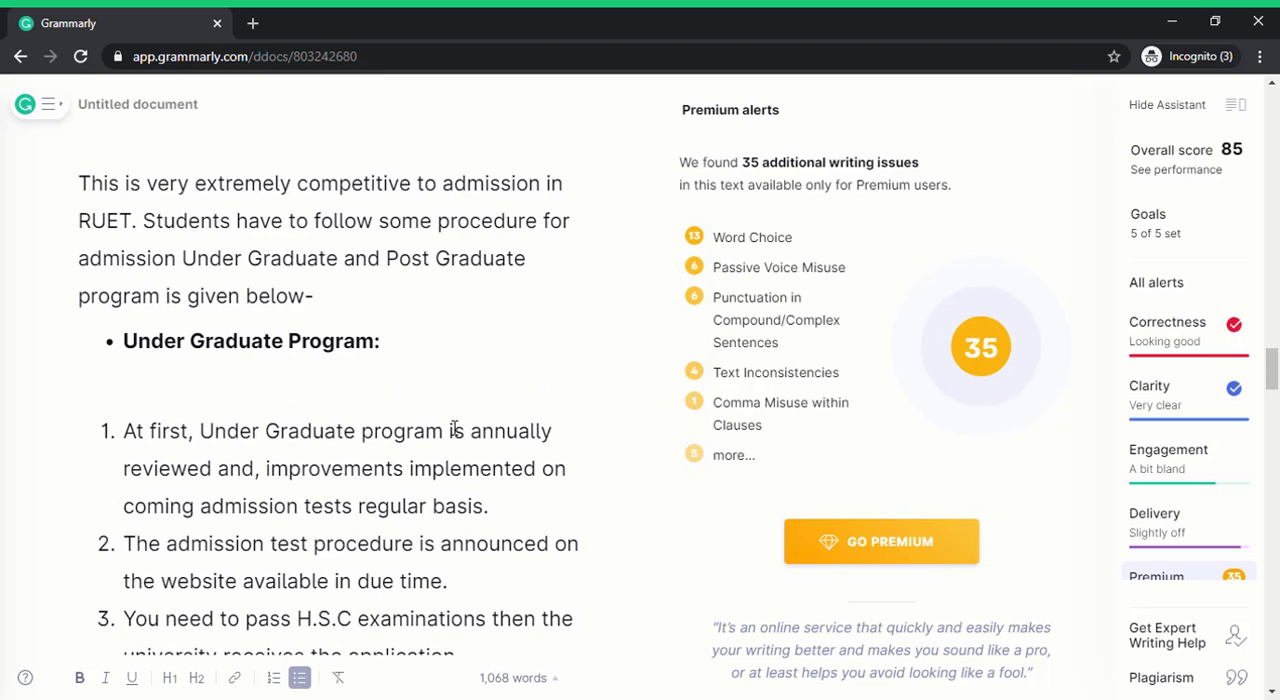
{"action": "left_click", "coordinate": [397, 420]}
{"action": "left_click", "coordinate": [395, 402]}
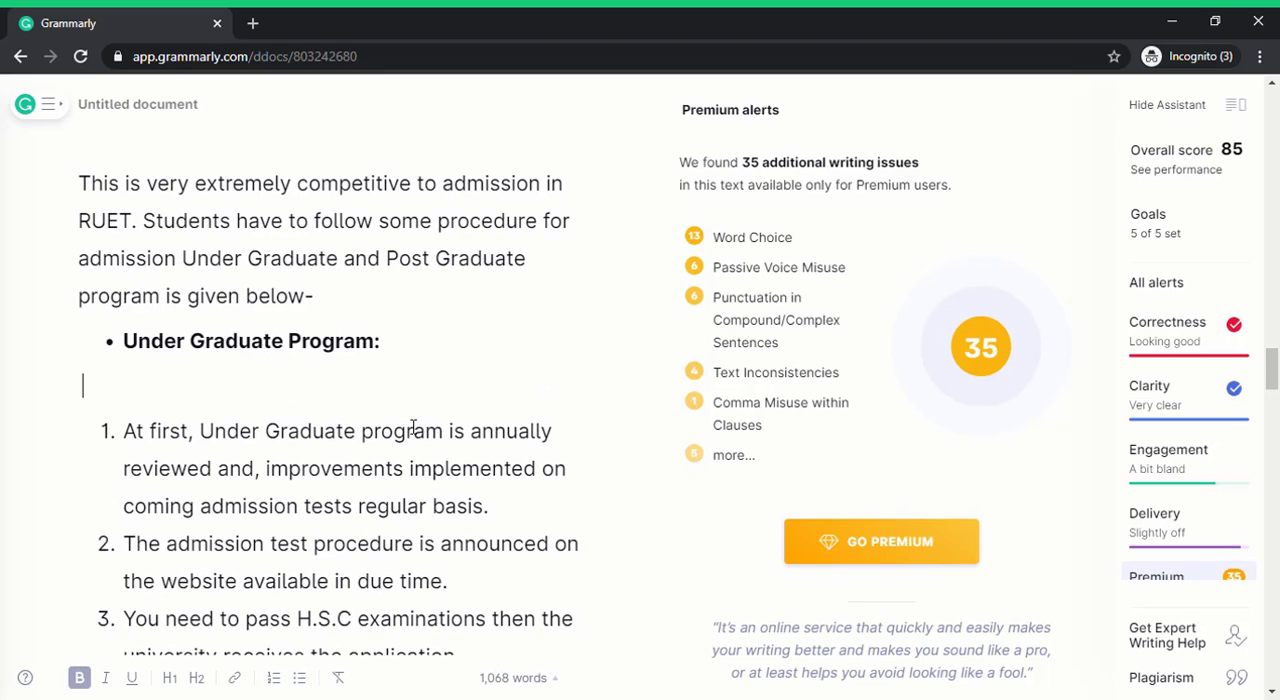
Delete the surplus empty lines between list item 10 and the "Postgraduate Program" bullet.
{"action": "scroll", "coordinate": [413, 427], "scroll_direction": "down", "scroll_amount": 10}
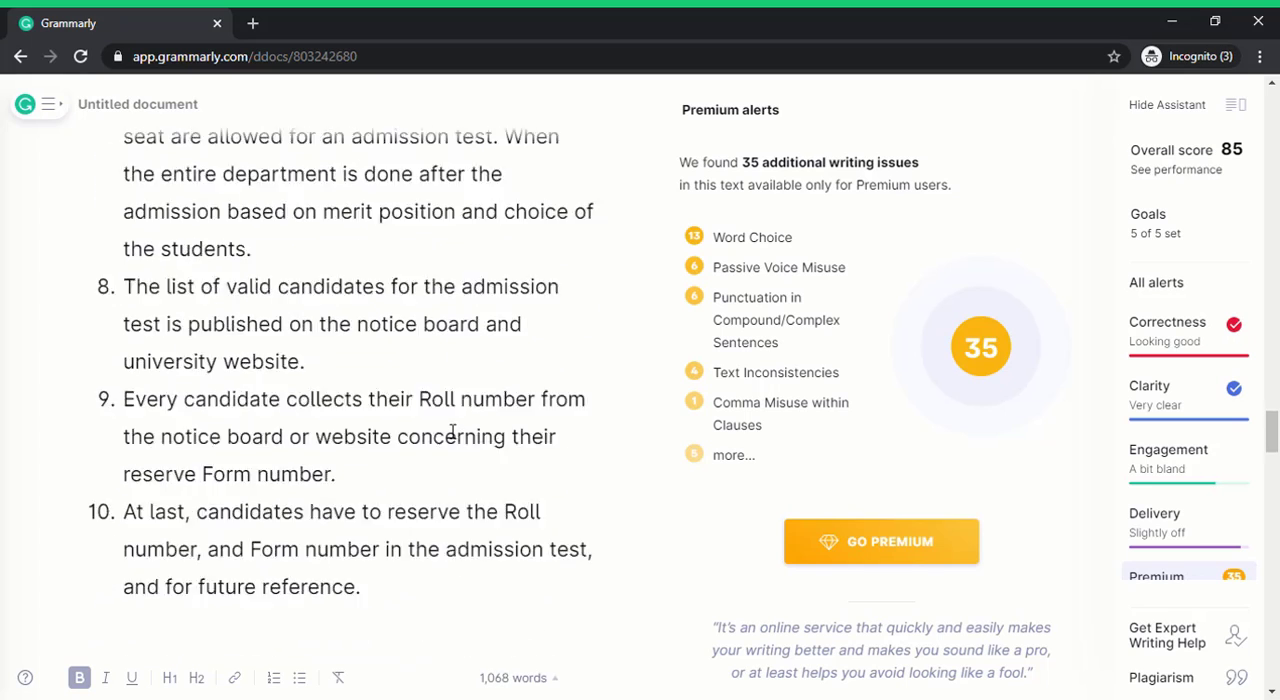
{"action": "scroll", "coordinate": [452, 430], "scroll_direction": "down", "scroll_amount": 5}
{"action": "left_click", "coordinate": [381, 390]}
{"action": "left_click", "coordinate": [381, 335]}
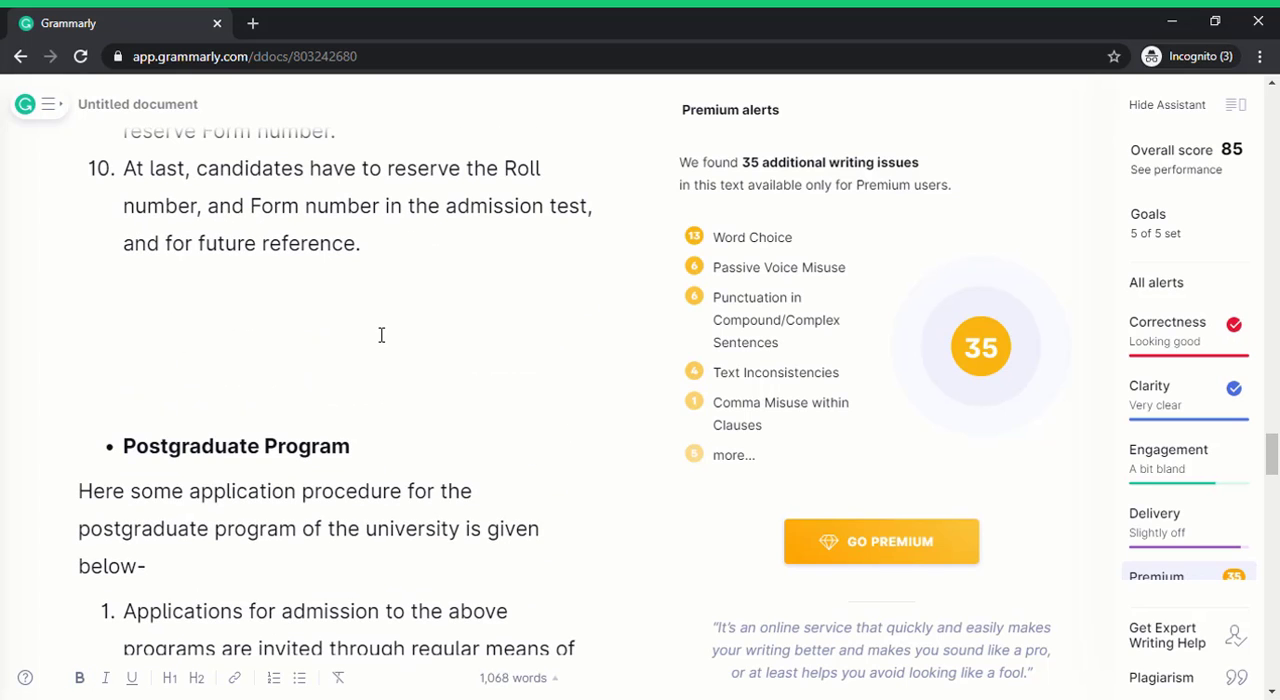
{"action": "key", "text": "Delete"}
{"action": "key", "text": "Delete"}
{"action": "key", "text": "Delete"}
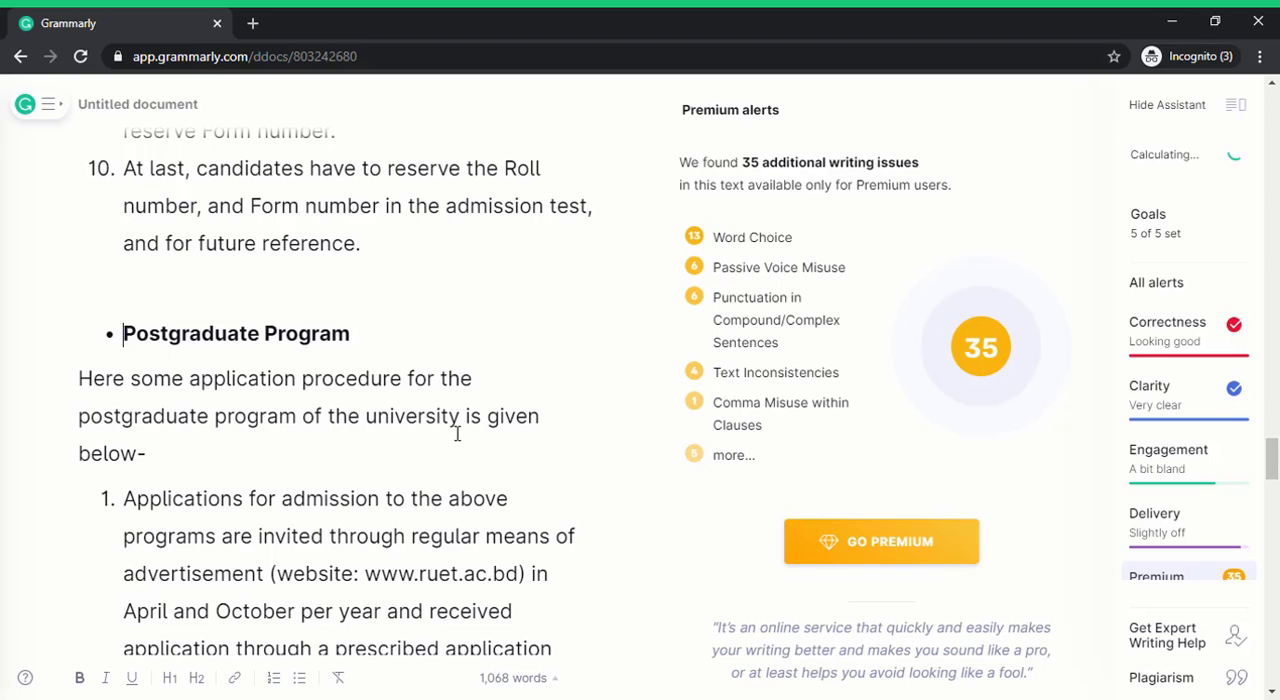
Capitalize the first letter of the "facilities:" line so it reads "Facilities:".
{"action": "scroll", "coordinate": [457, 433], "scroll_direction": "down", "scroll_amount": 8}
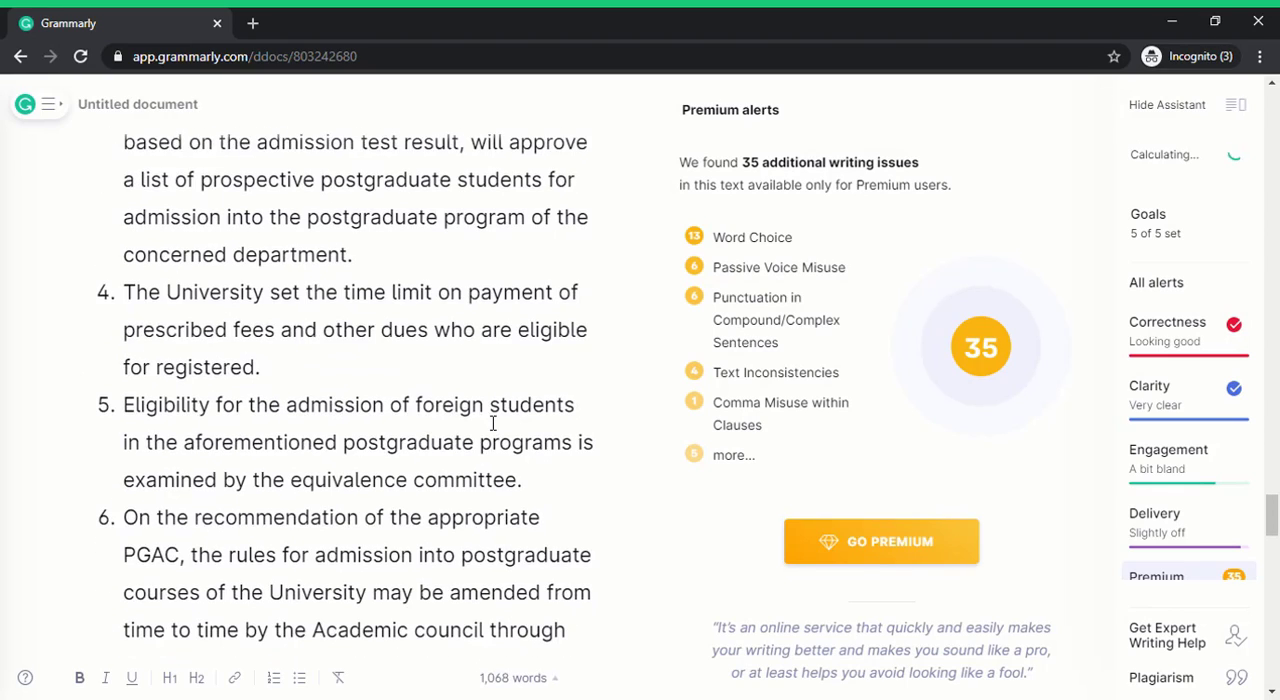
{"action": "scroll", "coordinate": [493, 423], "scroll_direction": "down", "scroll_amount": 3}
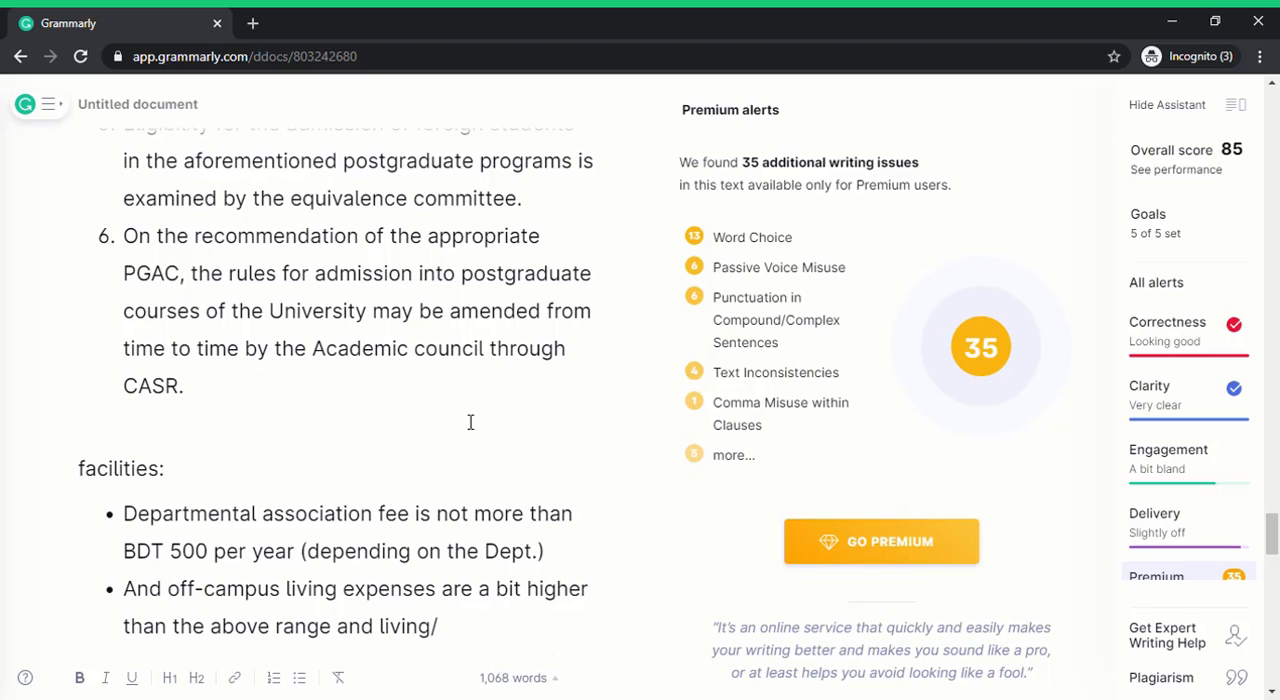
{"action": "scroll", "coordinate": [470, 422], "scroll_direction": "down", "scroll_amount": 5}
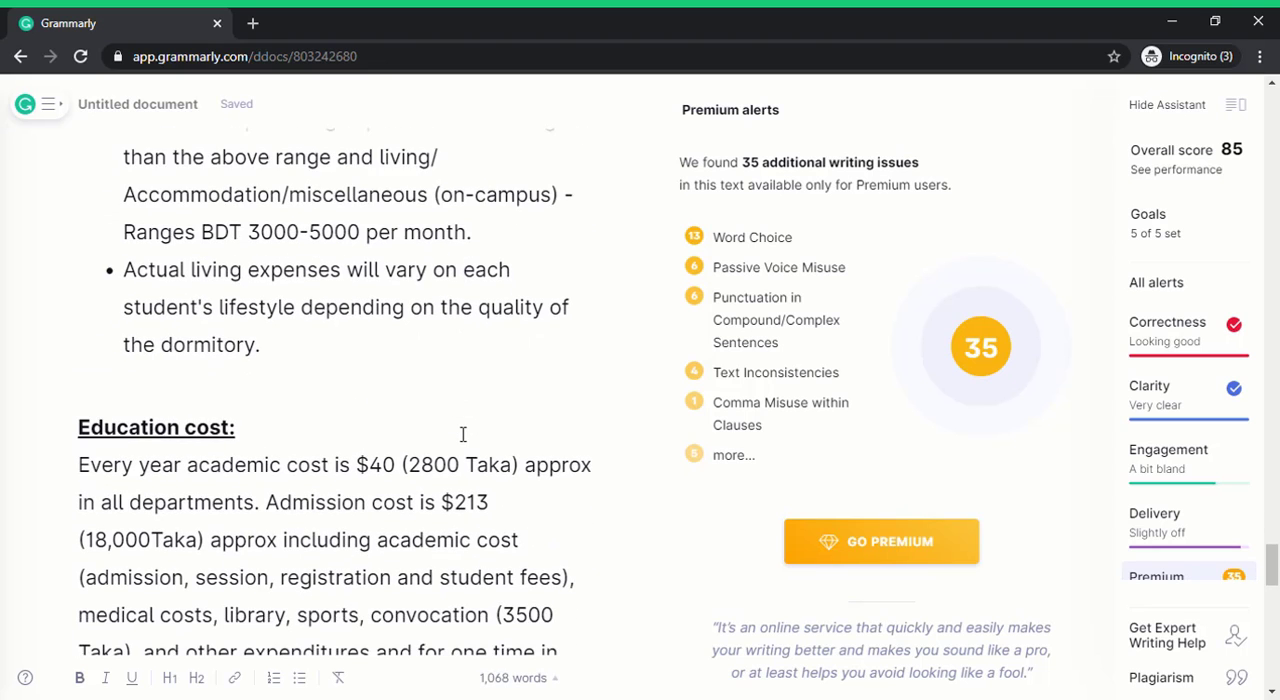
{"action": "scroll", "coordinate": [463, 434], "scroll_direction": "down", "scroll_amount": 1}
{"action": "scroll", "coordinate": [471, 436], "scroll_direction": "up", "scroll_amount": 4}
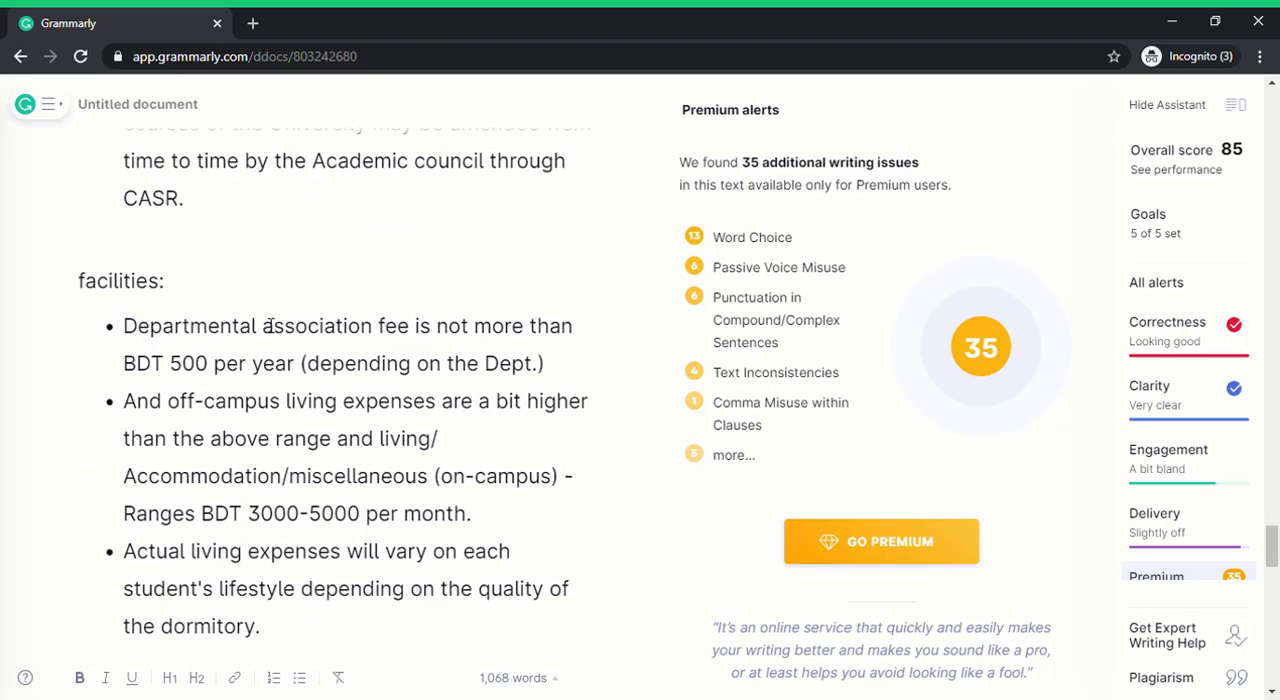
{"action": "double_click", "coordinate": [143, 284]}
{"action": "left_click", "coordinate": [118, 284]}
{"action": "key", "text": "shift+Left"}
{"action": "type", "text": "F"}
{"action": "left_click", "coordinate": [258, 334]}
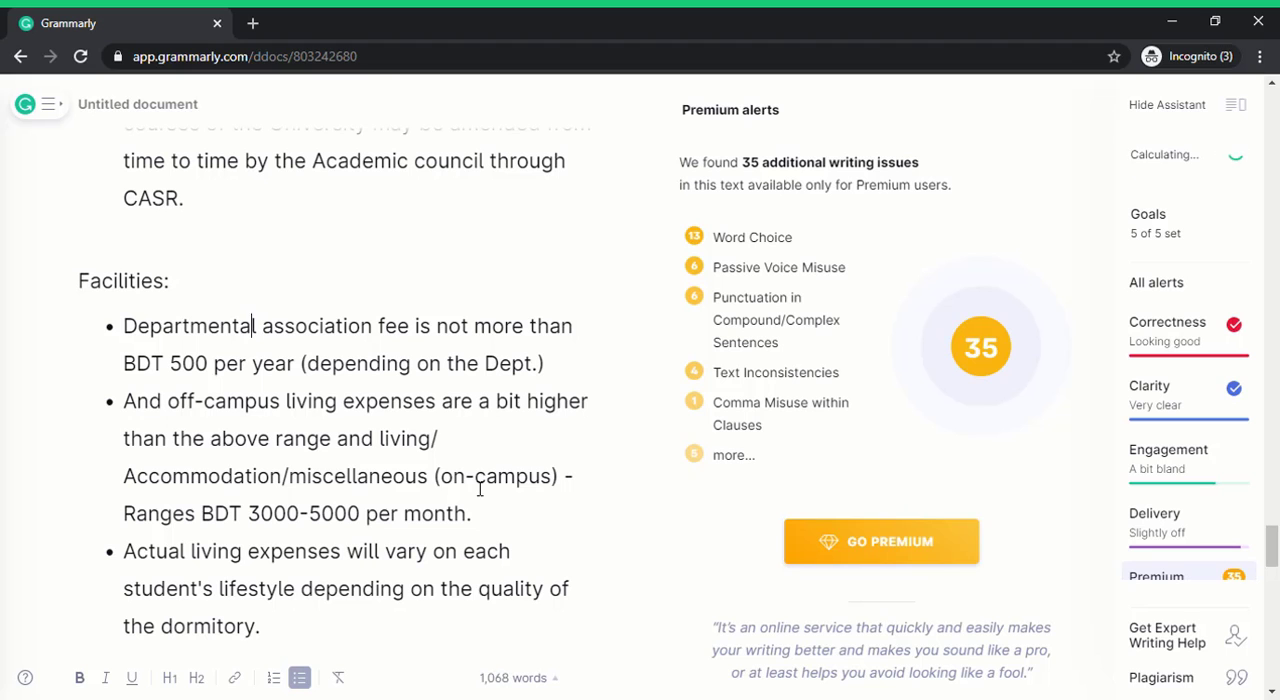
{"action": "scroll", "coordinate": [487, 499], "scroll_direction": "down", "scroll_amount": 5}
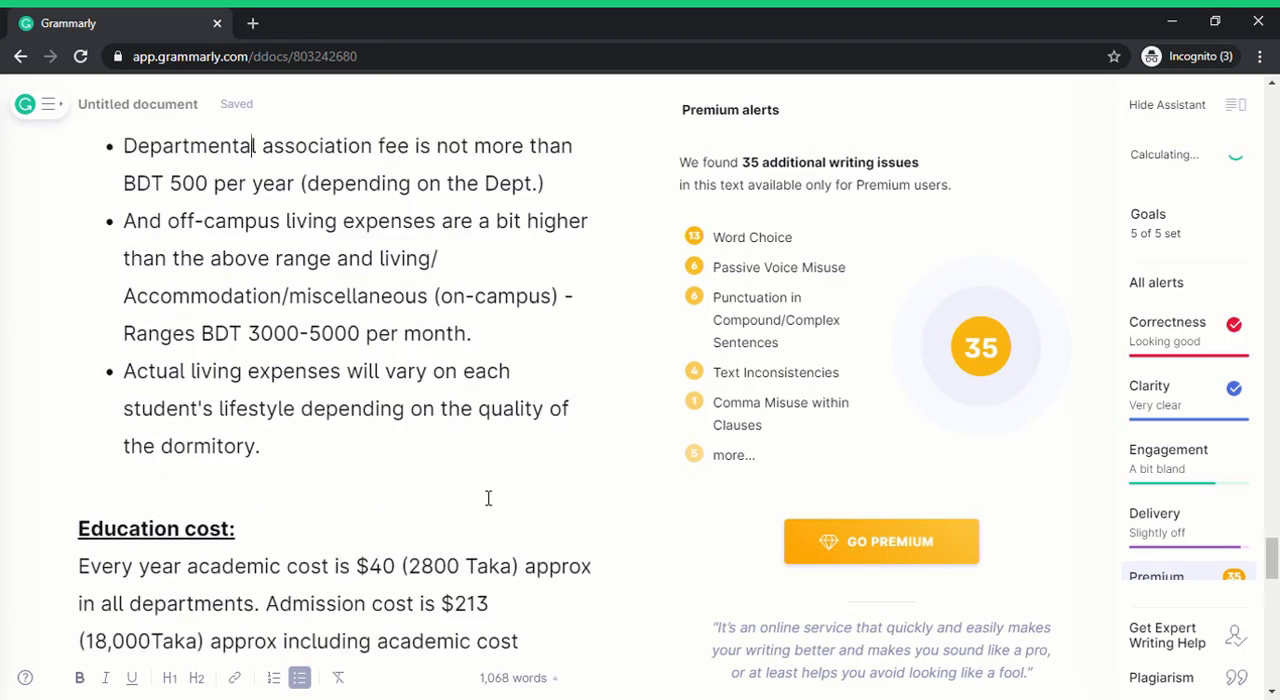
{"action": "scroll", "coordinate": [490, 497], "scroll_direction": "down", "scroll_amount": 10}
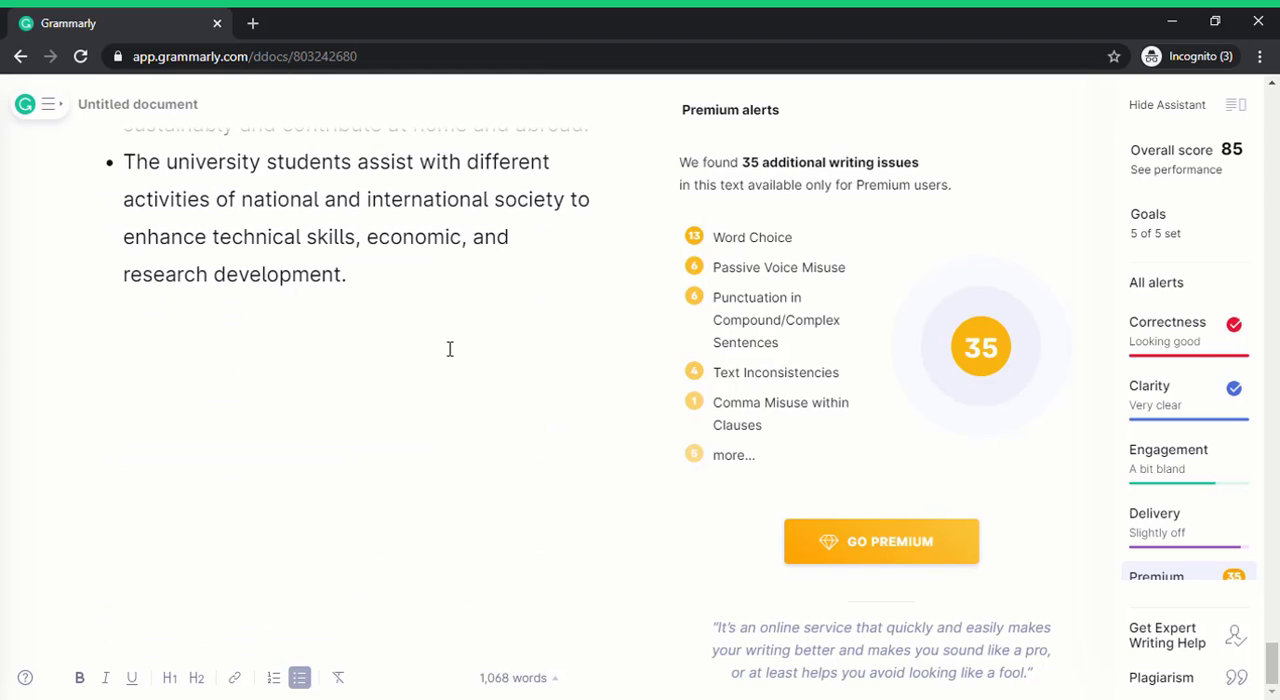
{"action": "left_click", "coordinate": [450, 350]}
{"action": "scroll", "coordinate": [477, 389], "scroll_direction": "up", "scroll_amount": 2}
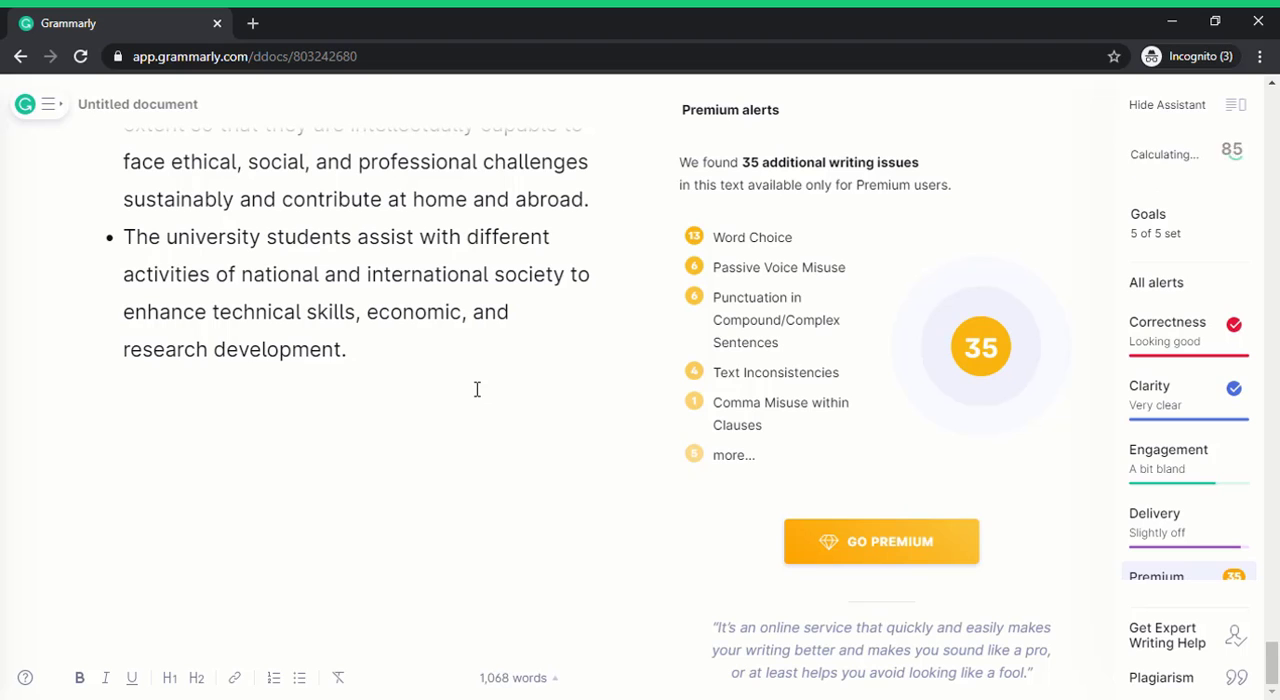
Delete the surplus empty lines after the final bullet ending in "research development.".
{"action": "key", "text": "BackSpace"}
{"action": "key", "text": "BackSpace"}
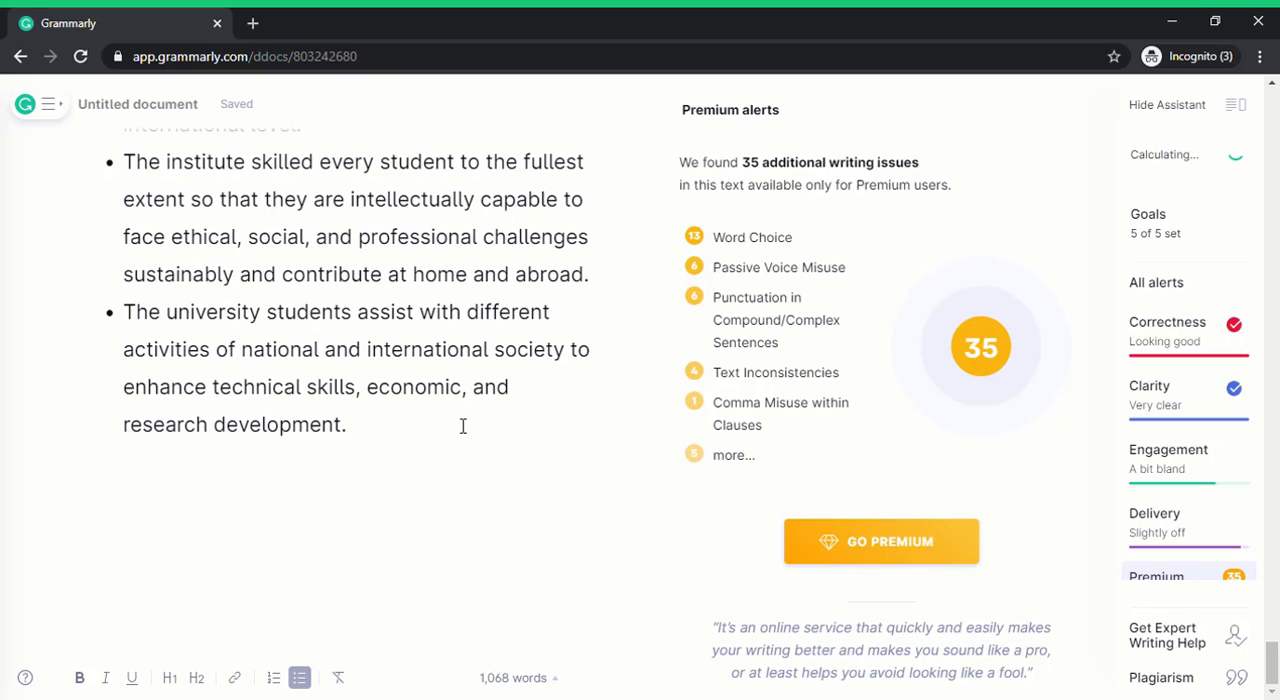
{"action": "scroll", "coordinate": [491, 463], "scroll_direction": "up", "scroll_amount": 3}
{"action": "scroll", "coordinate": [491, 463], "scroll_direction": "down", "scroll_amount": 3}
{"action": "scroll", "coordinate": [491, 463], "scroll_direction": "up", "scroll_amount": 15}
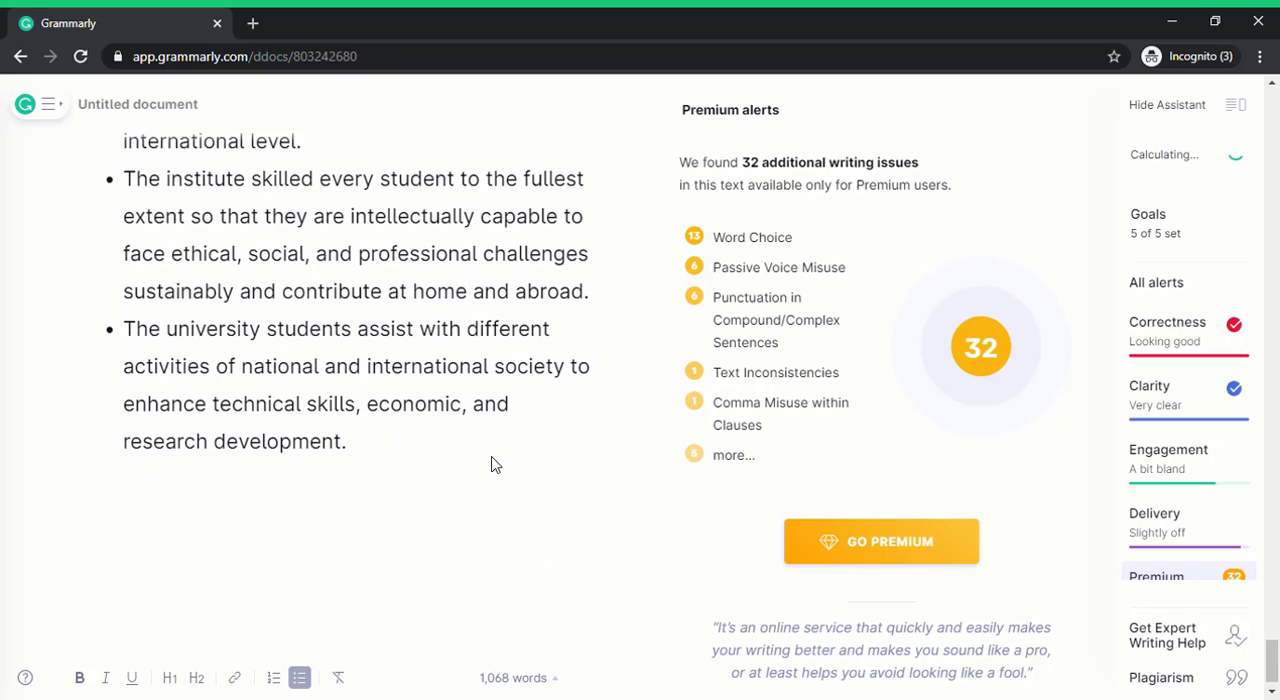
Check the cleaned-up article's layout from the admission procedure and opening RUET facts through the closing bullets.
{"action": "scroll", "coordinate": [502, 461], "scroll_direction": "up", "scroll_amount": 20}
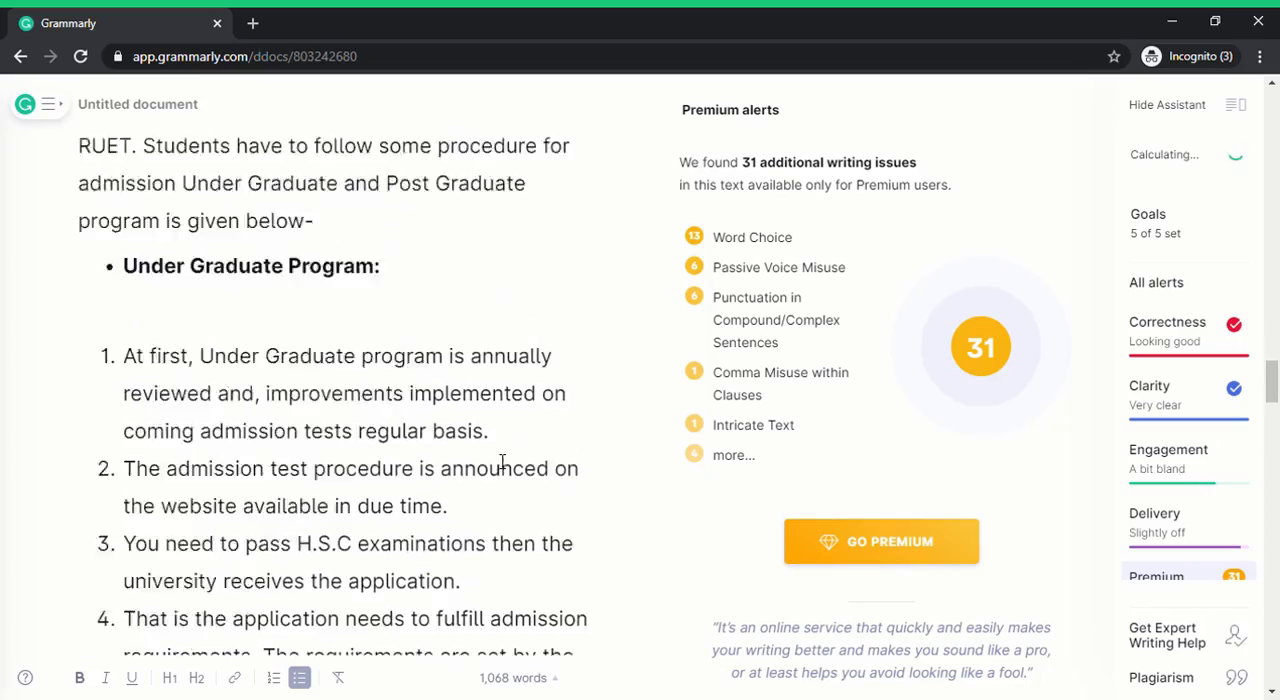
{"action": "scroll", "coordinate": [502, 461], "scroll_direction": "up", "scroll_amount": 15}
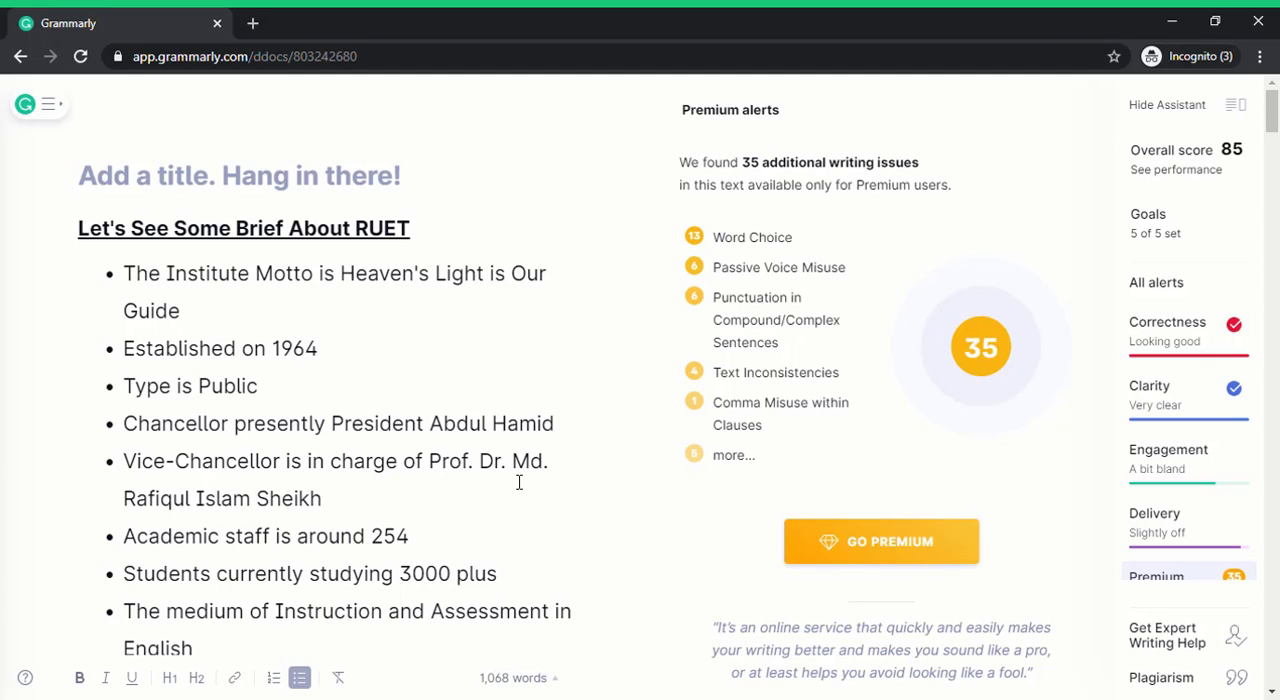
{"action": "left_click_drag", "start_coordinate": [1277, 143], "coordinate": [1275, 115]}
{"action": "left_click", "coordinate": [437, 386]}
{"action": "scroll", "coordinate": [462, 400], "scroll_direction": "down", "scroll_amount": 10}
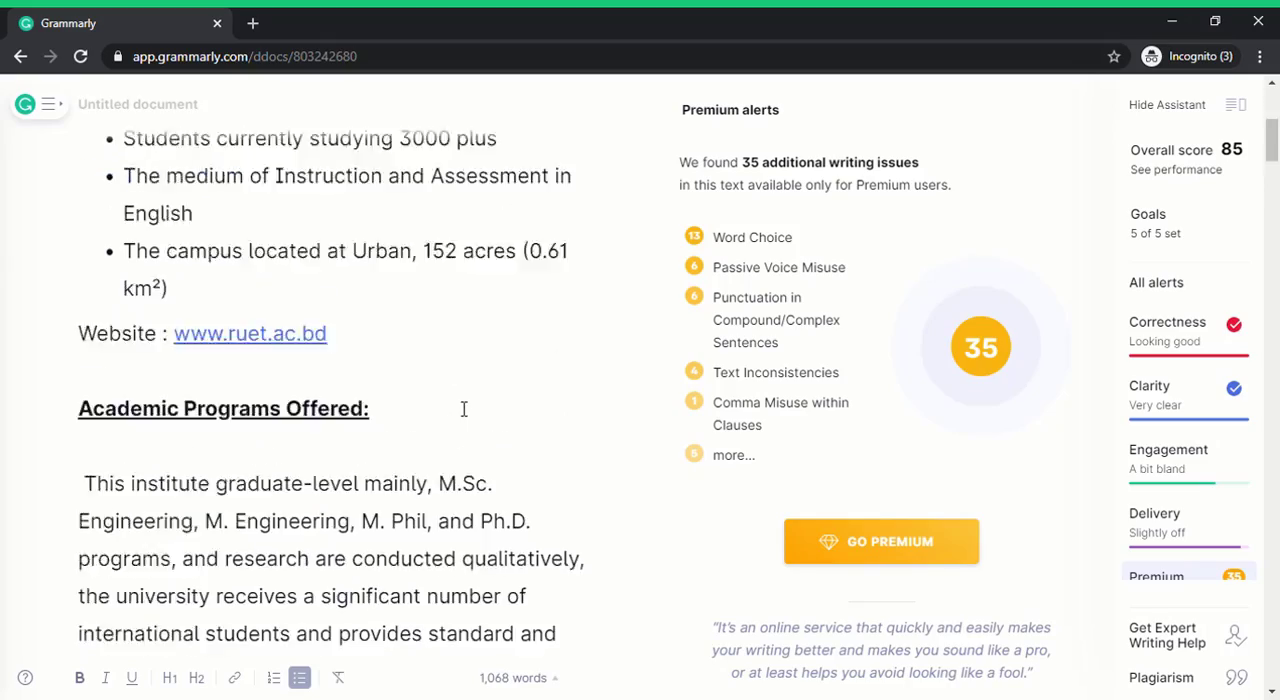
{"action": "left_click_drag", "start_coordinate": [1274, 176], "coordinate": [1275, 510]}
{"action": "scroll", "coordinate": [1275, 510], "scroll_direction": "up", "scroll_amount": 15}
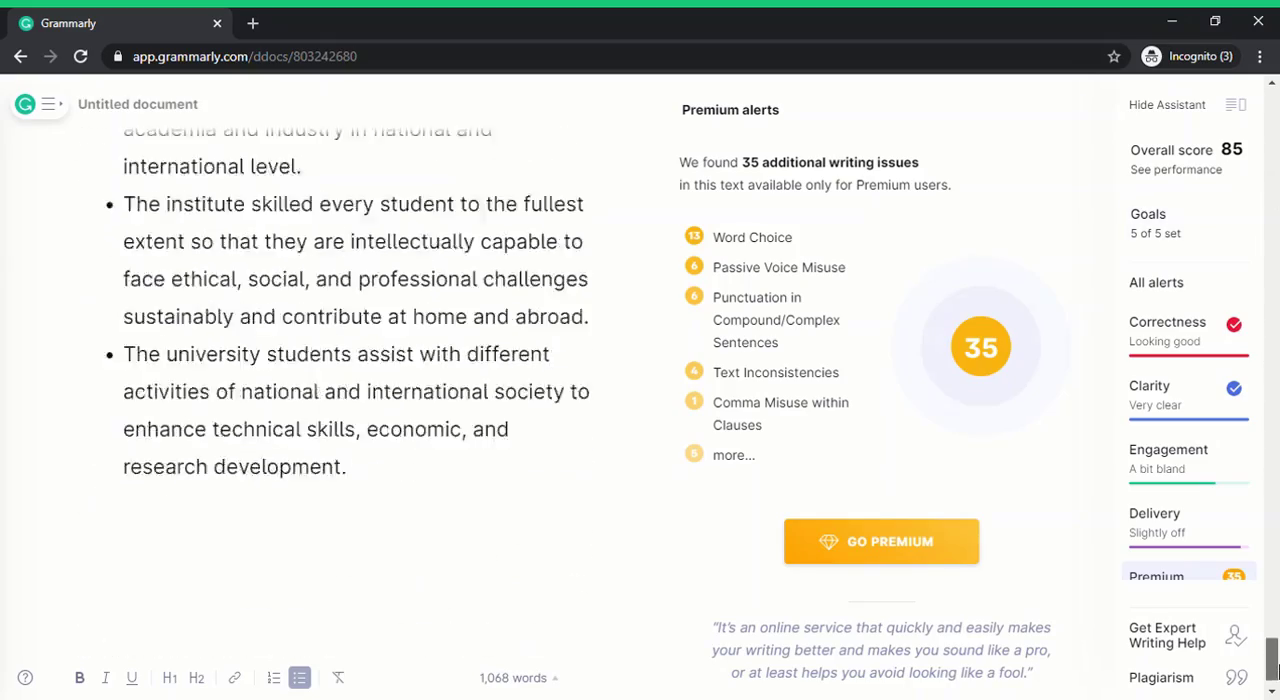
Select the entire article text from the "Let's See Some Brief About RUET" heading onward and clear the selection again.
{"action": "left_click", "coordinate": [417, 231]}
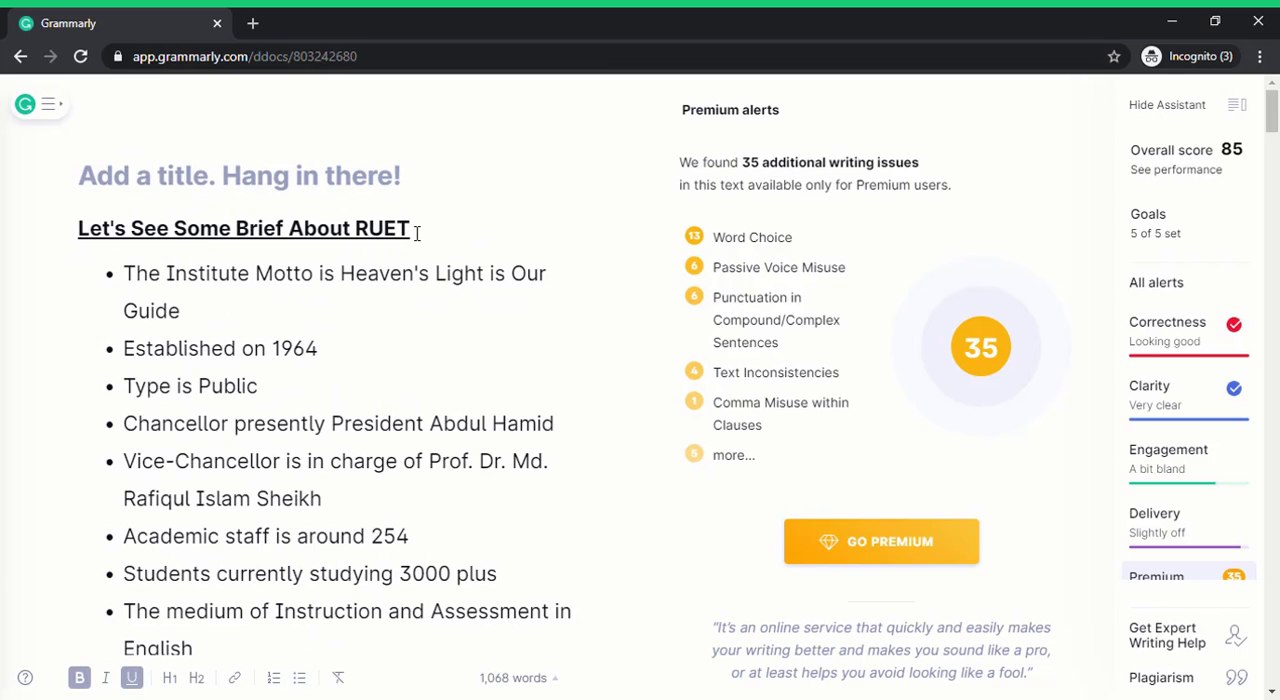
{"action": "key", "text": "ctrl+a"}
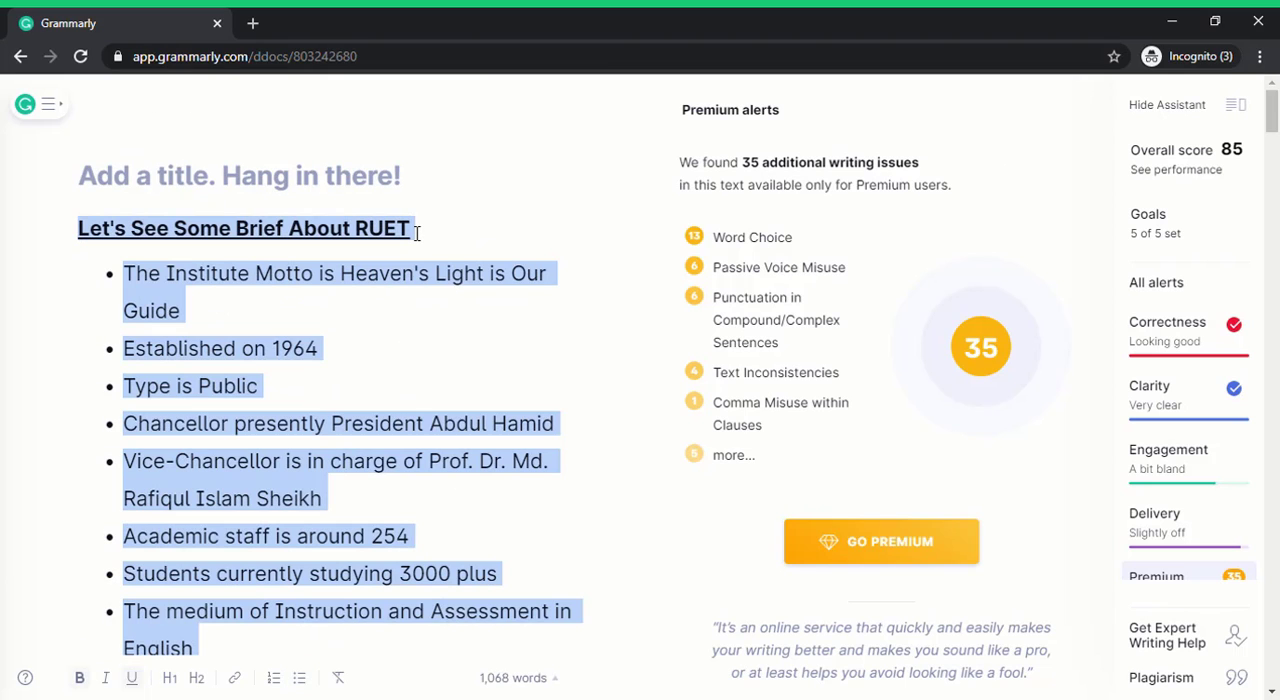
{"action": "left_click", "coordinate": [387, 311]}
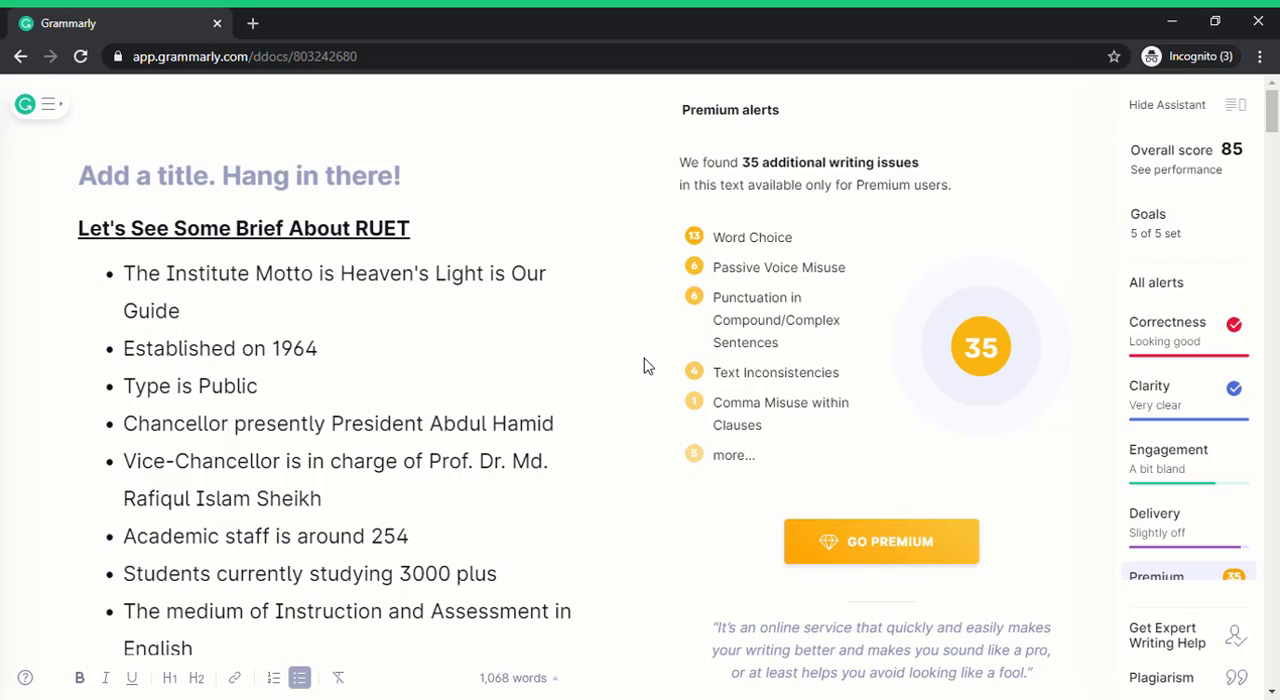
Proofread the finished article once more from the opening facts through the program lists and admission steps to the closing bullets.
{"action": "left_click", "coordinate": [484, 325]}
{"action": "scroll", "coordinate": [540, 340], "scroll_direction": "down", "scroll_amount": 10}
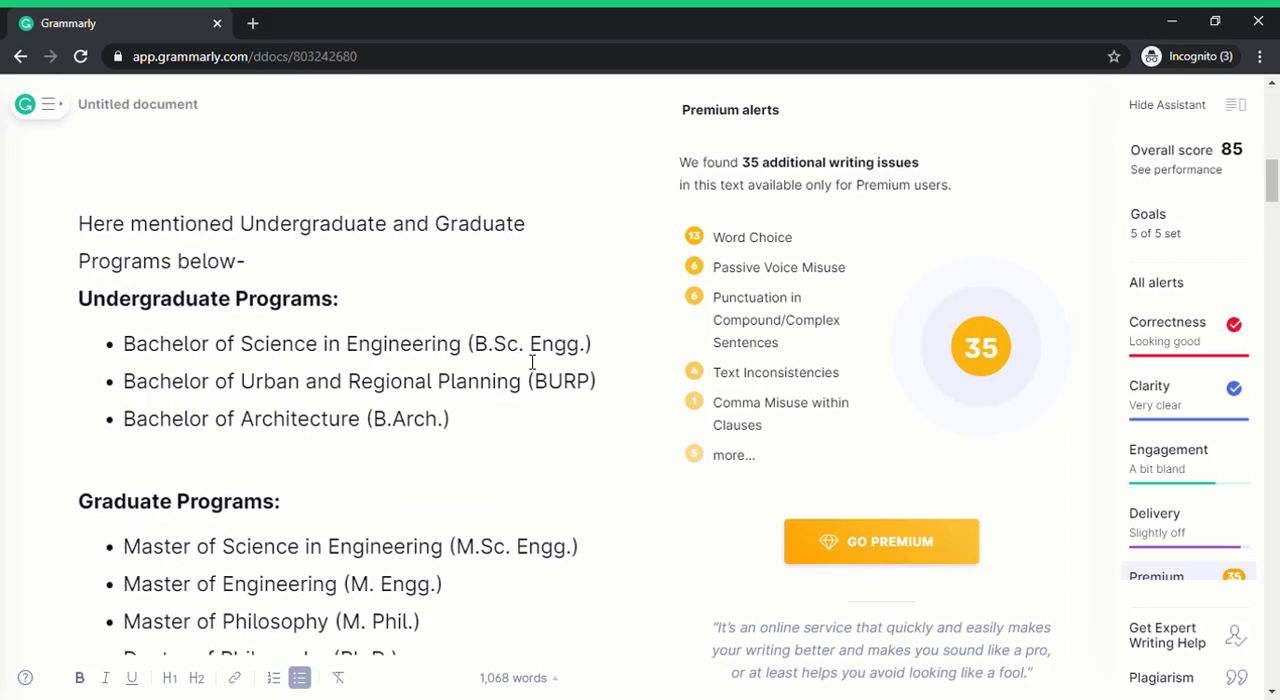
{"action": "scroll", "coordinate": [535, 370], "scroll_direction": "down", "scroll_amount": 20}
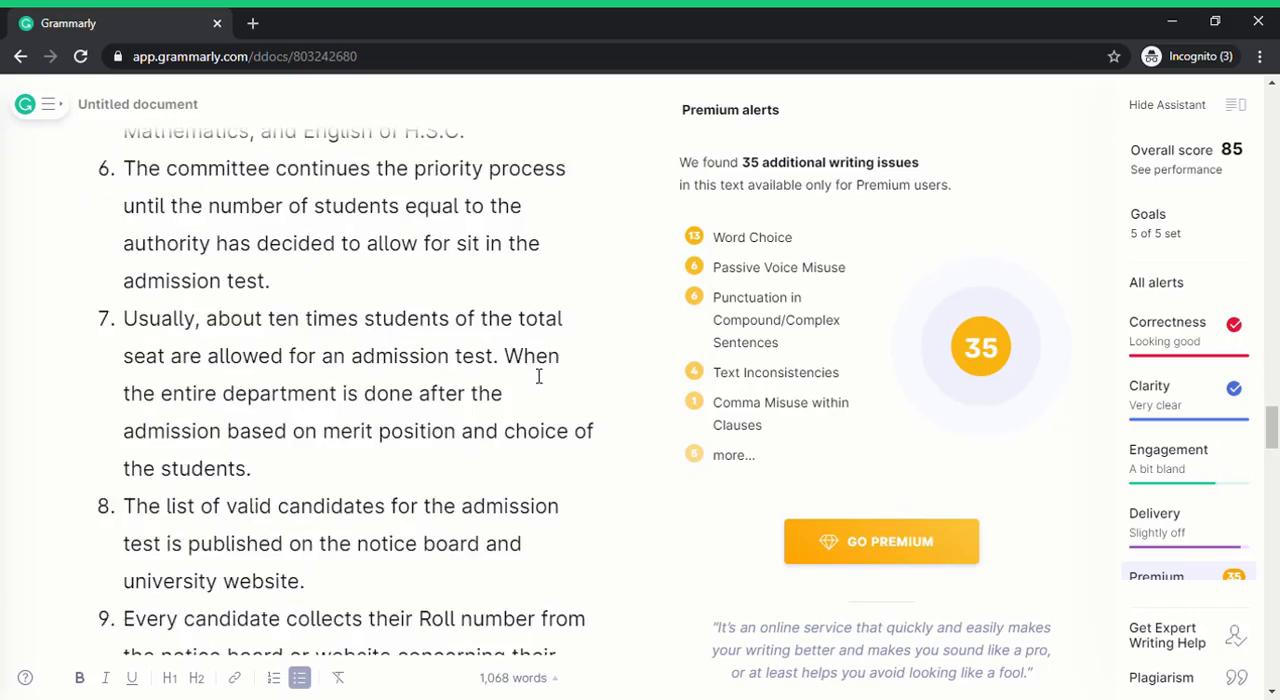
{"action": "scroll", "coordinate": [538, 376], "scroll_direction": "down", "scroll_amount": 20}
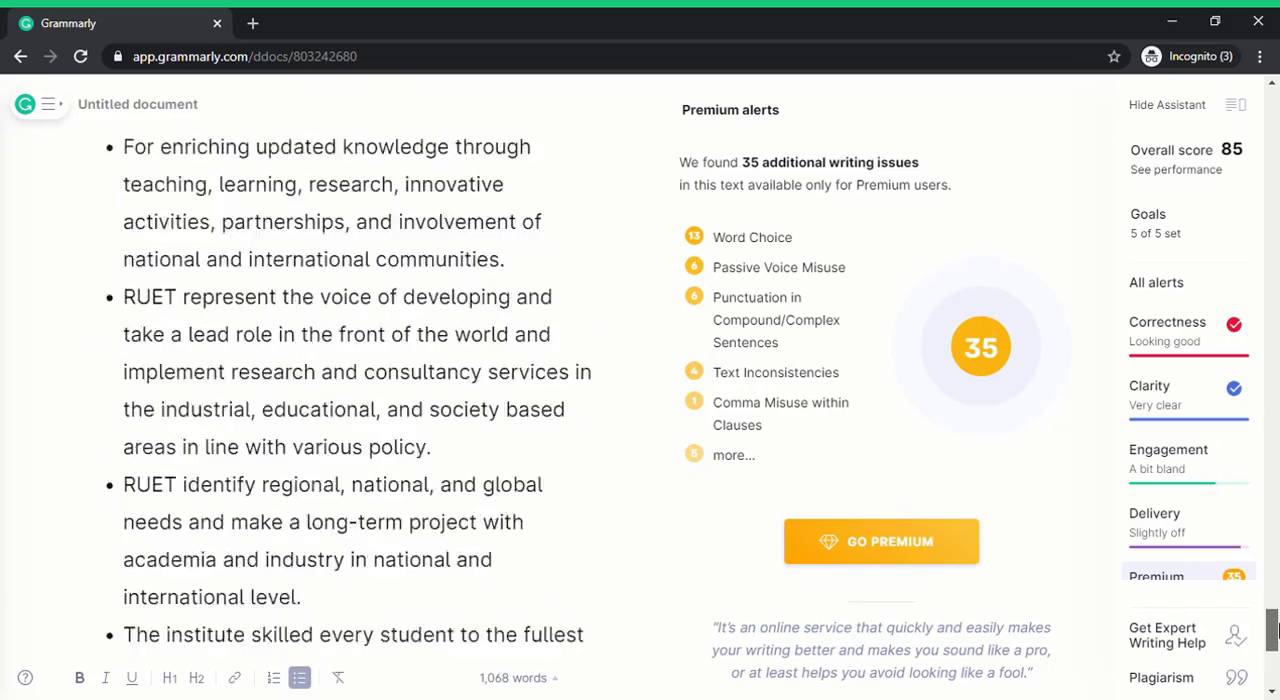
{"action": "scroll", "coordinate": [1273, 630], "scroll_direction": "down", "scroll_amount": 2}
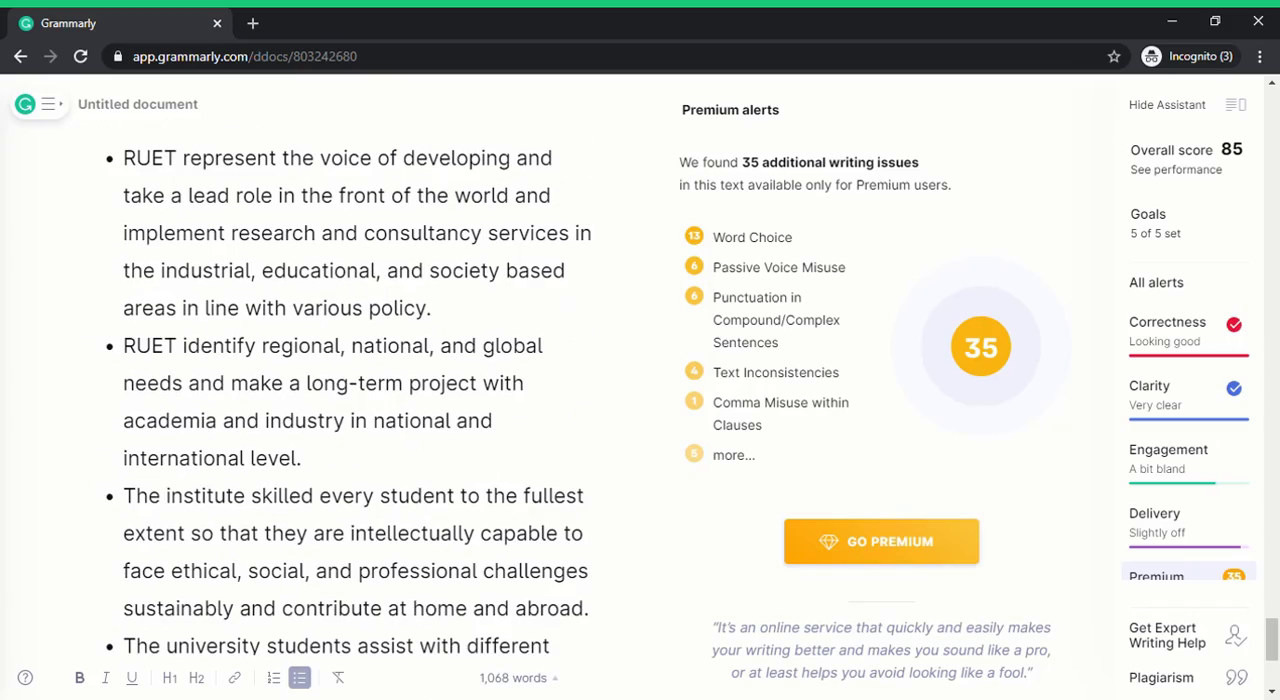